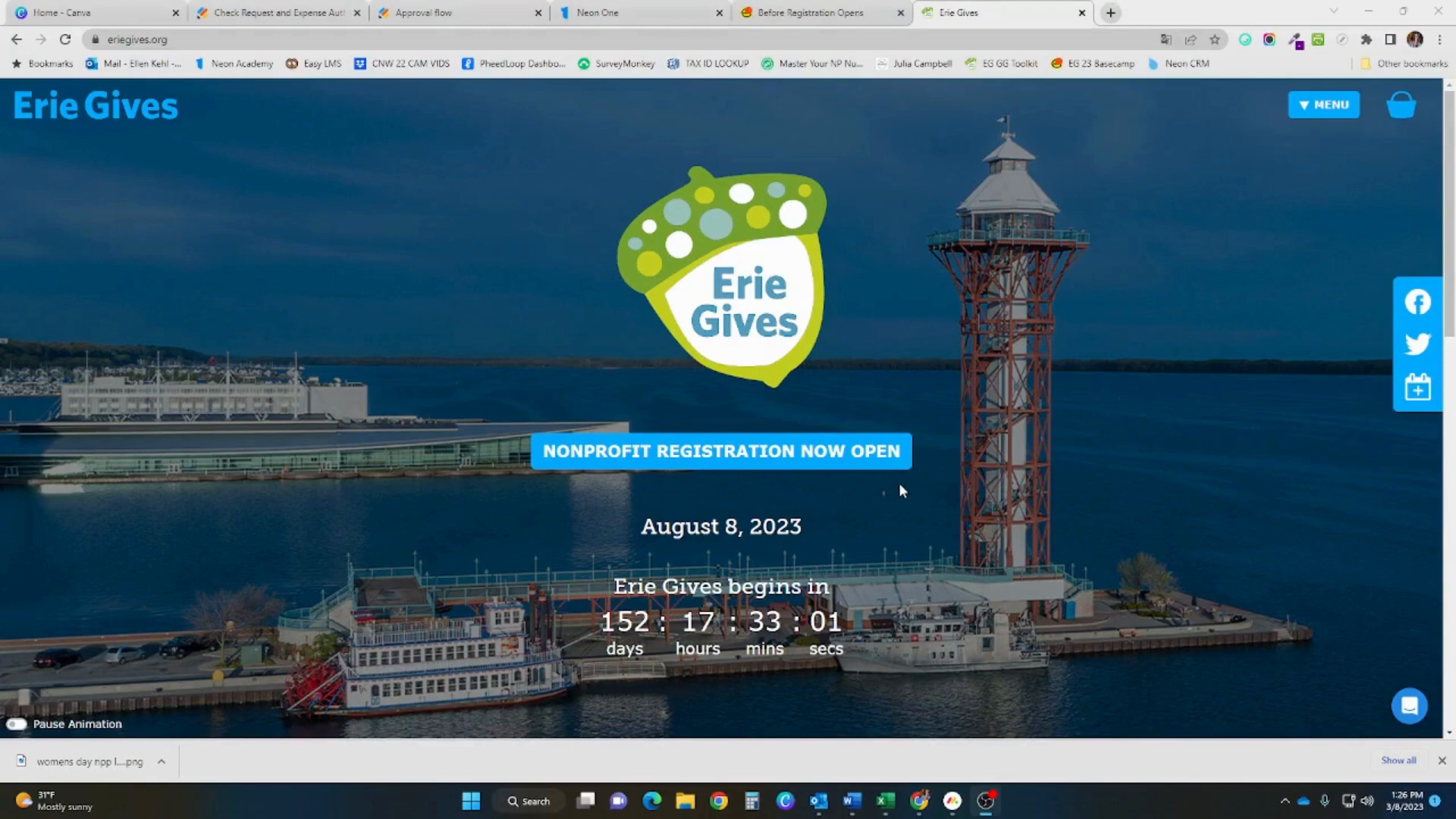
Go to the nonprofit registration page from the Erie Gives homepage and focus the organization search box
click(775, 455)
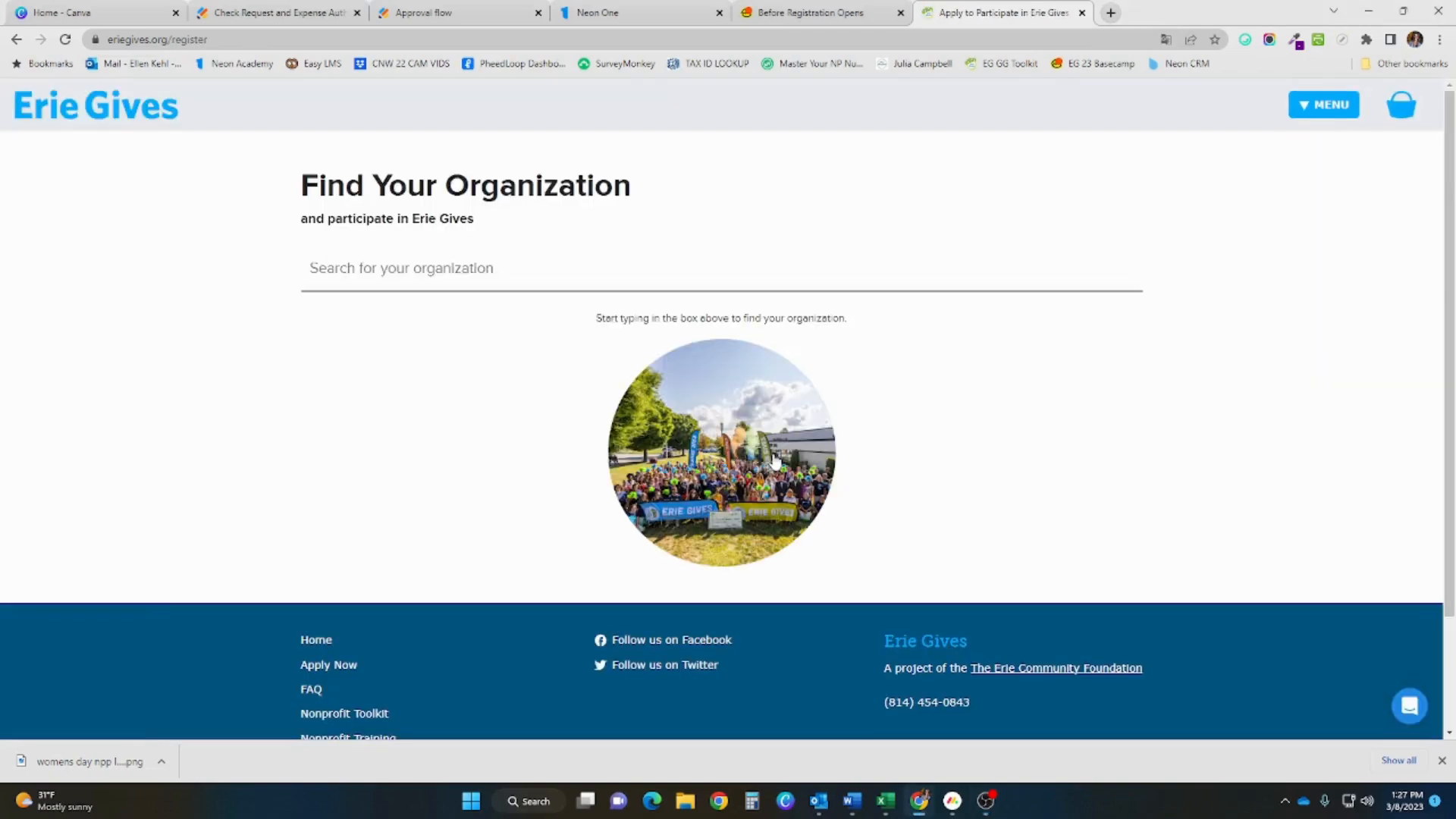
click(461, 270)
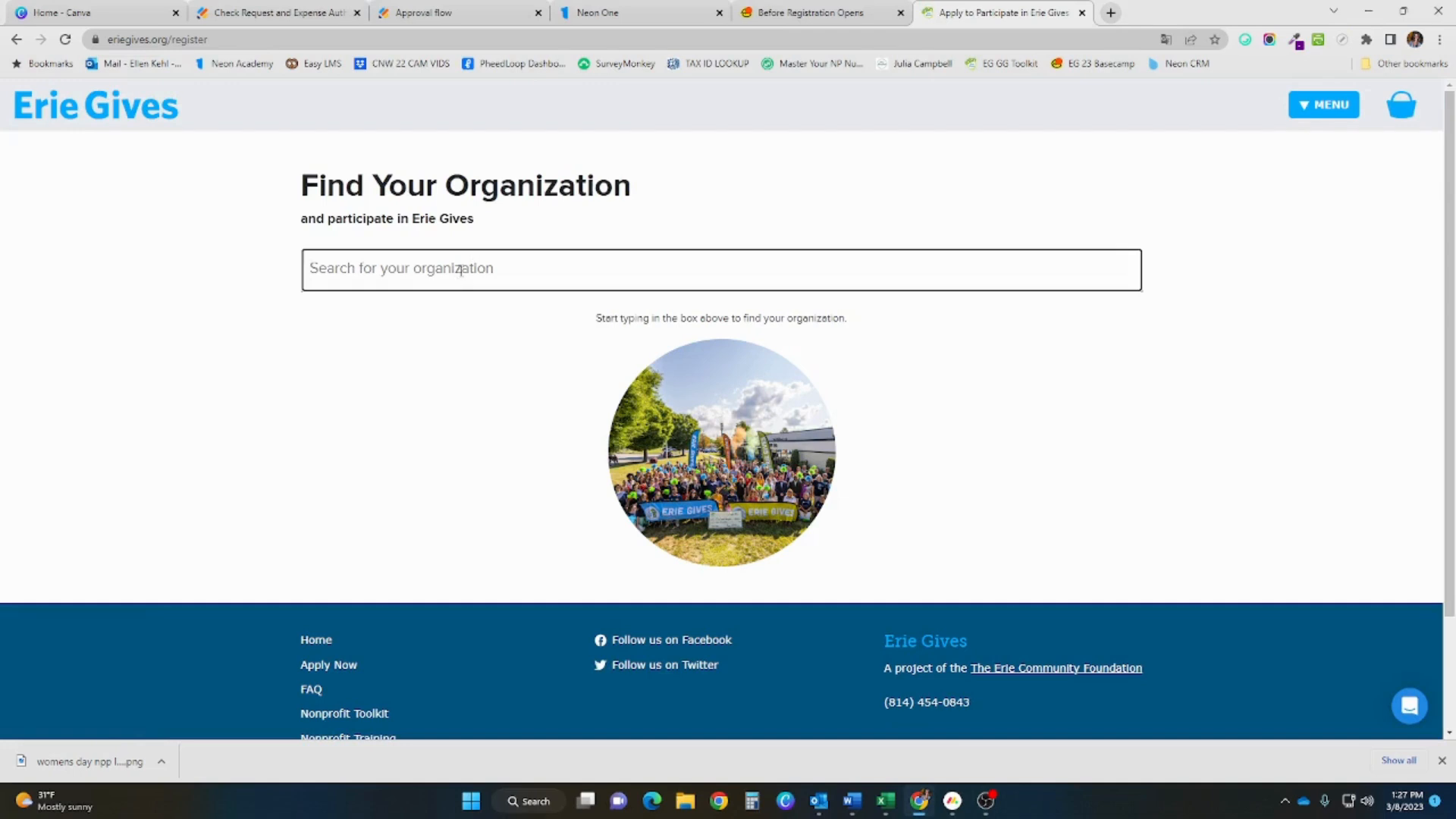
Search for 'the nonprofit partnership' and choose PARTICIPATE on the third matching card
text(the nonp)
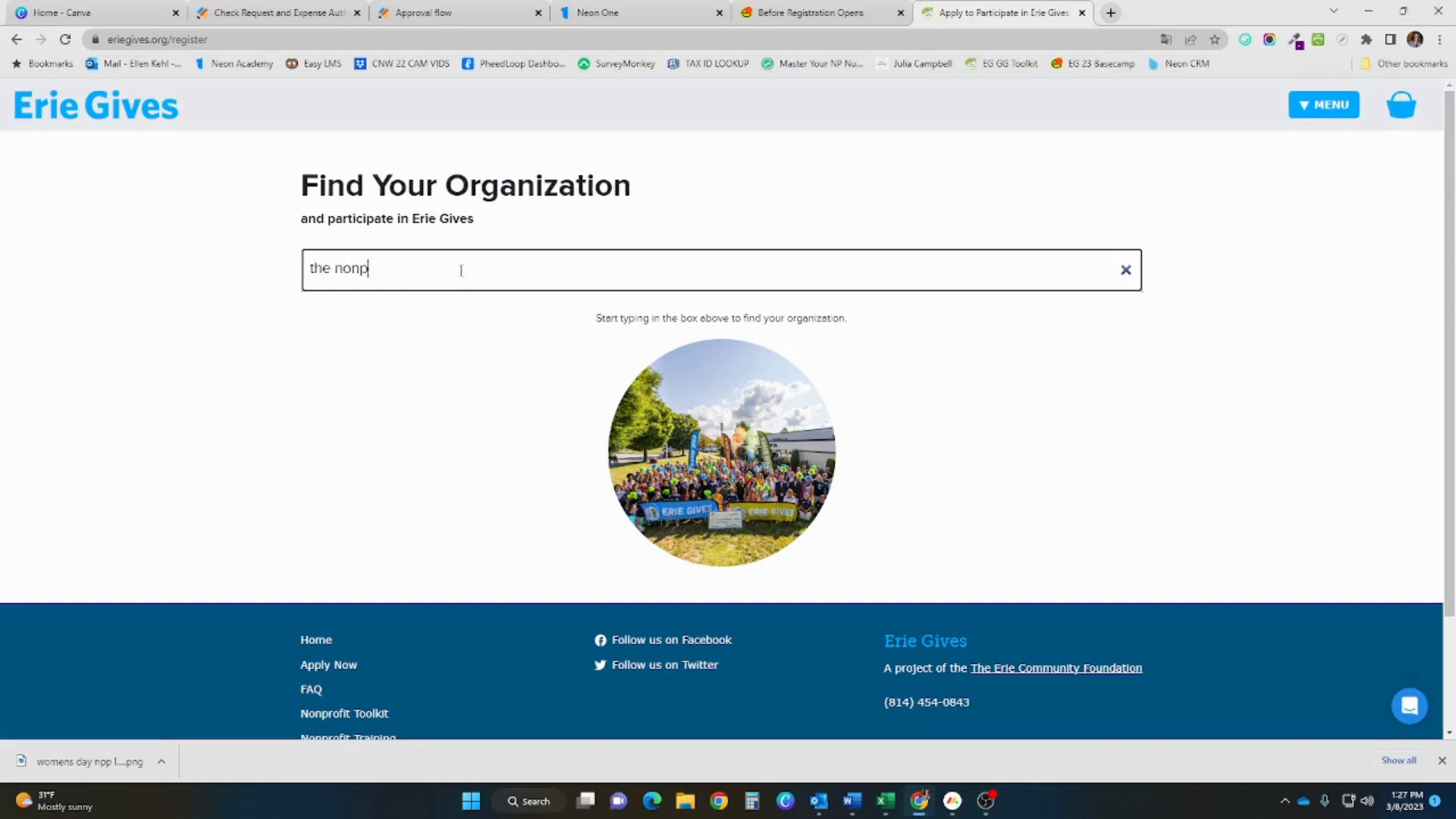
text(rofit partnership)
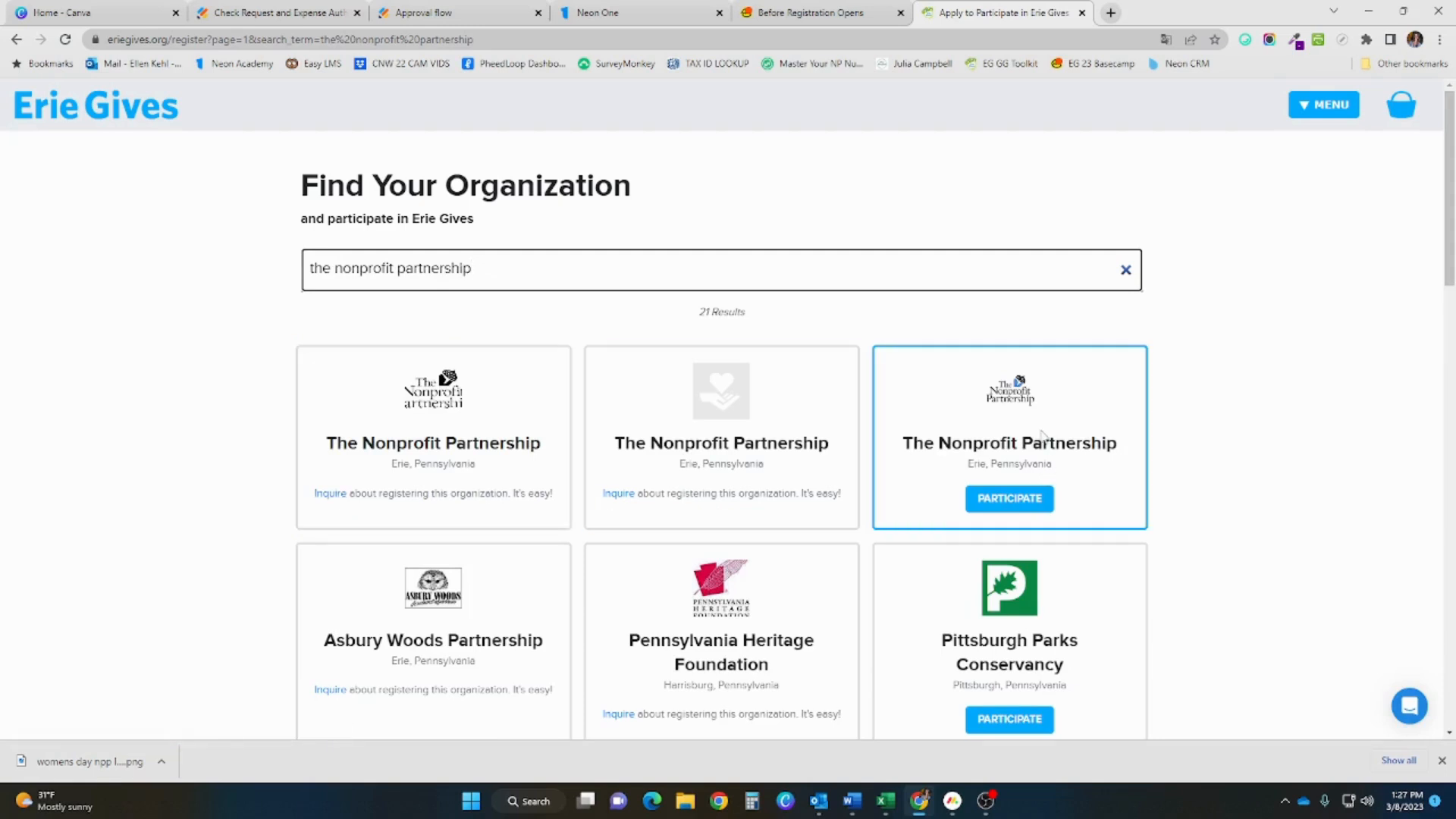
click(1035, 497)
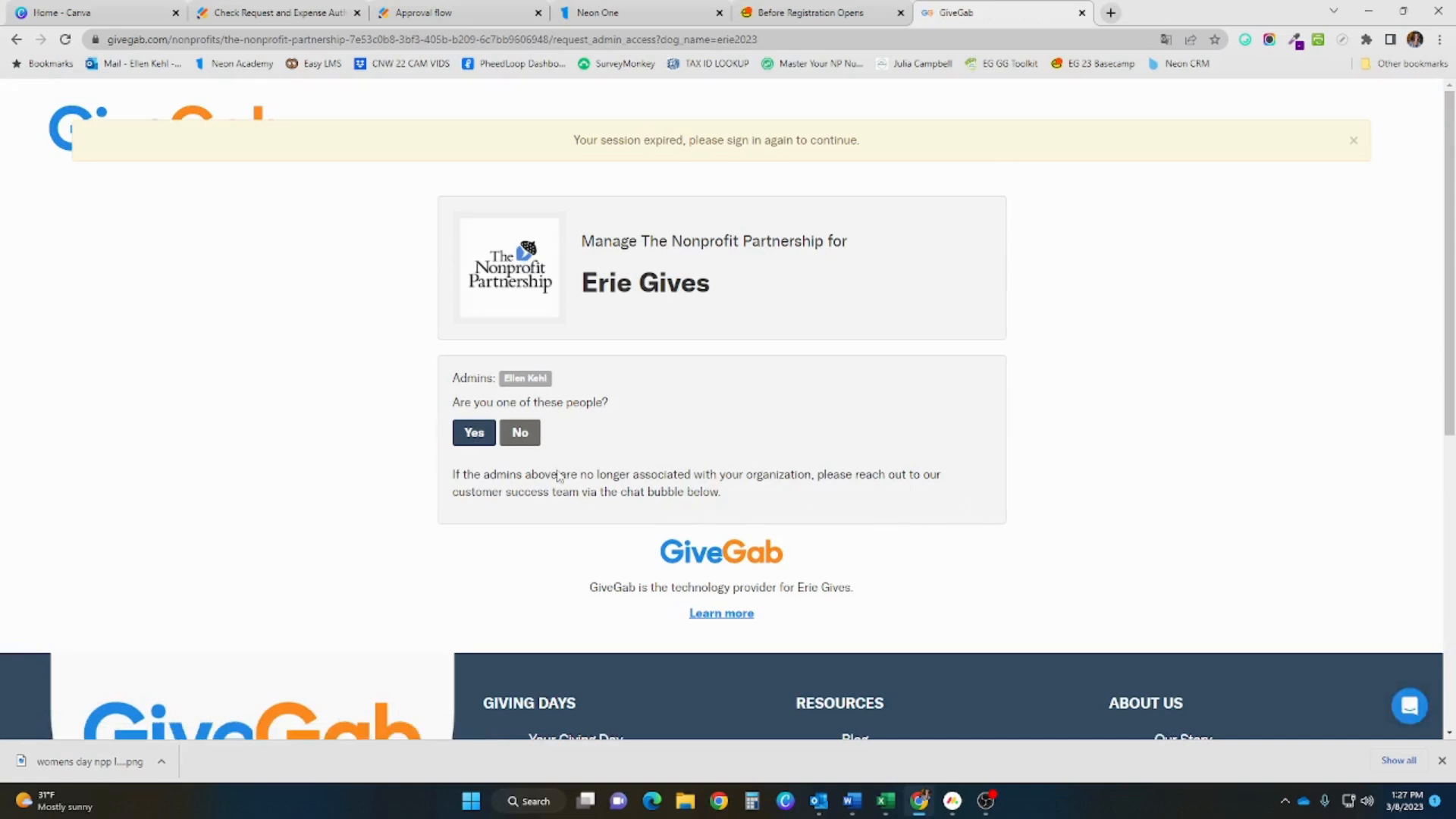
Confirm being a listed admin and sign in with the admin's email and password
click(468, 436)
click(654, 296)
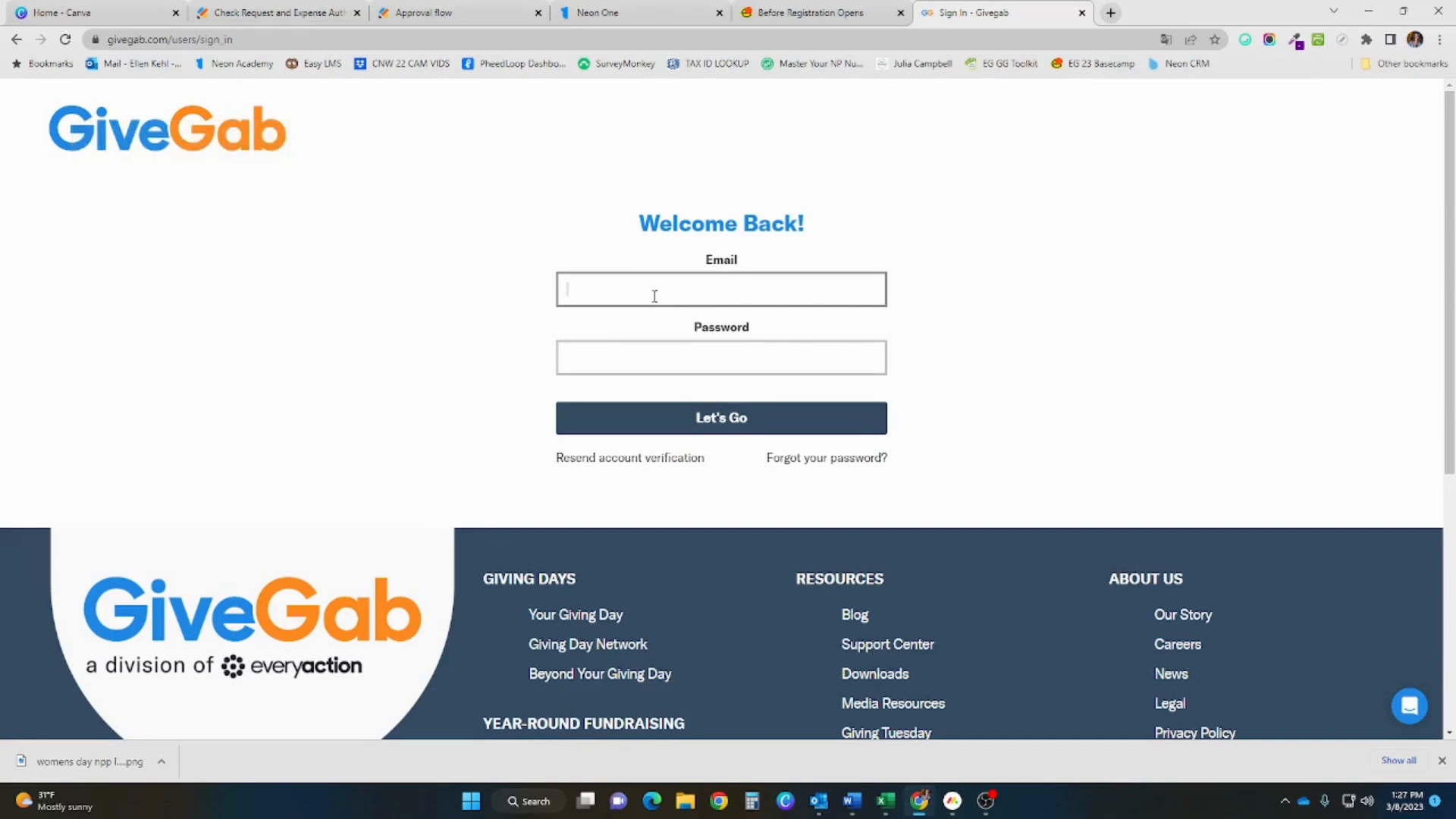
key(Tab)
text(••)
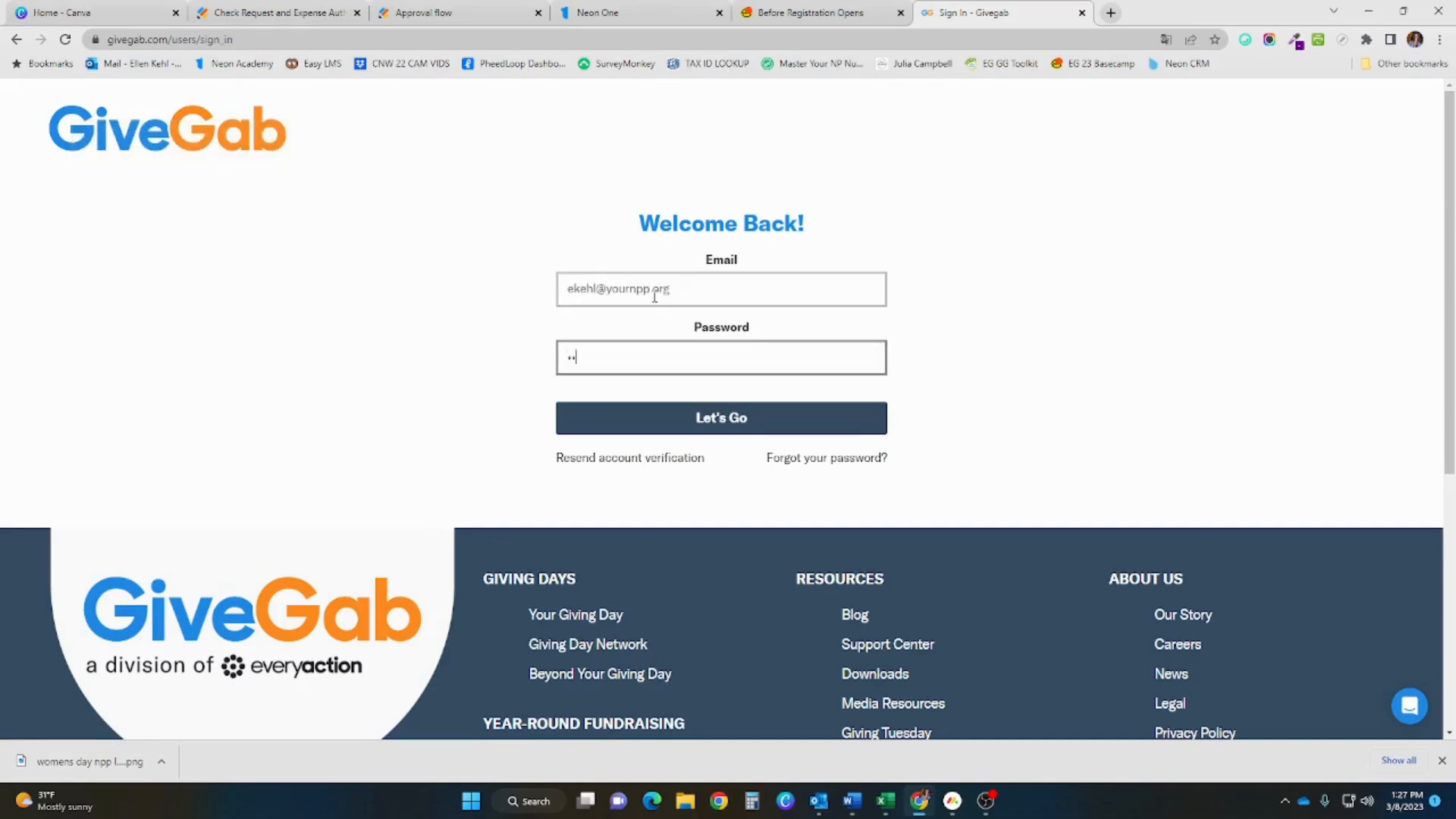
text(••••••••)
key(Return)
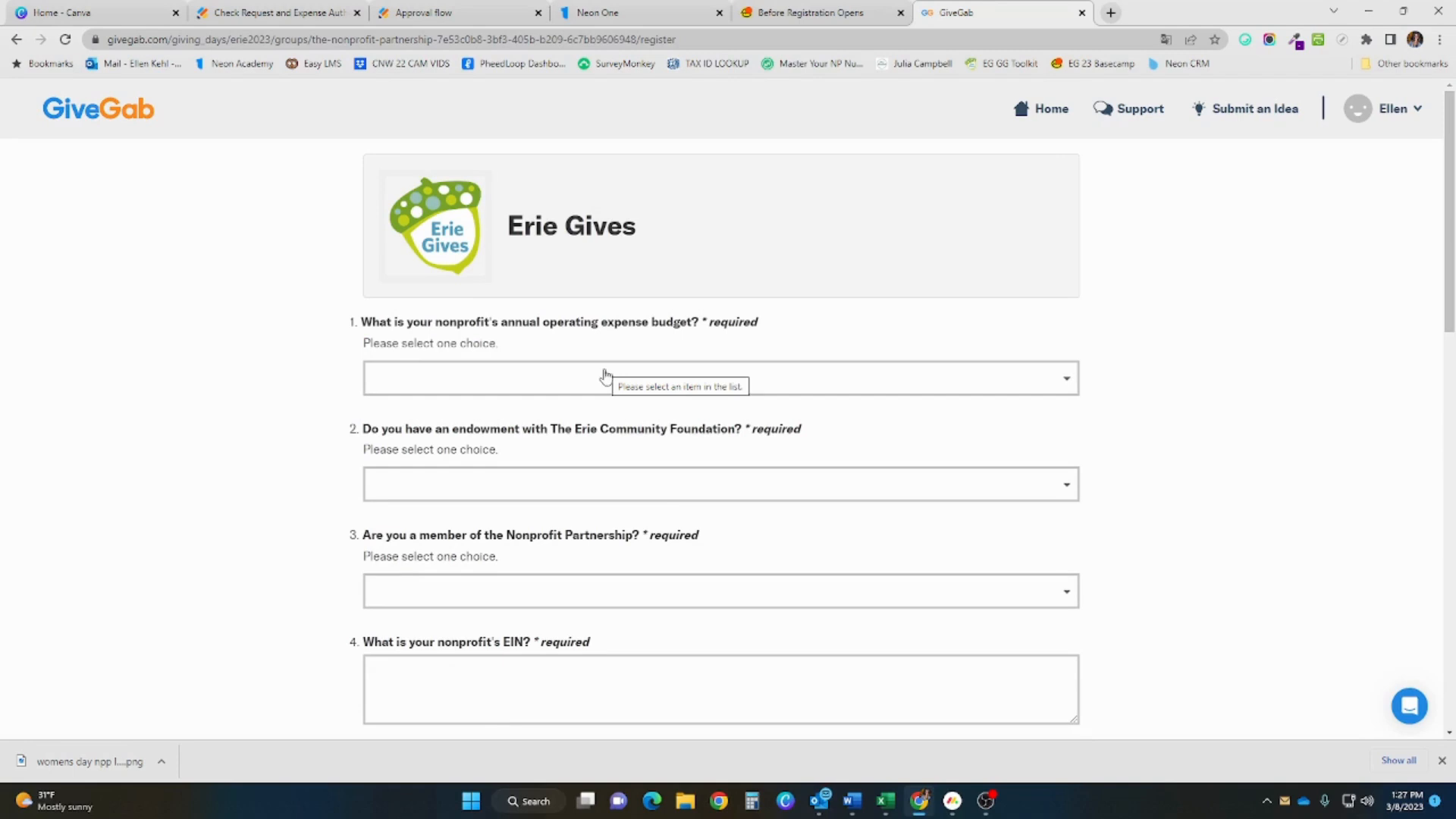
Answer budget $250,000 - $500,000, endowment No, and Nonprofit Partnership membership Yes
click(570, 386)
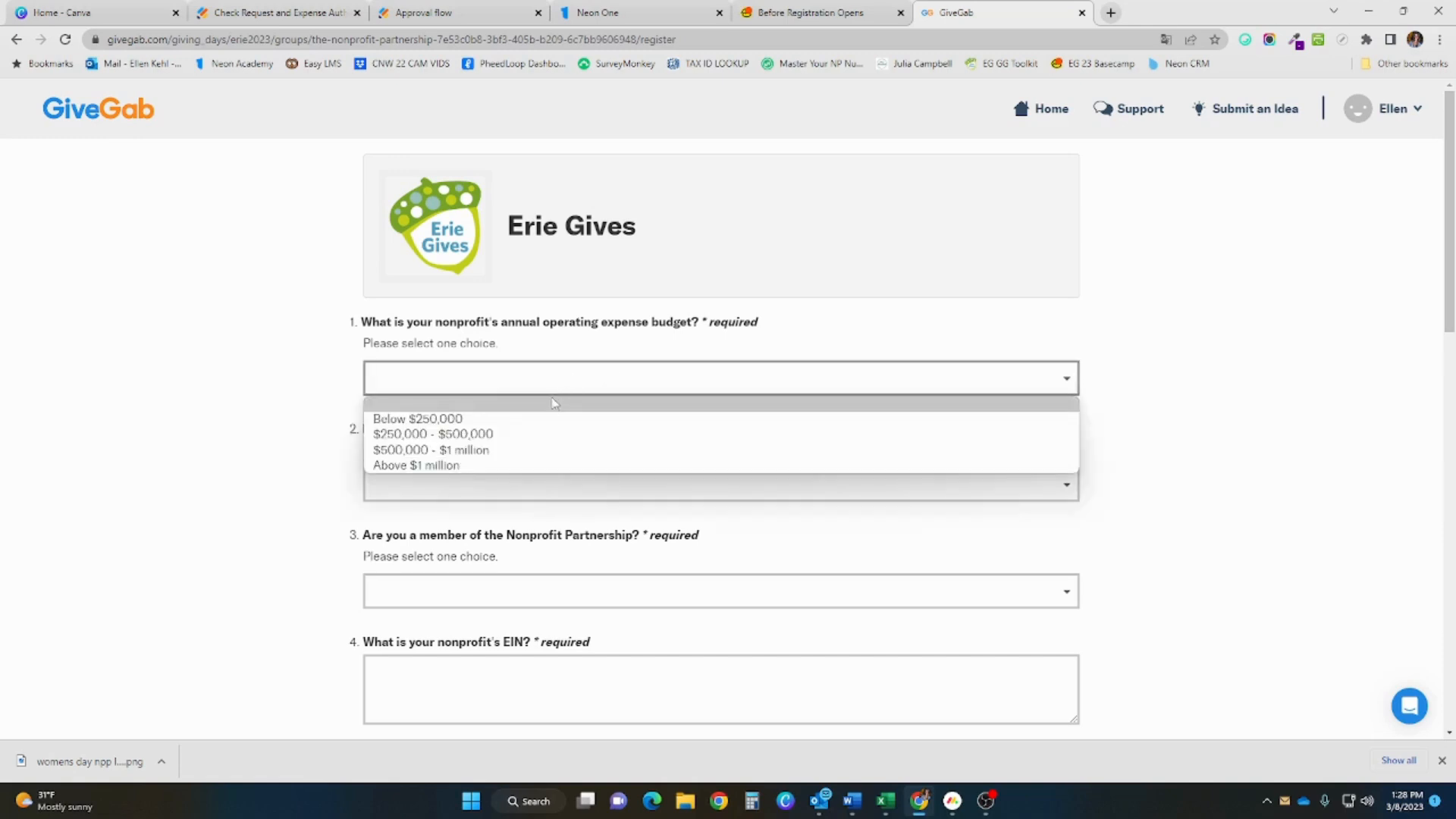
click(515, 436)
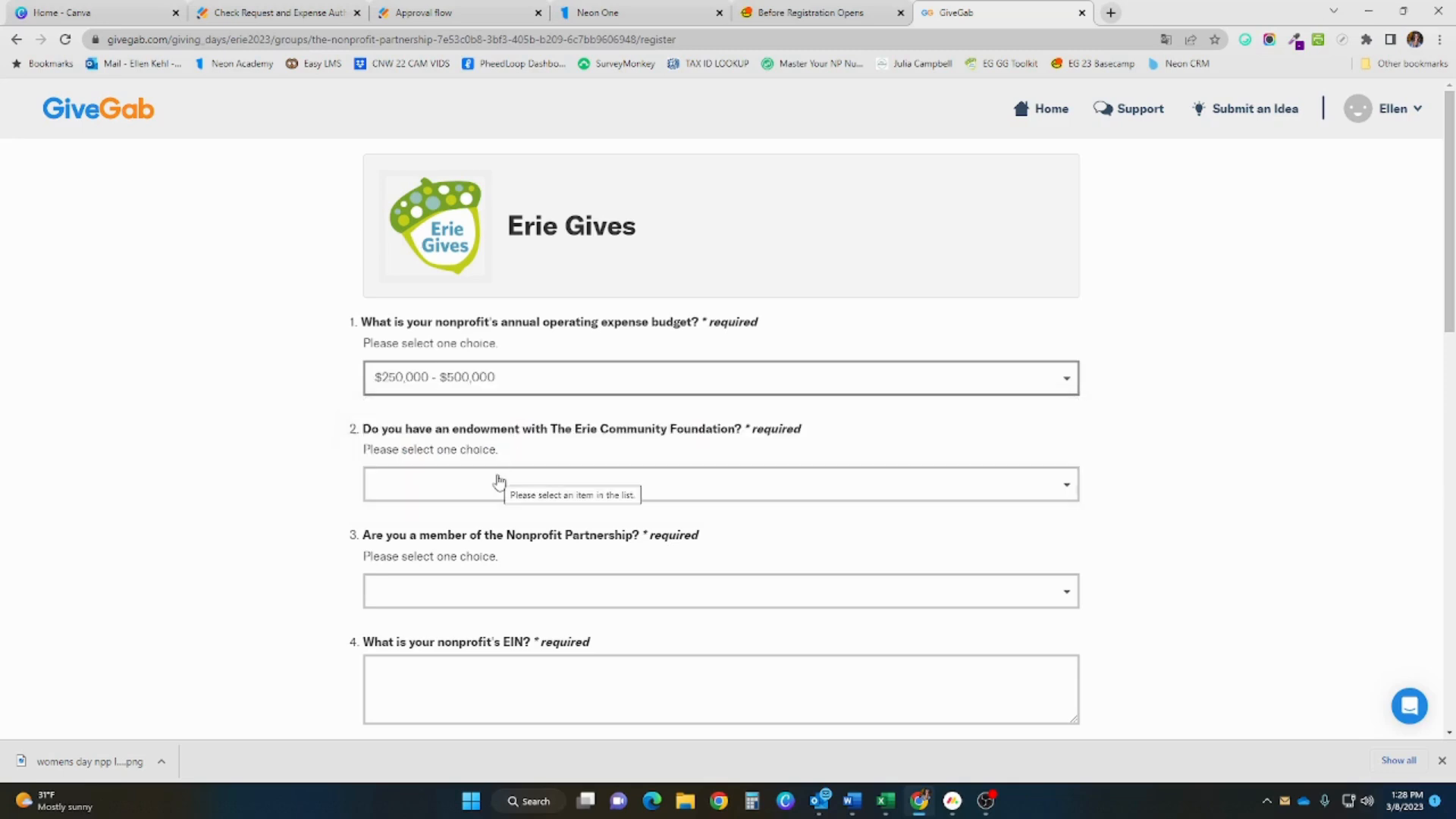
click(415, 494)
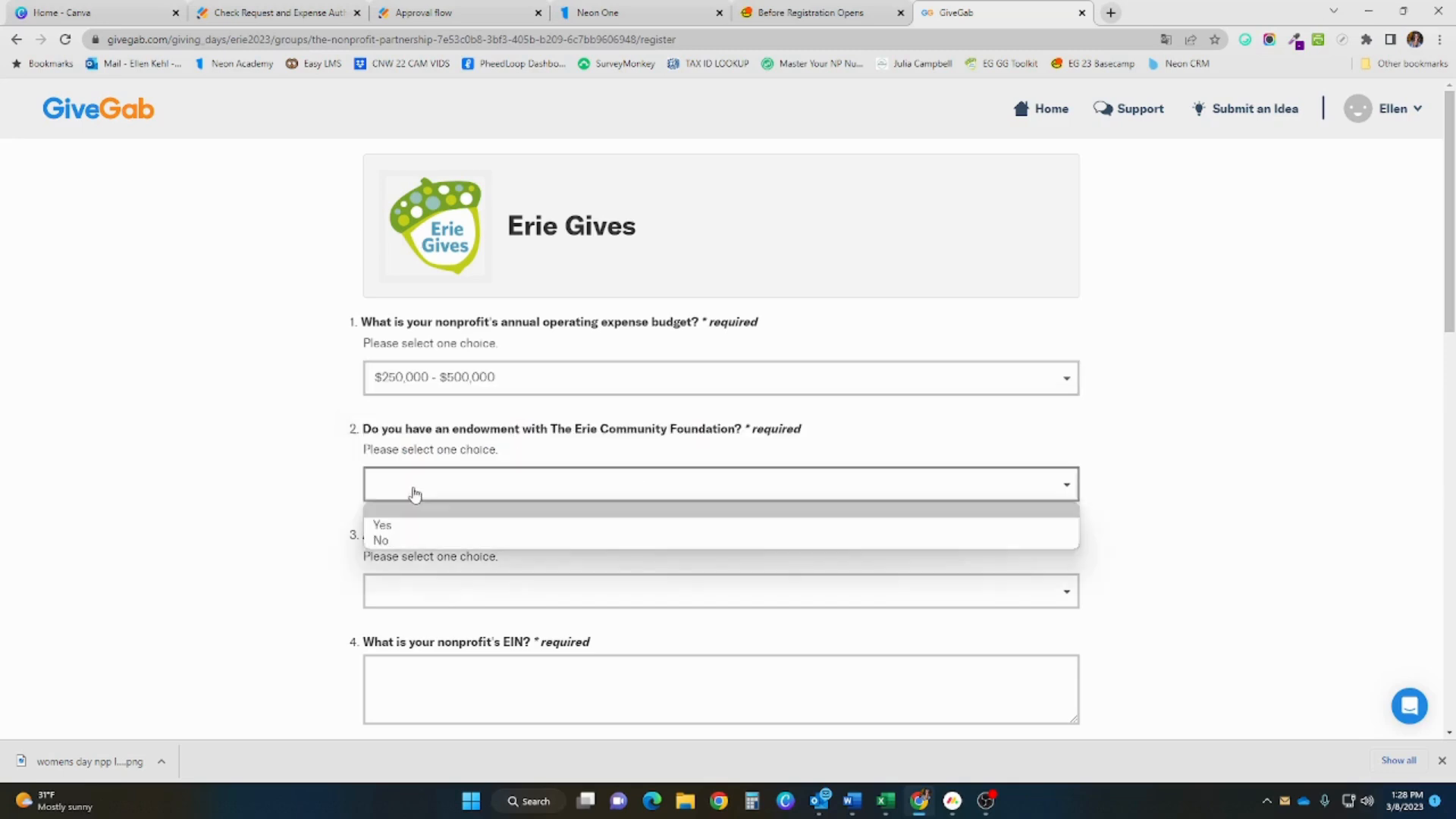
click(412, 543)
scroll(412, 586, down, 1)
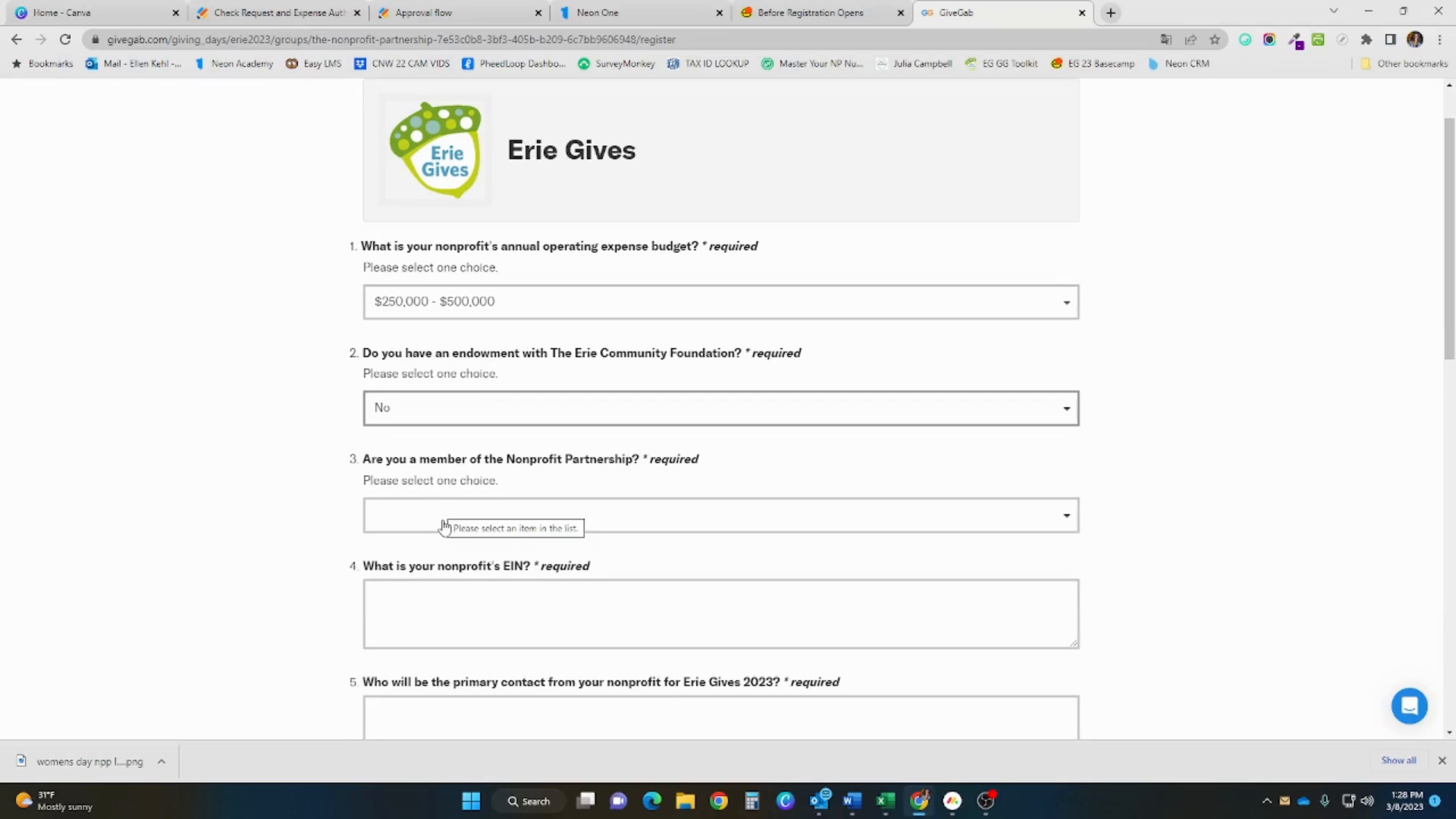
click(444, 523)
click(433, 556)
scroll(434, 563, down, 1)
scroll(434, 563, down, 1)
click(439, 537)
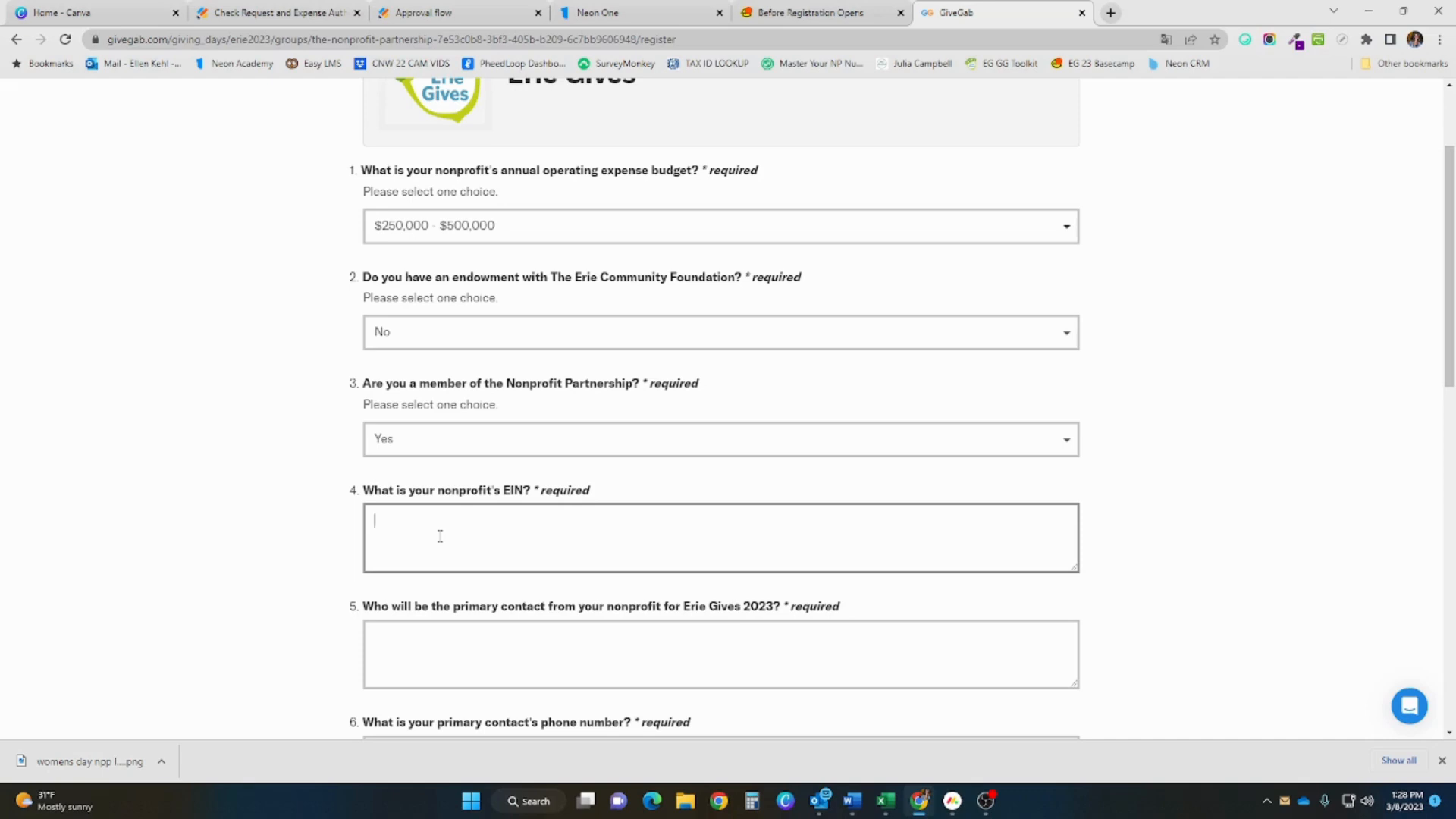
Enter the organization's EIN and the primary contact's name, phone, email, and title Associate Director
scroll(441, 539, down, 2)
click(548, 501)
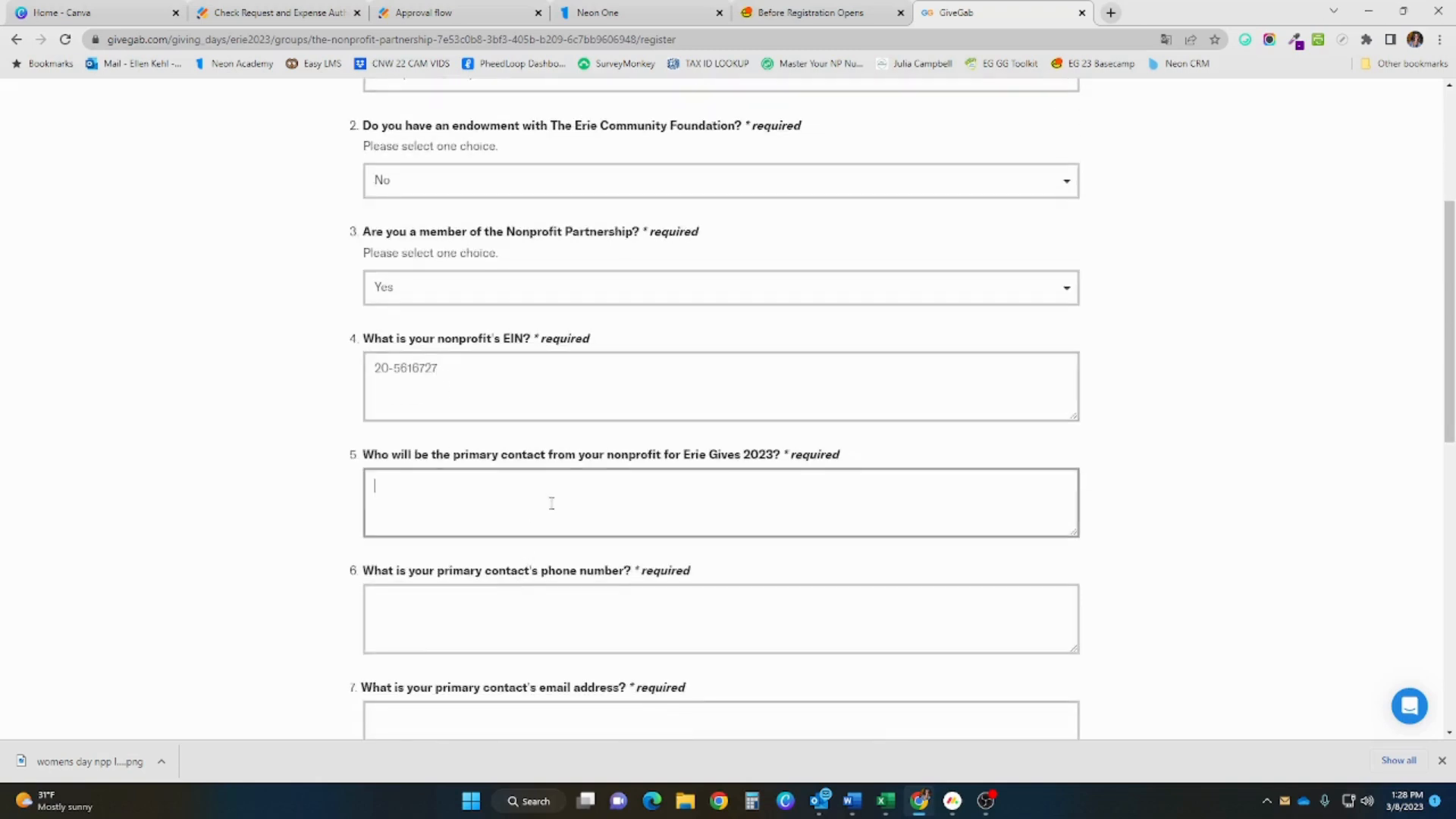
key(Tab)
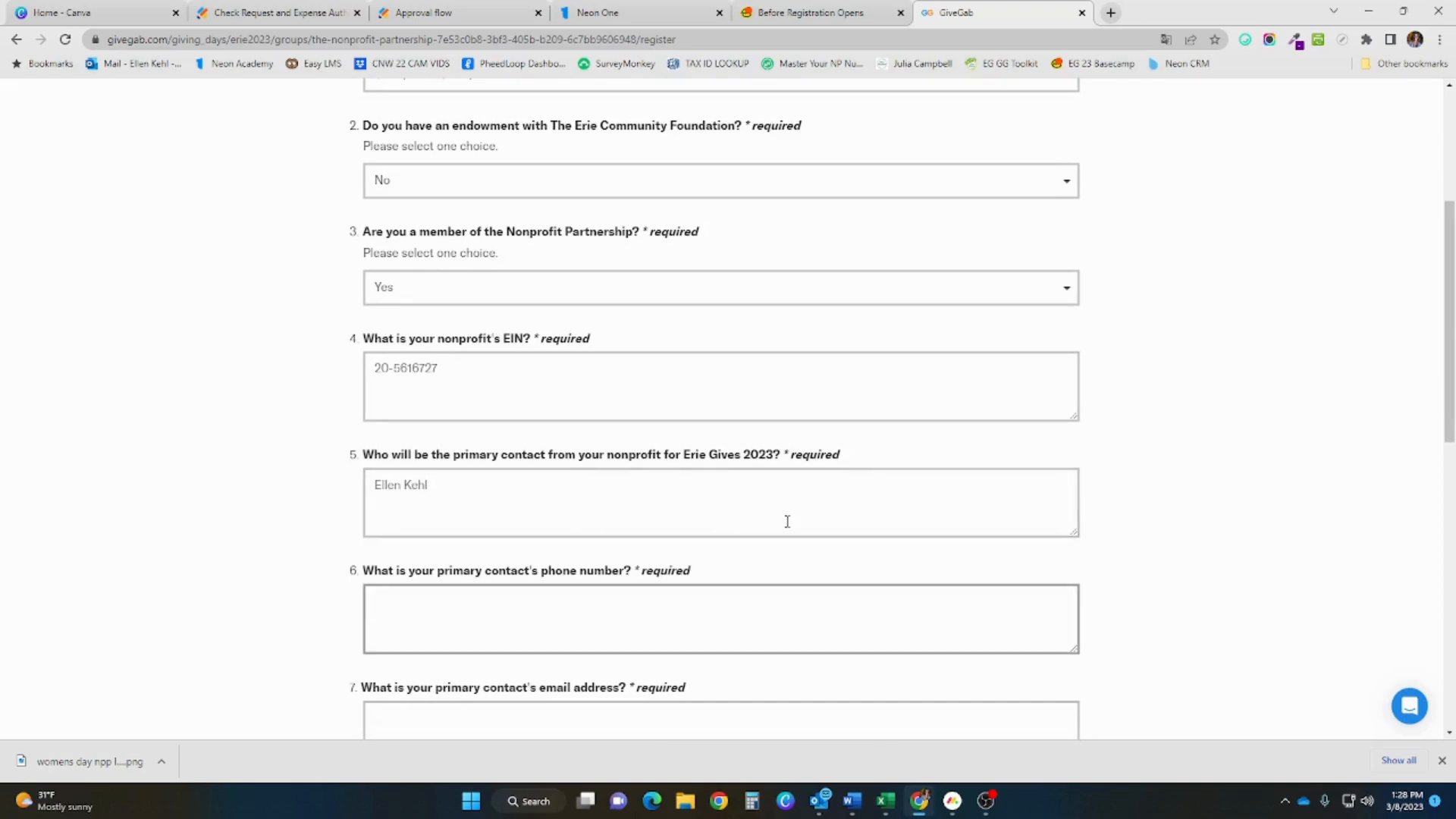
scroll(793, 521, down, 2)
click(683, 587)
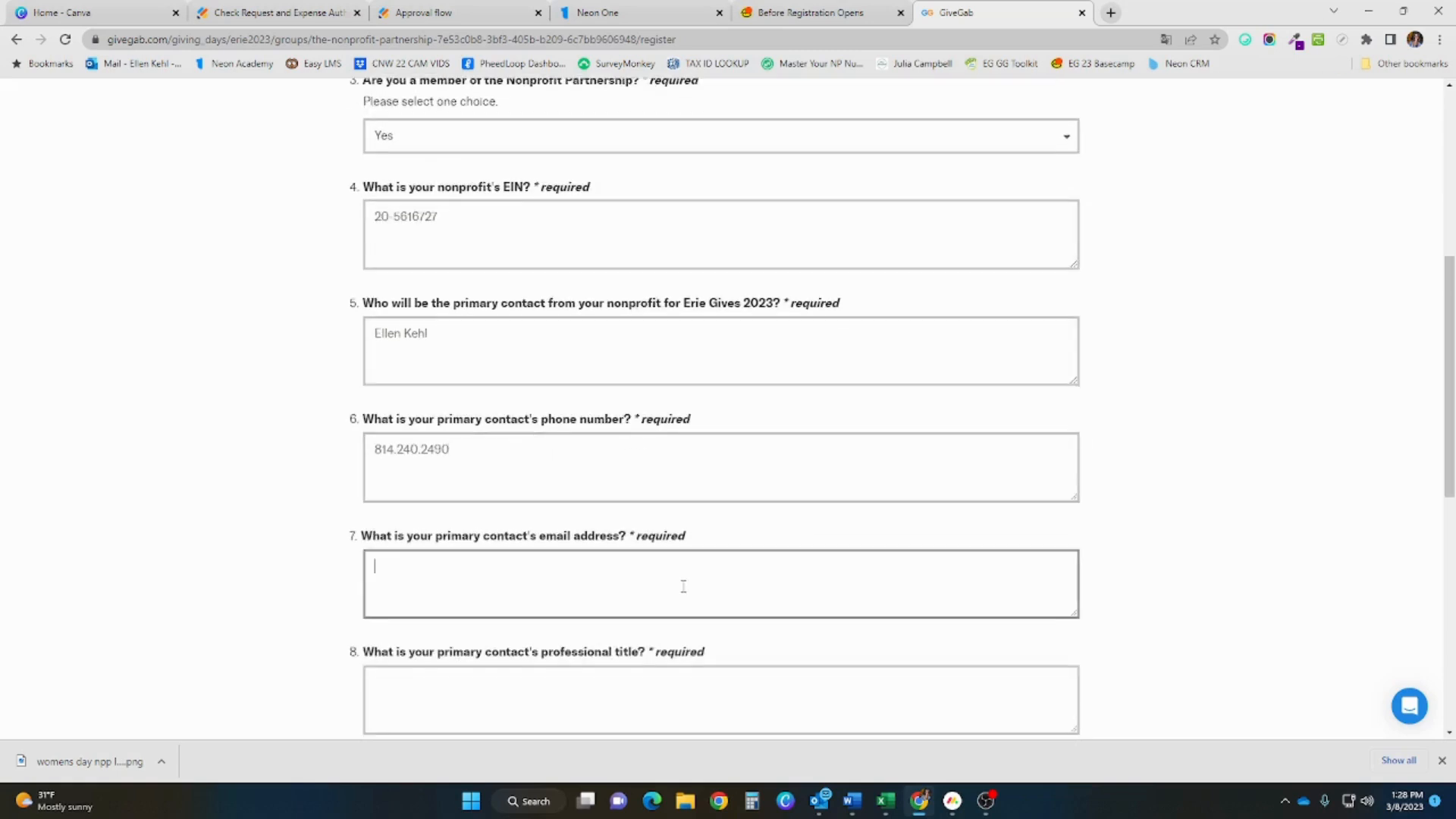
key(Tab)
text(A)
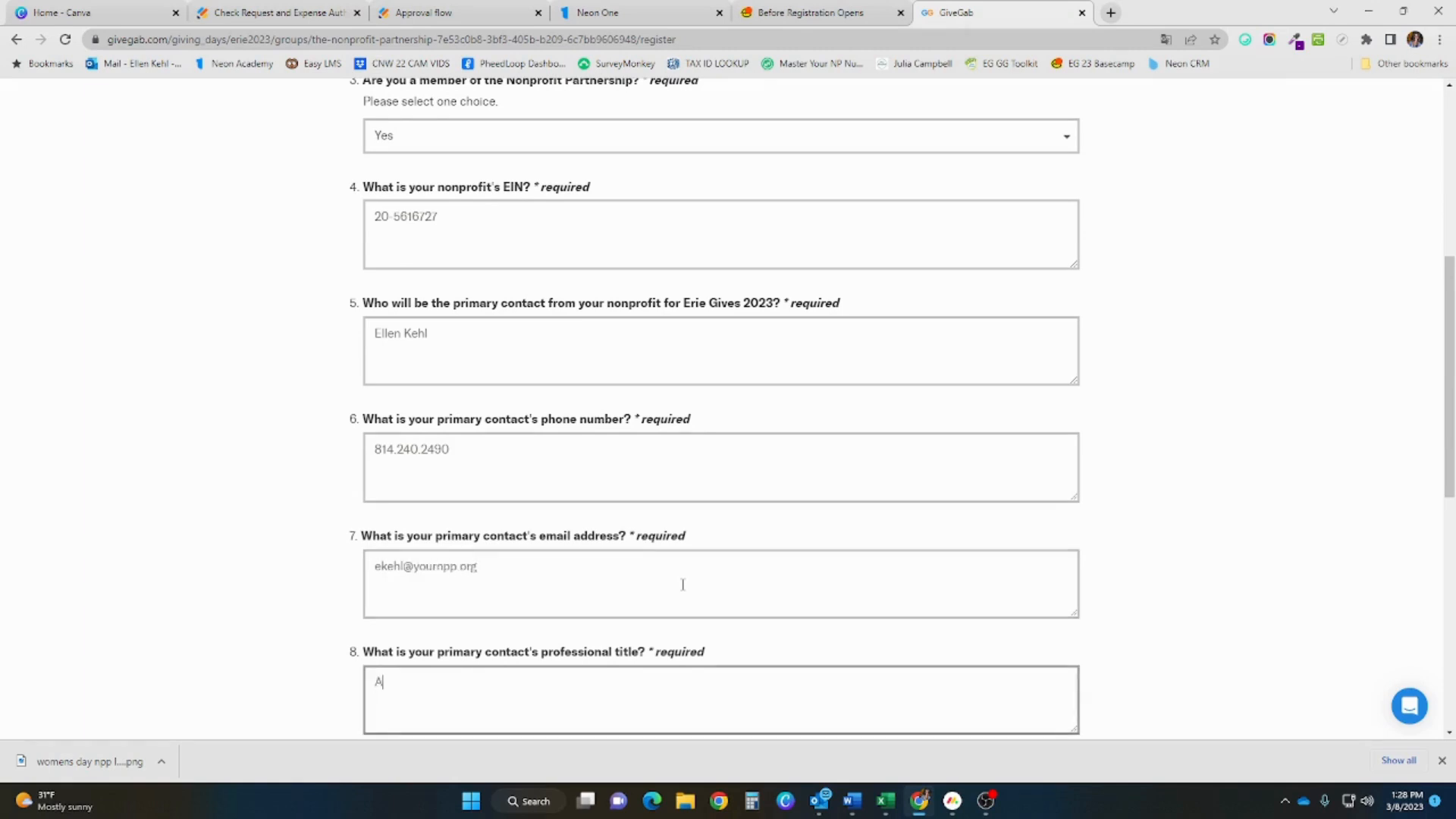
text(ssociate Director)
Answer No for first Erie Gives, N/A for regional affiliate, and submit the form
scroll(682, 584, down, 3)
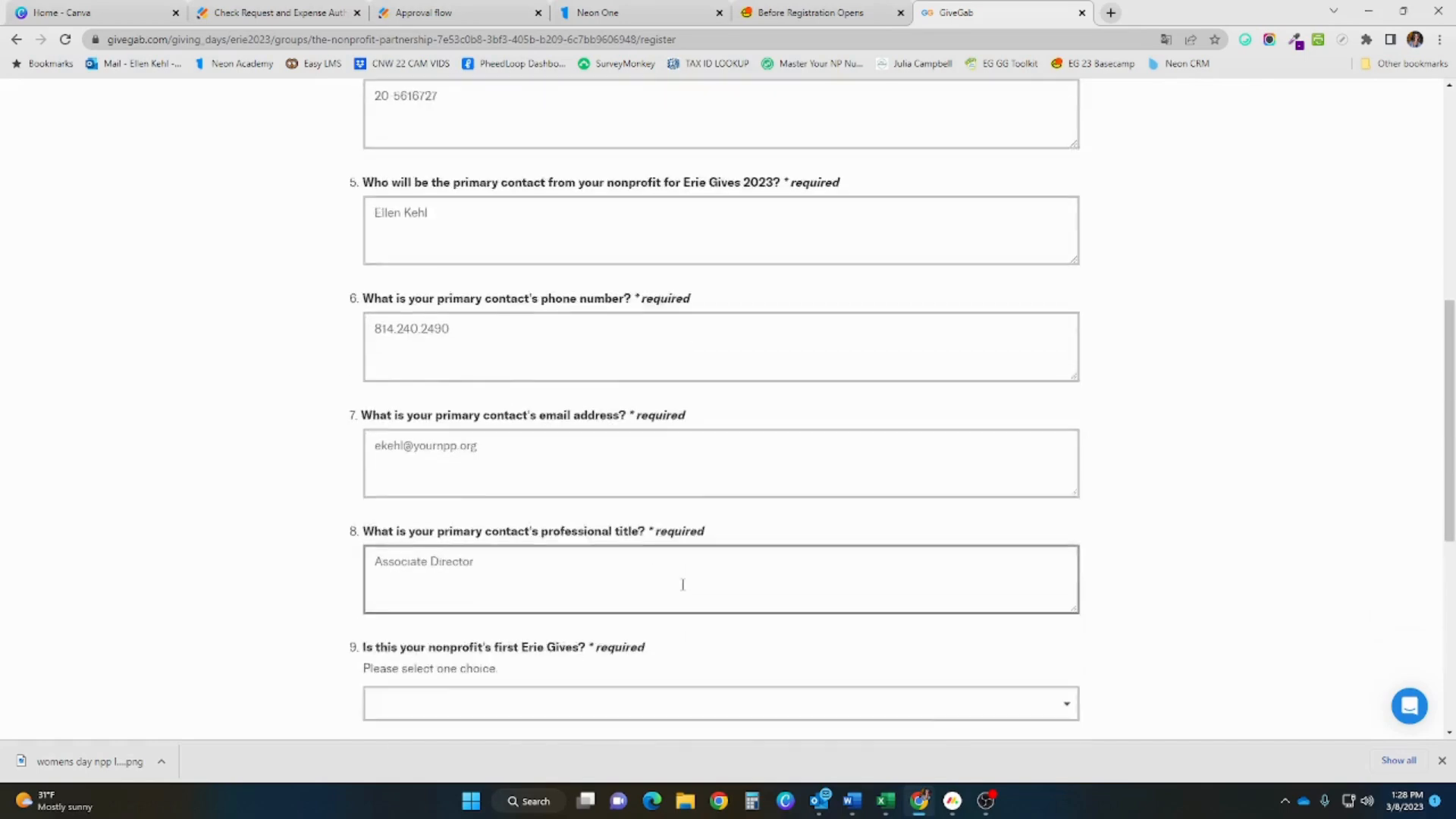
click(593, 603)
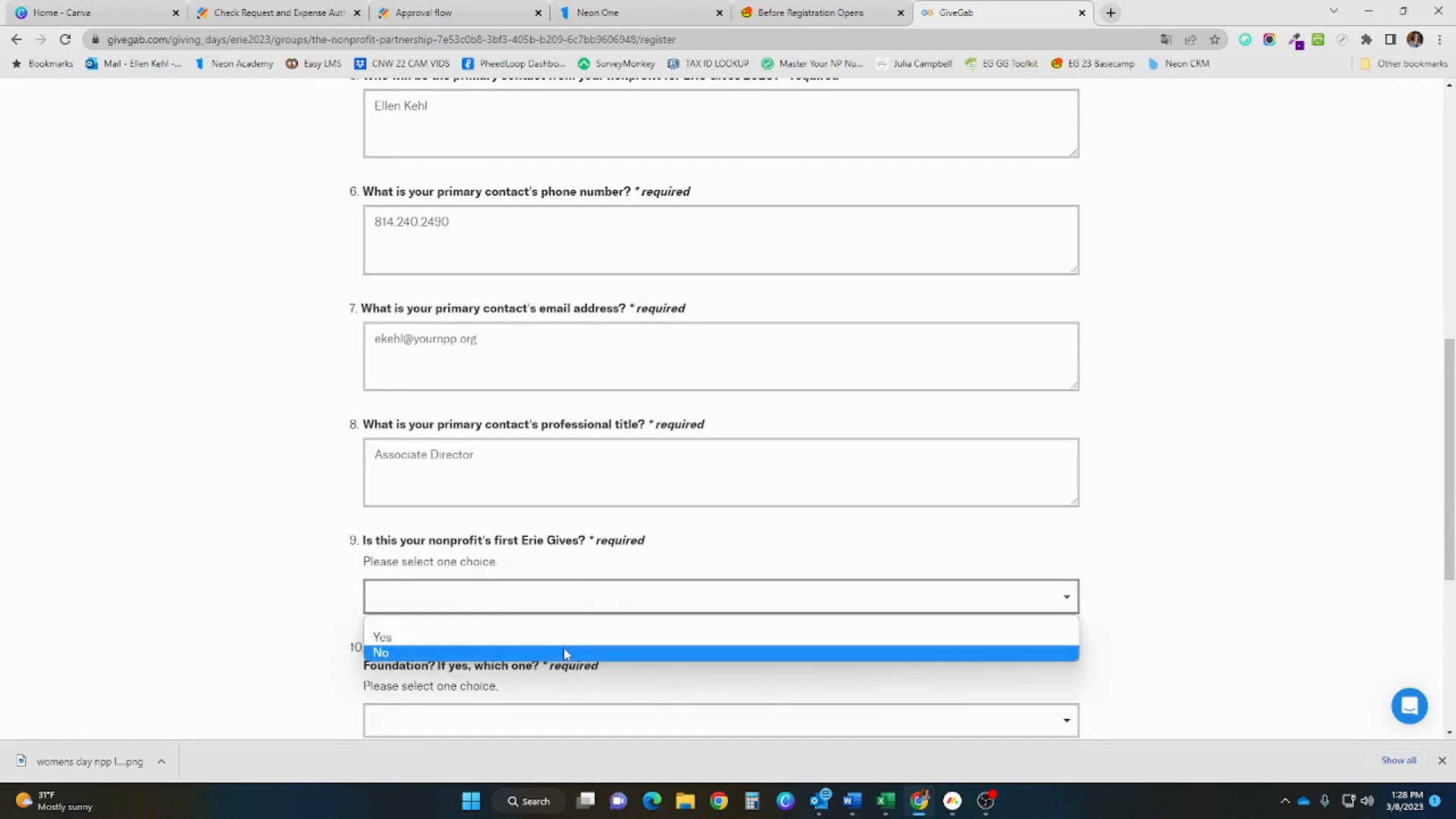
click(565, 654)
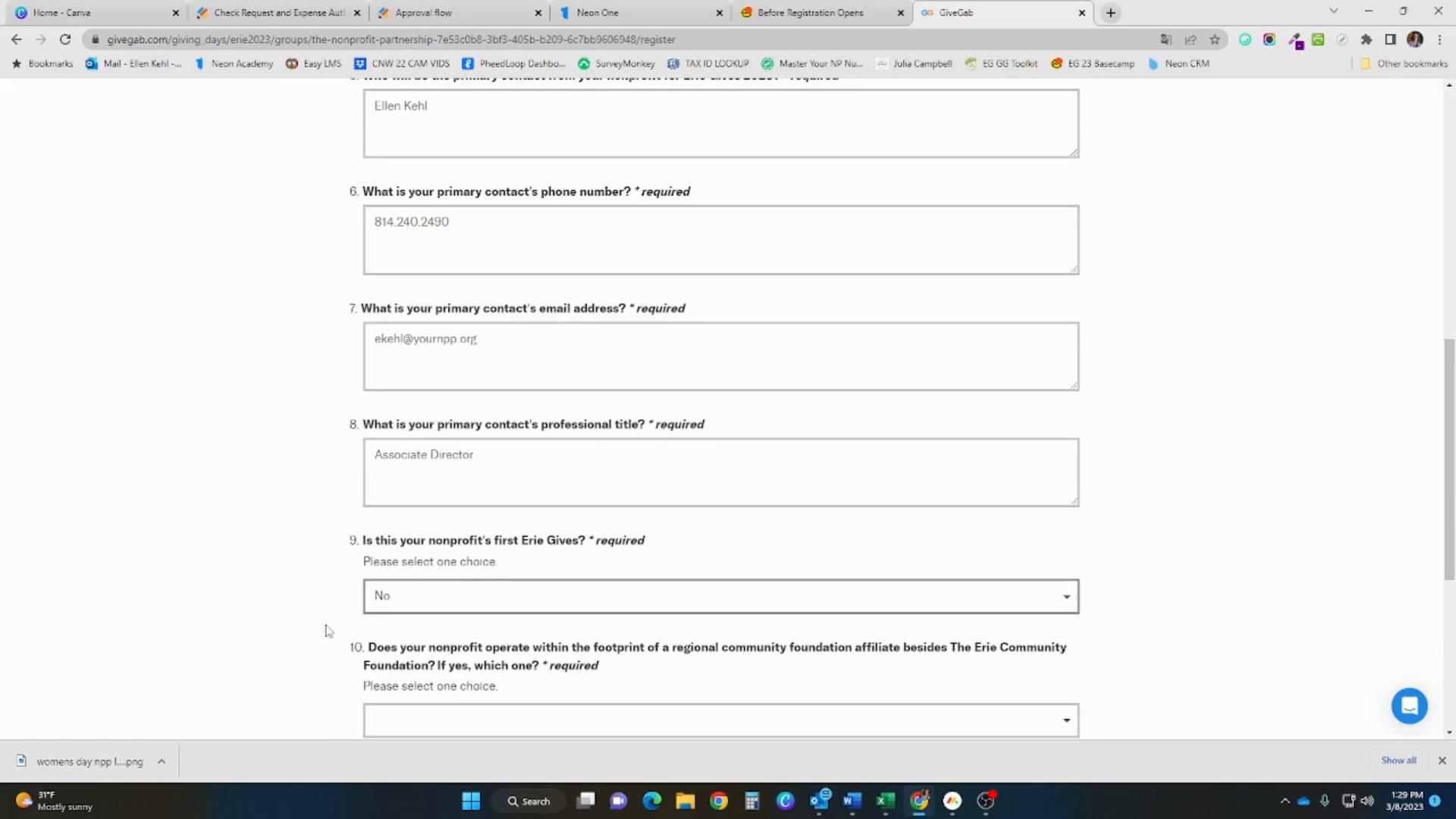
scroll(328, 631, down, 1)
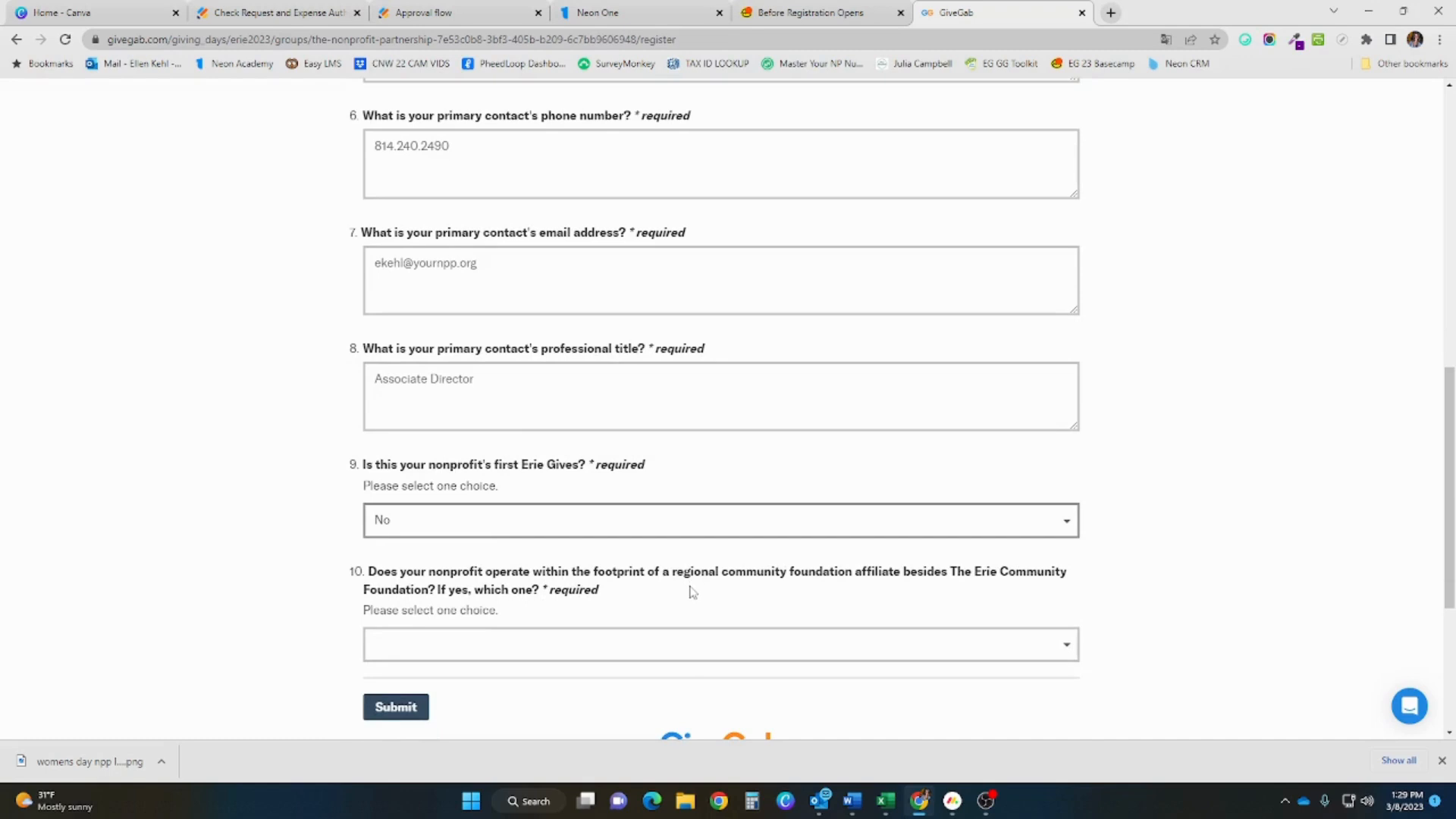
click(609, 642)
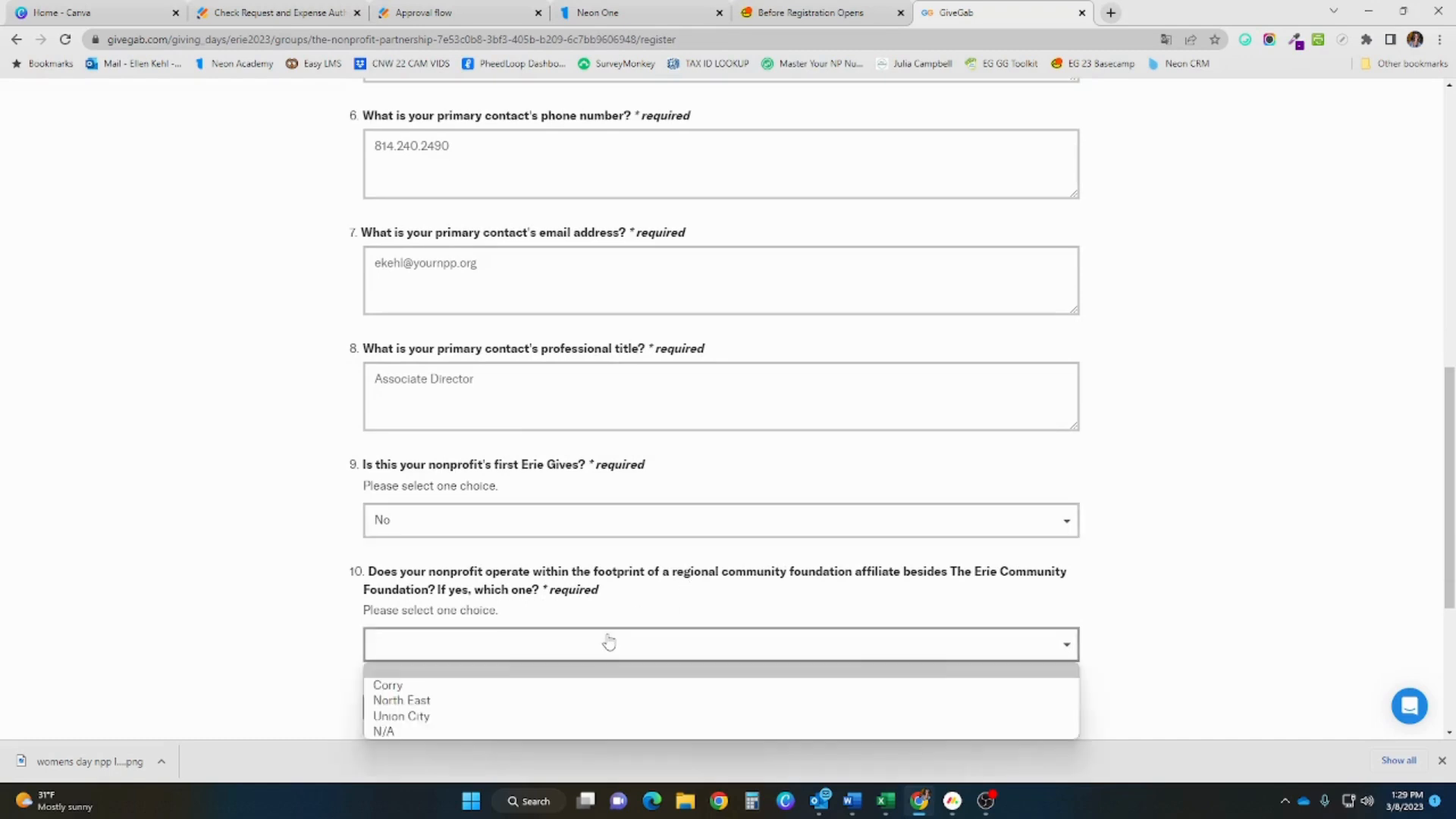
scroll(609, 642, down, 1)
click(508, 569)
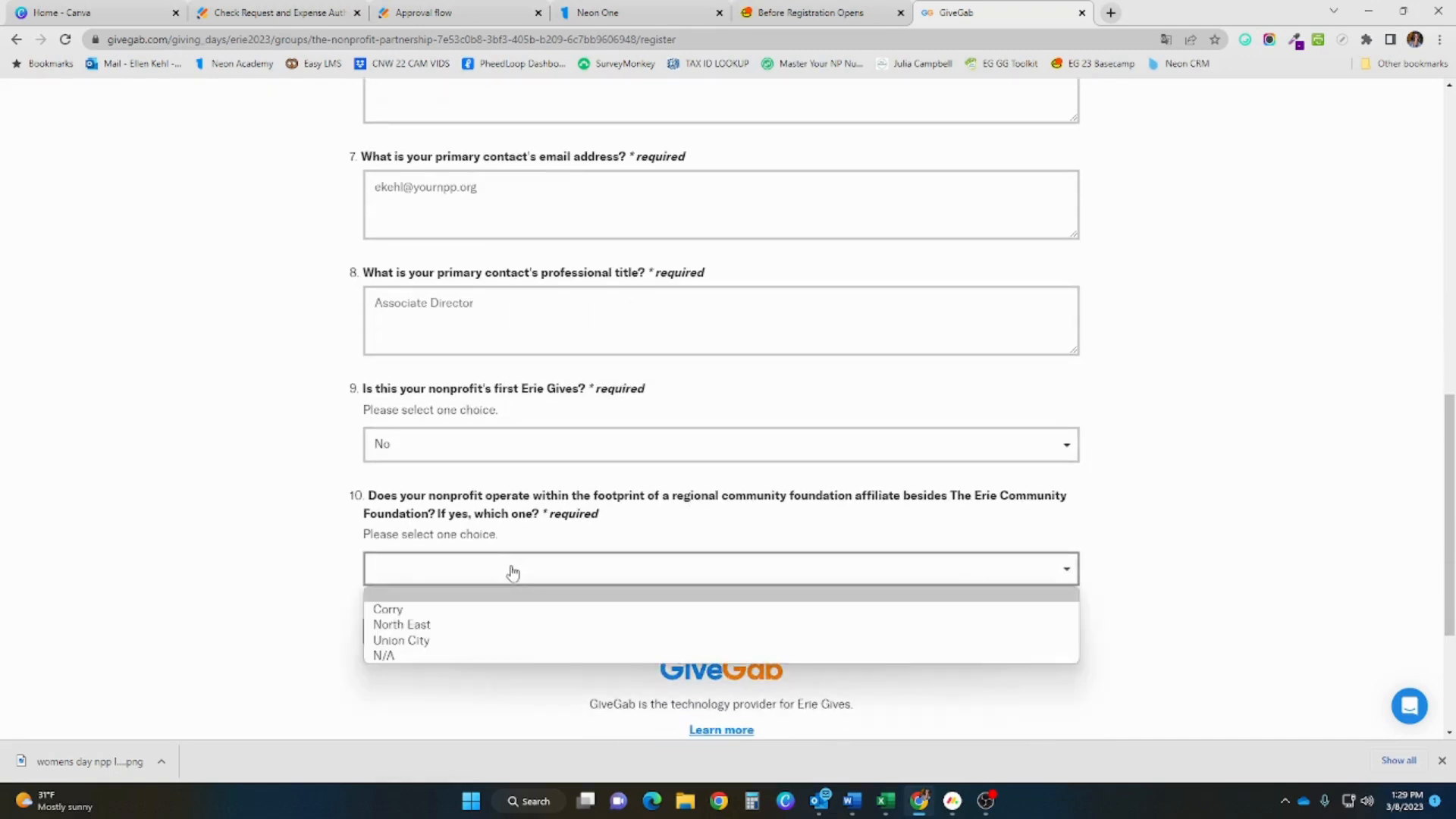
click(491, 657)
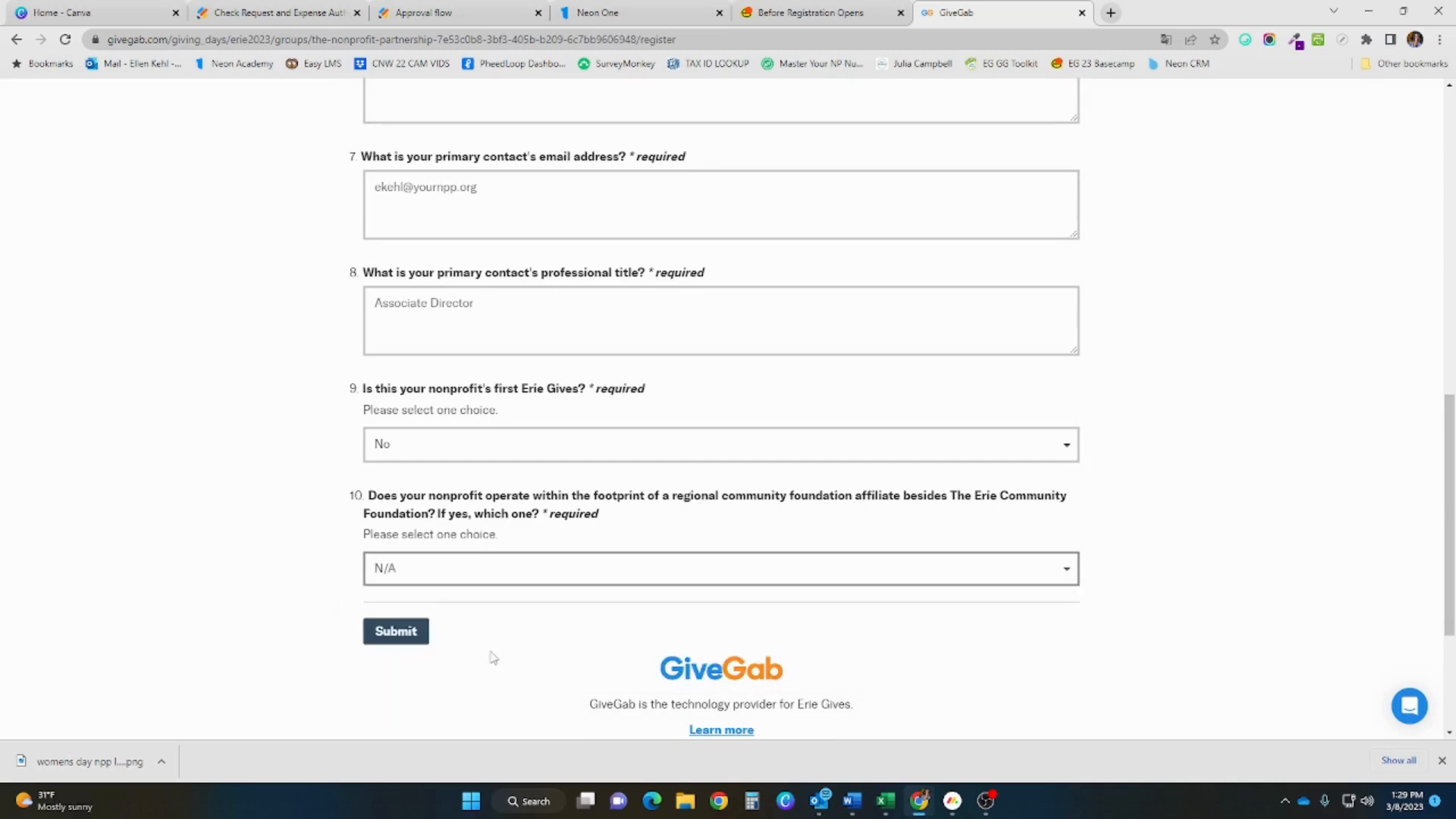
click(419, 641)
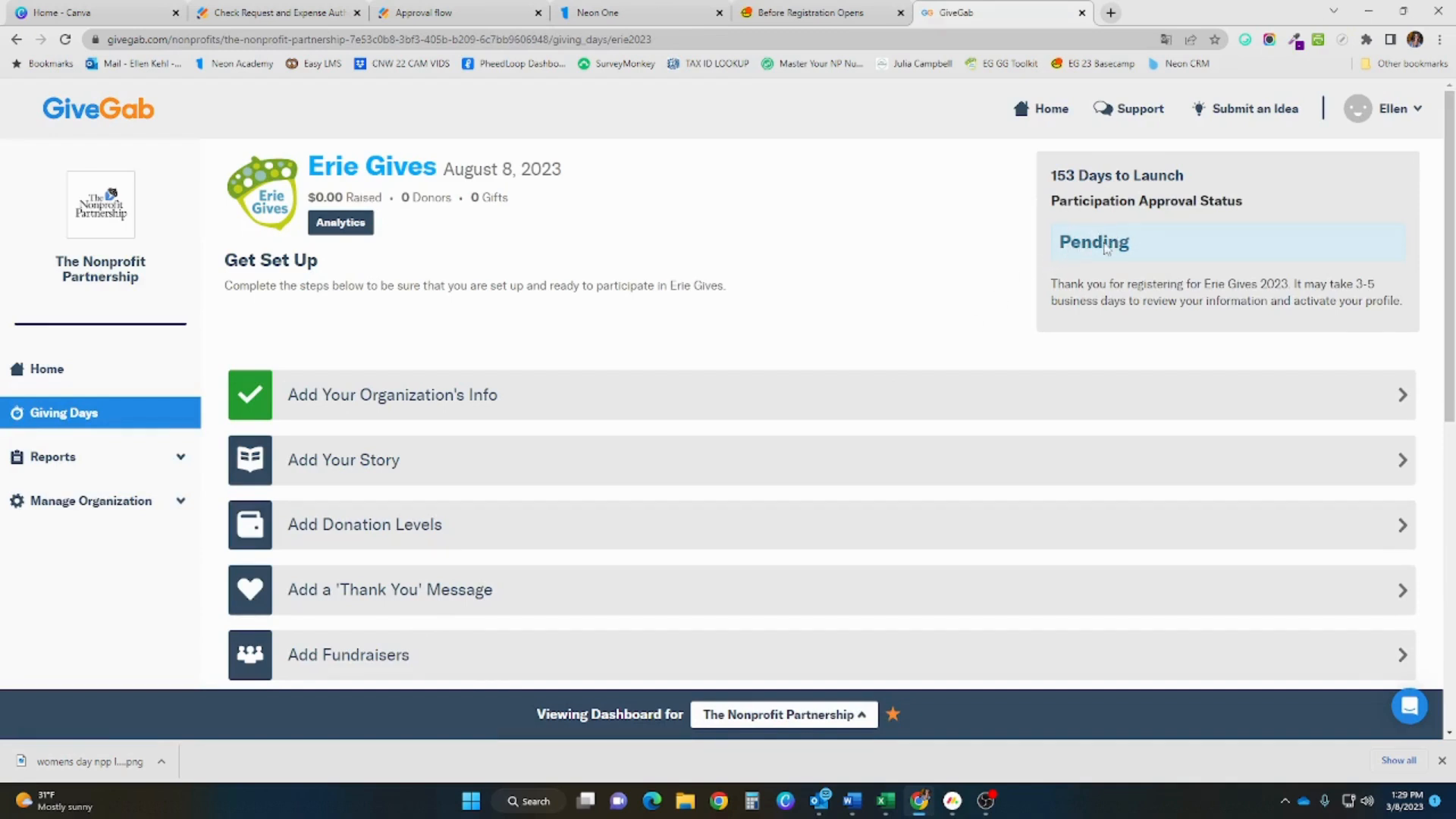
Expand Add Your Organization's Info to review its fields, then start a new browser tab
click(403, 398)
scroll(407, 394, down, 1)
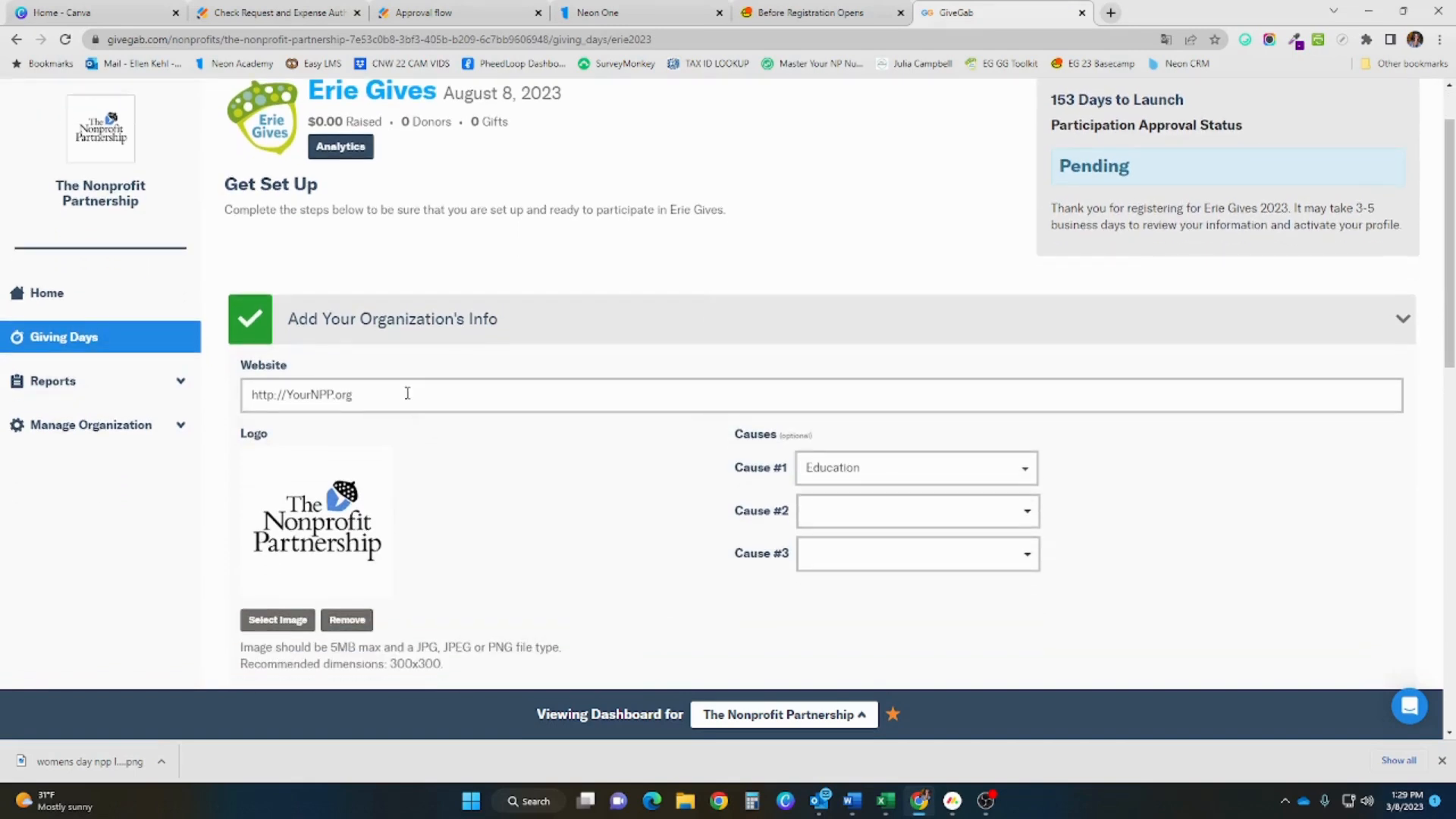
scroll(408, 393, down, 1)
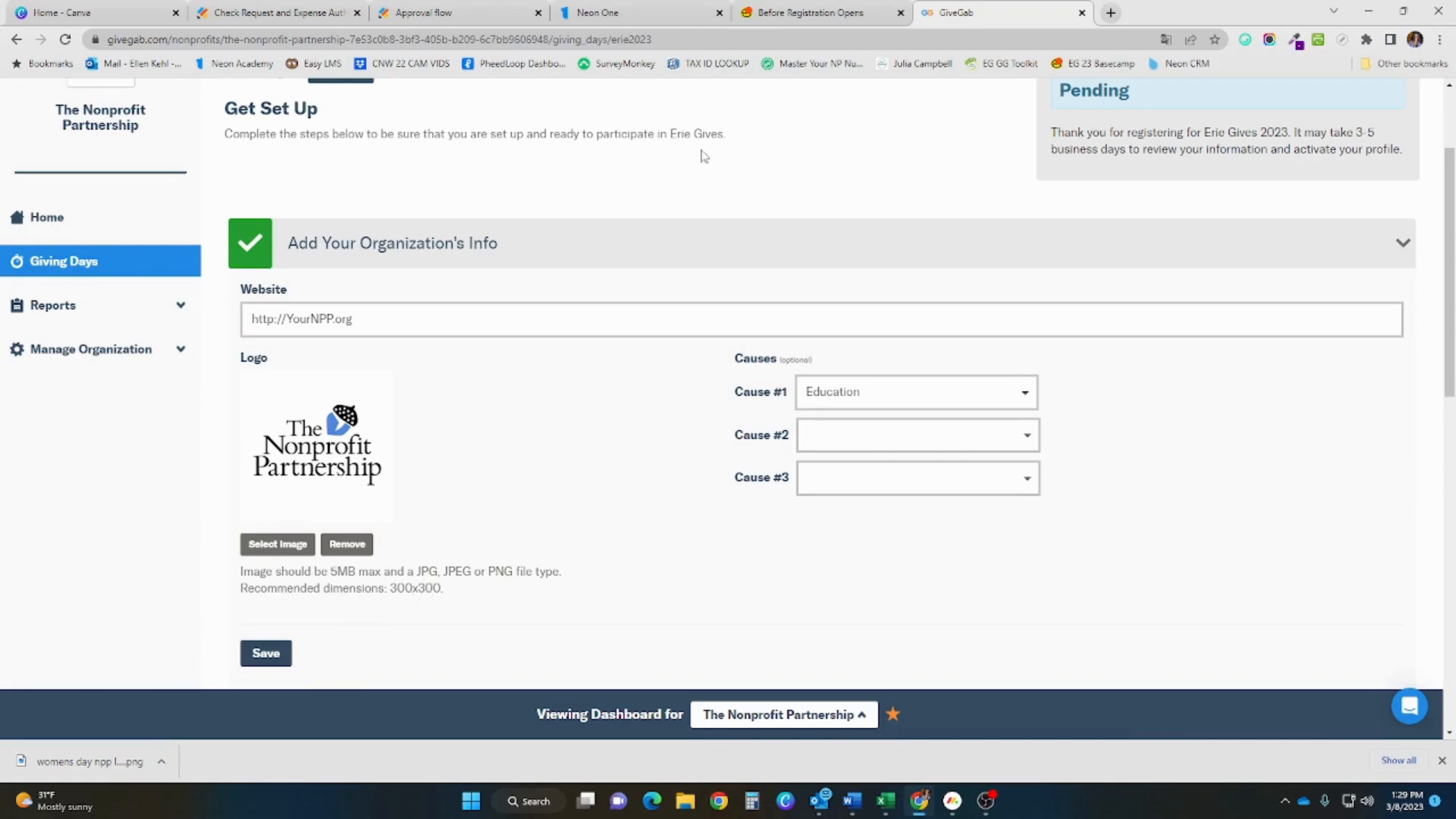
click(1111, 13)
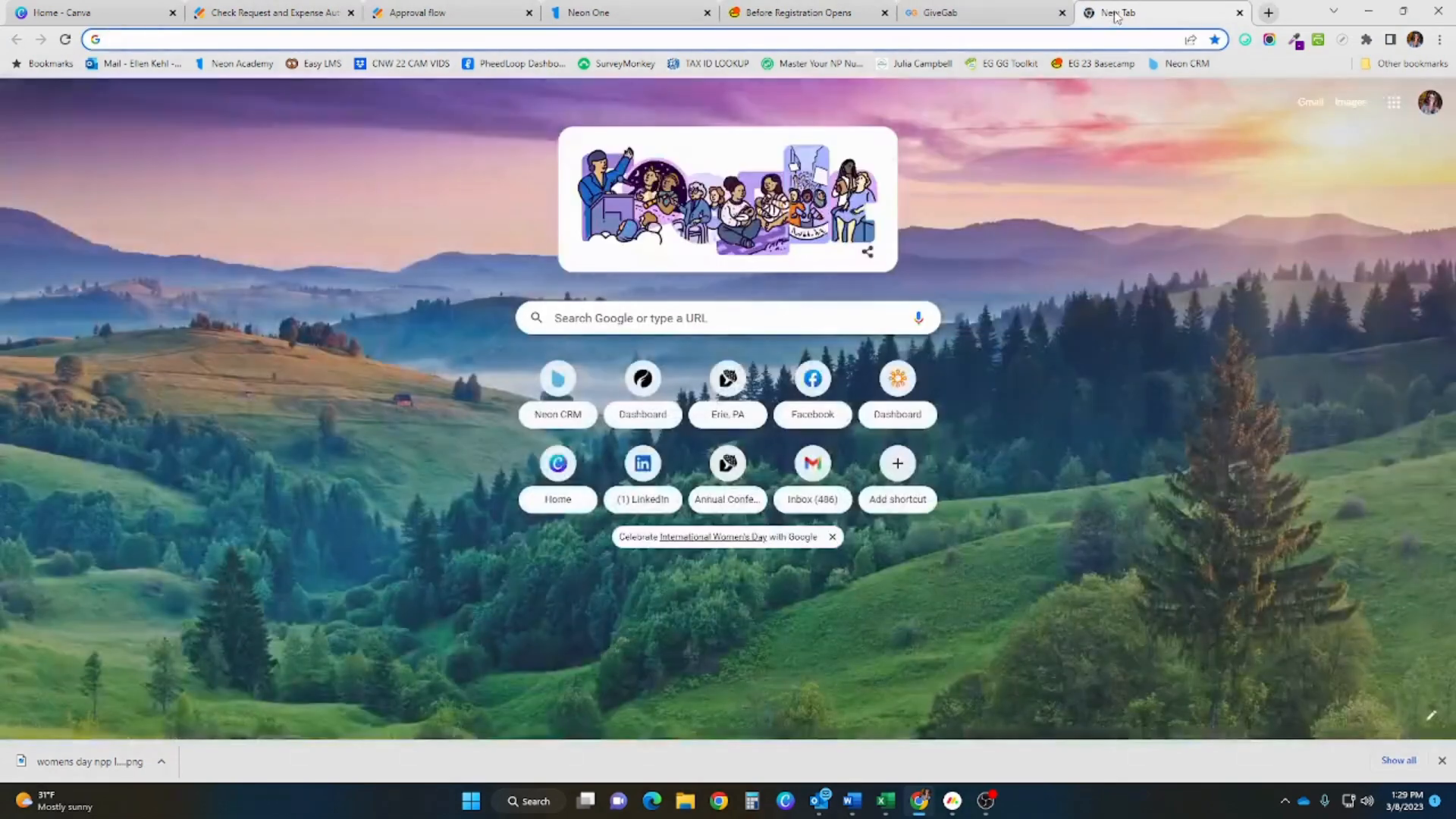
Create a new 300 × 300 px custom-size design on Canva
text(canv)
key(Return)
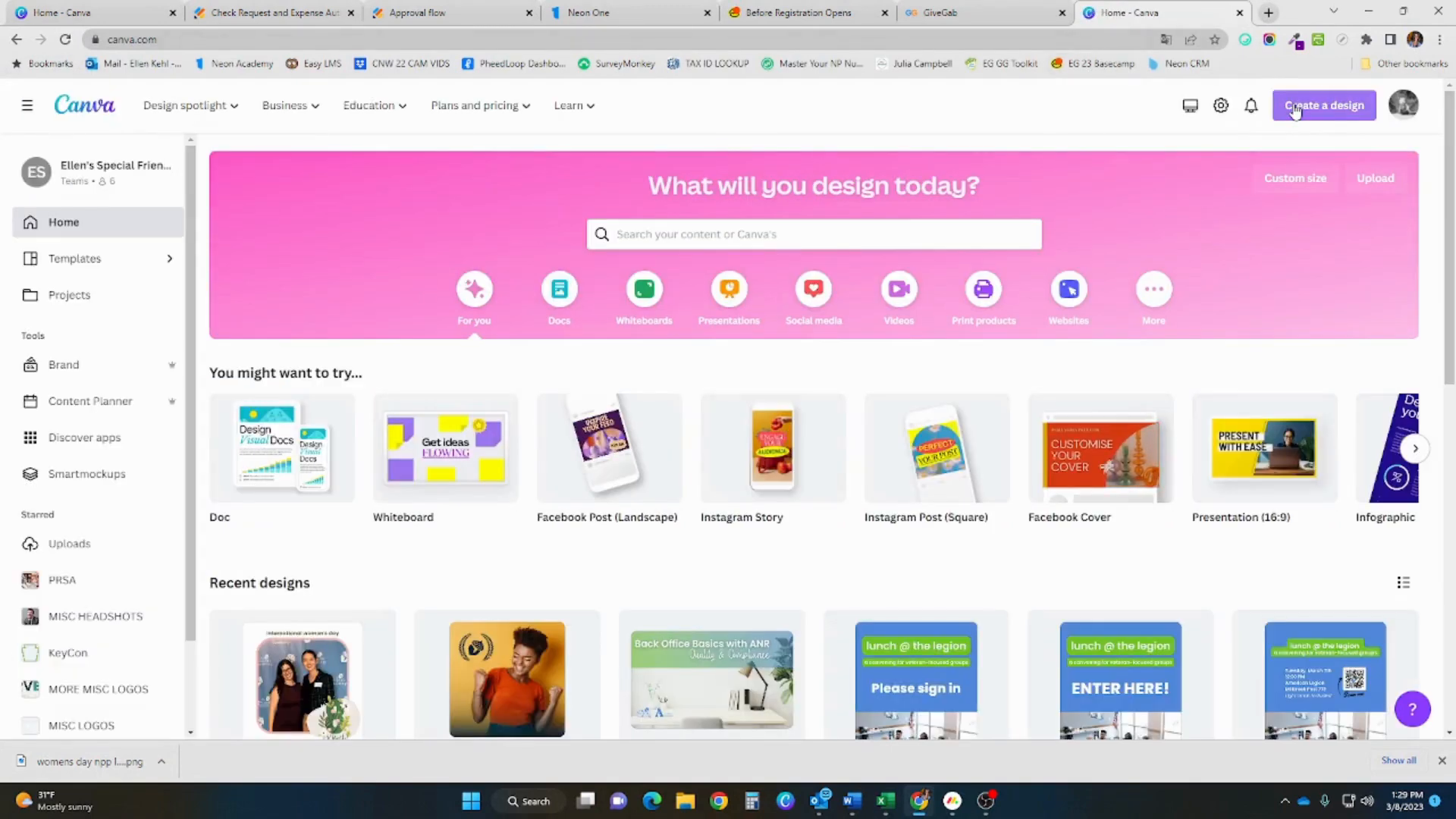
click(1295, 111)
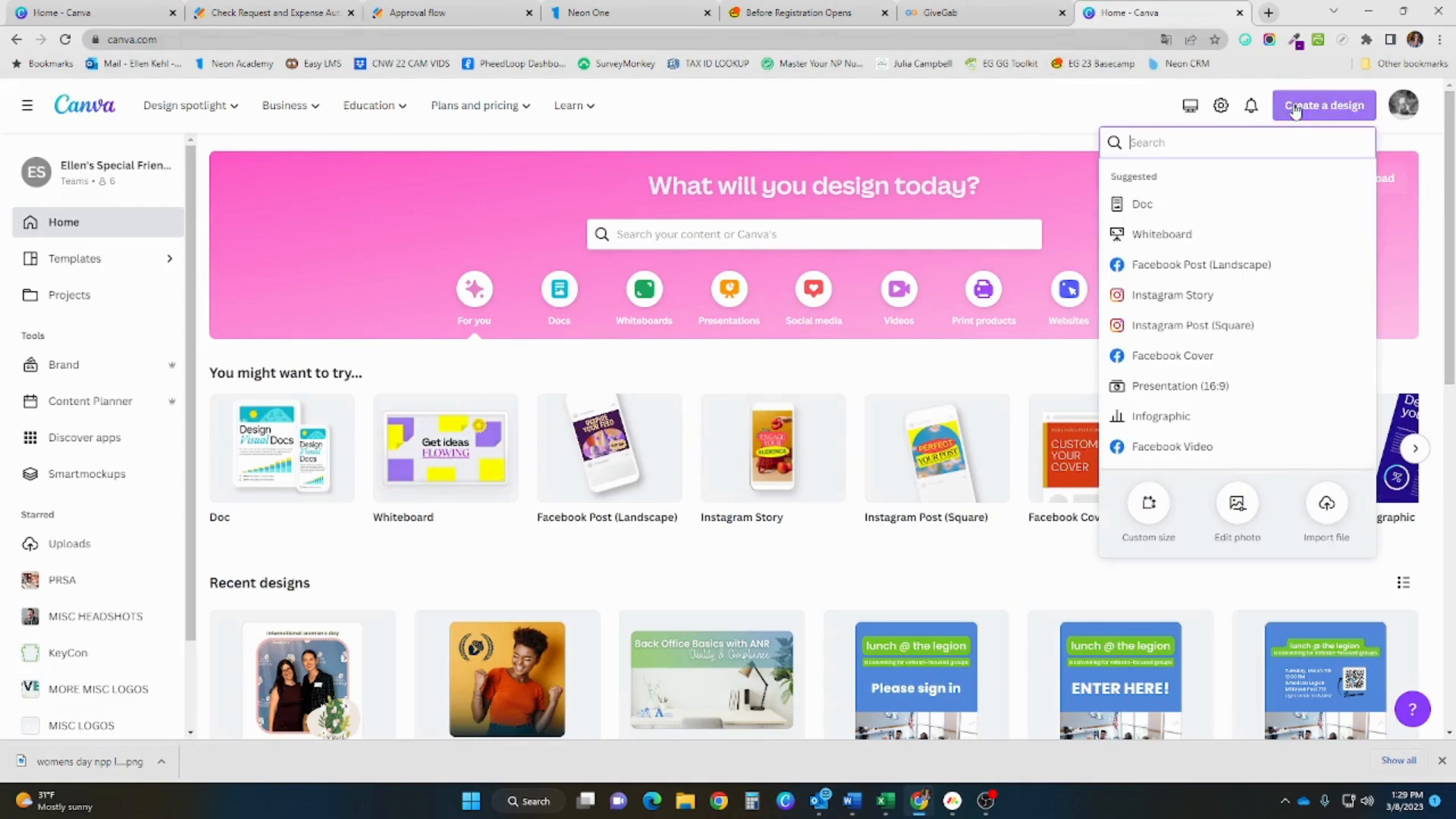
click(1149, 505)
text(300)
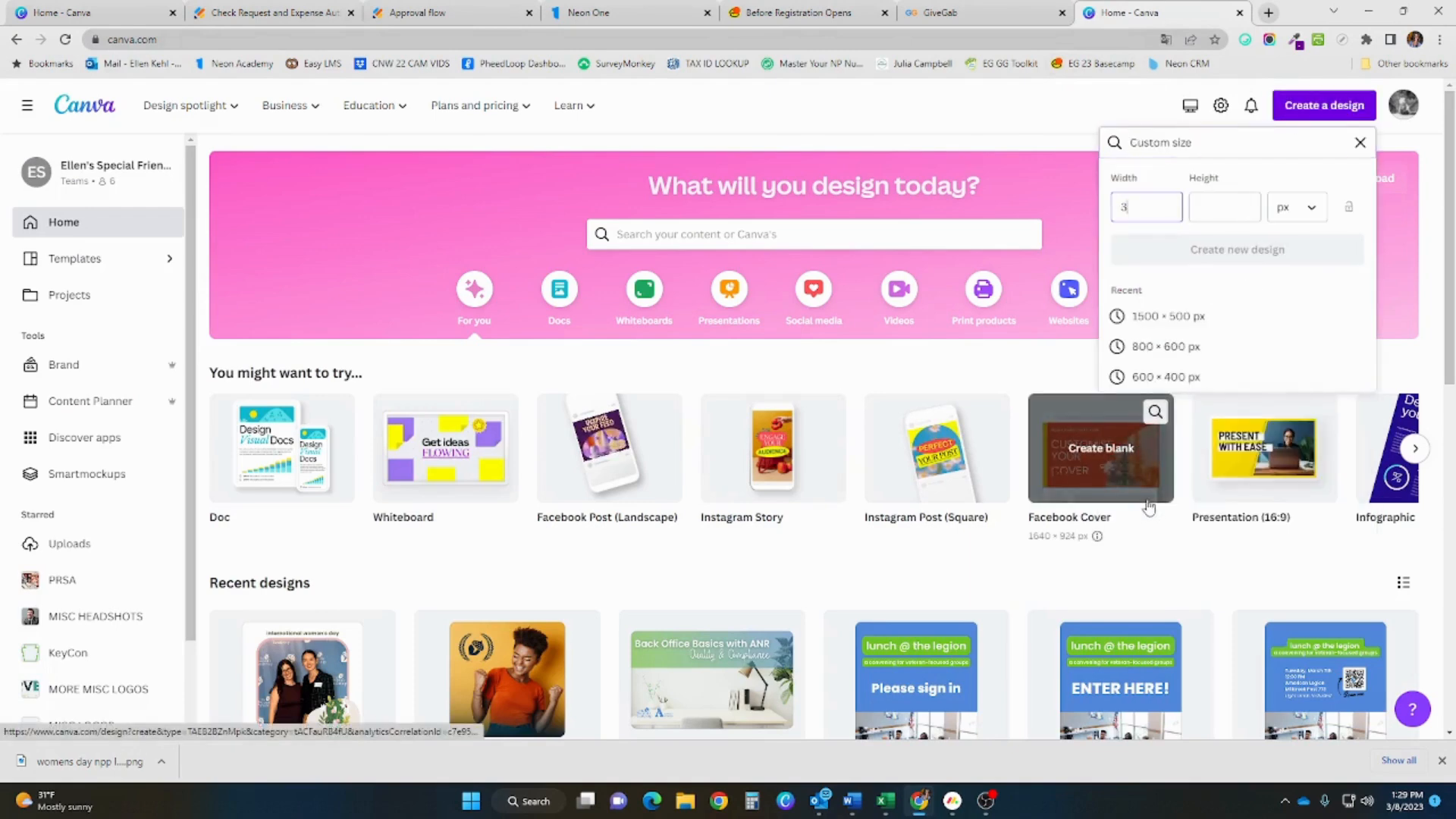
key(Tab)
text(300)
key(Return)
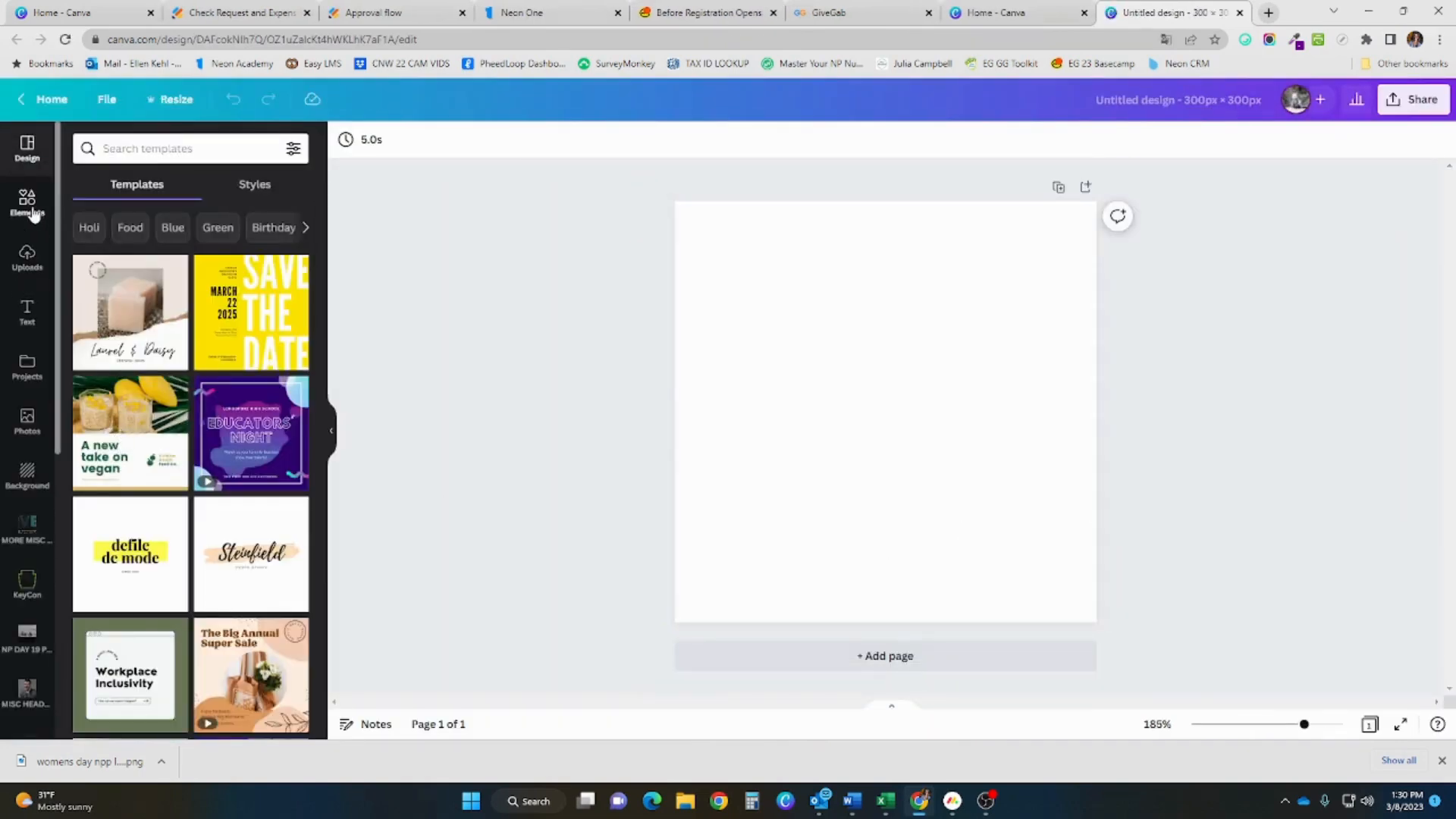
Place the uploaded Nonprofit Partnership logo, enlarge and reposition it, then return to GiveGab
click(28, 206)
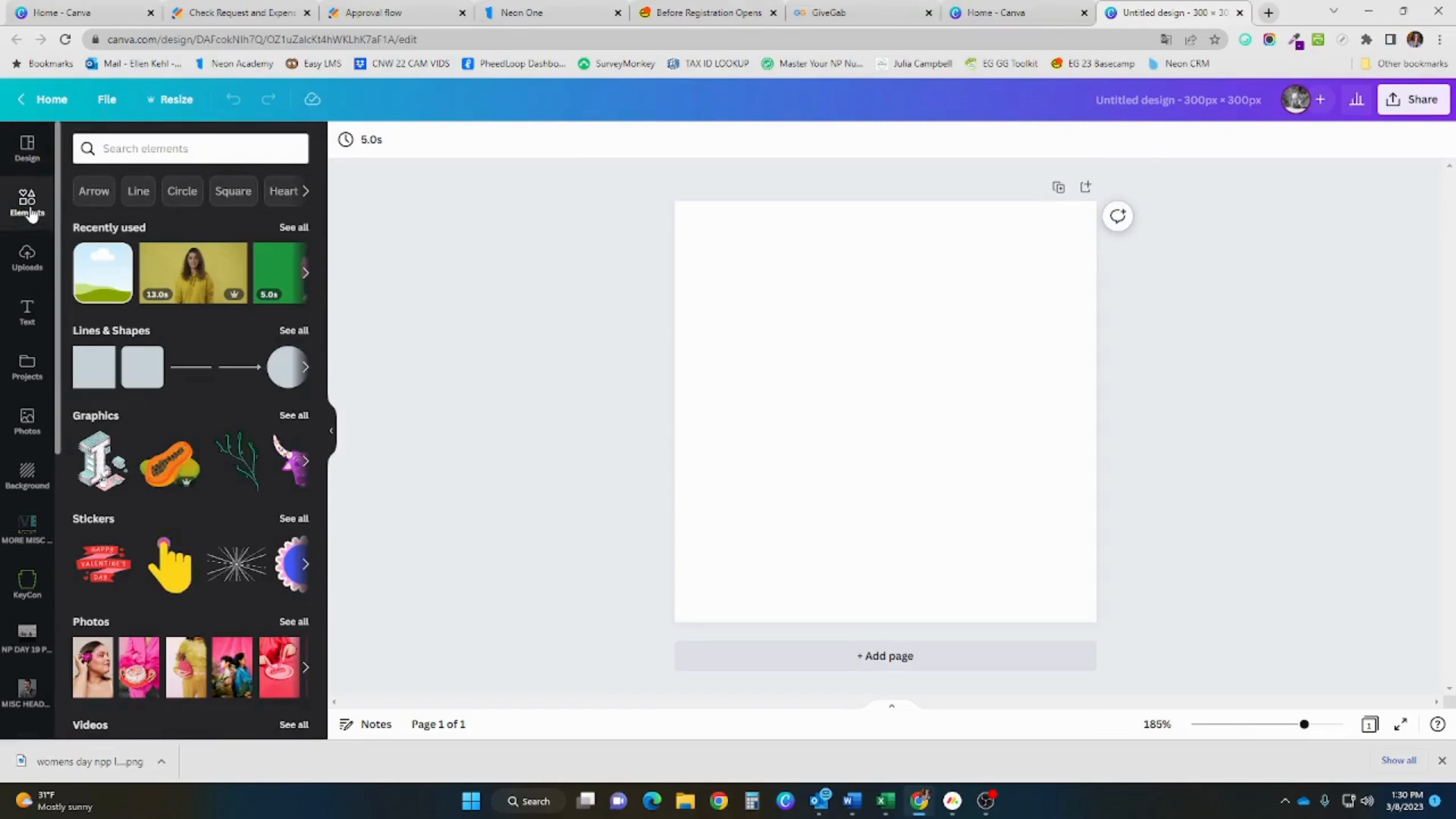
click(28, 257)
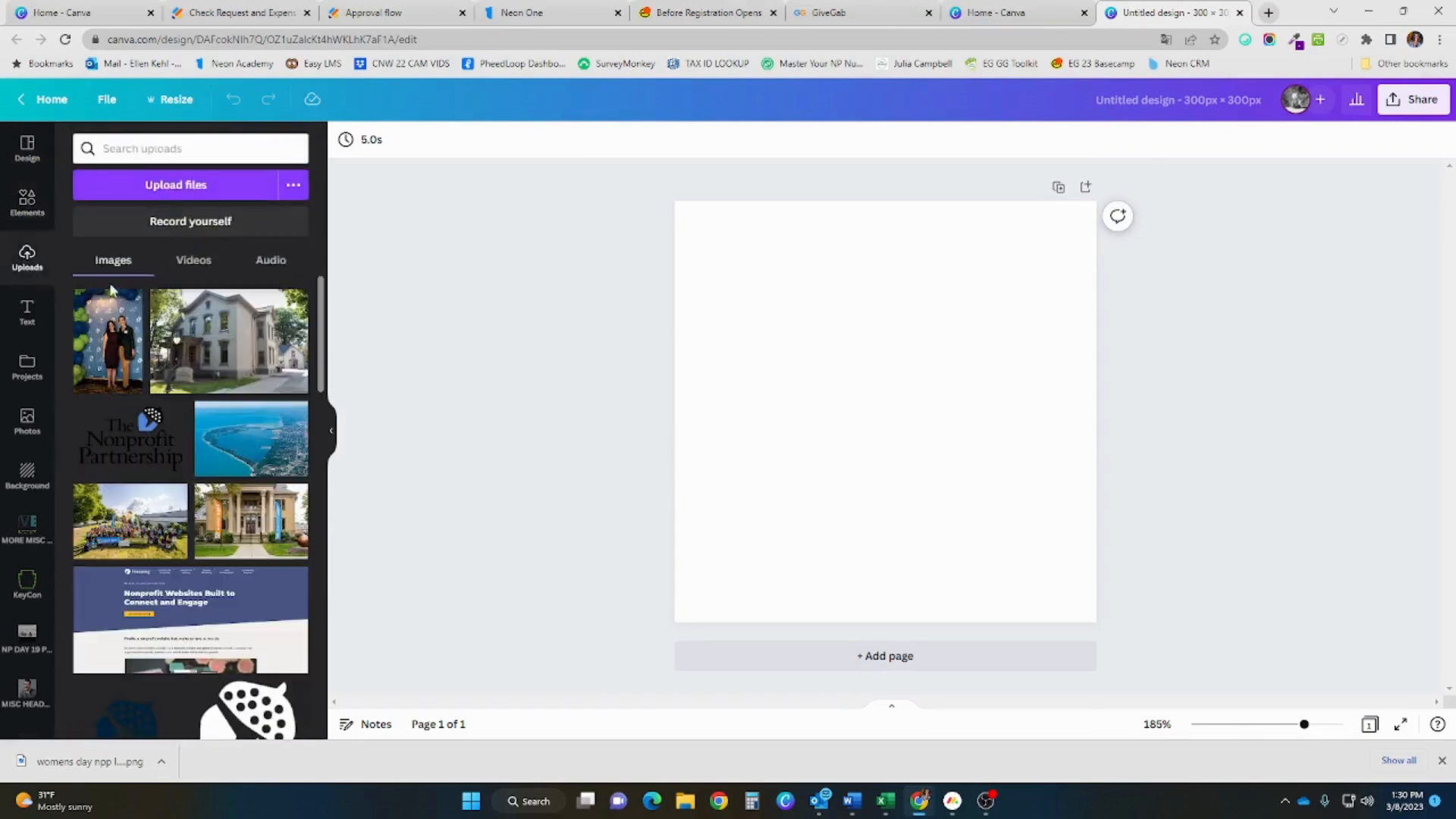
click(152, 429)
drag(1018, 500, 1082, 539)
drag(1019, 474, 984, 463)
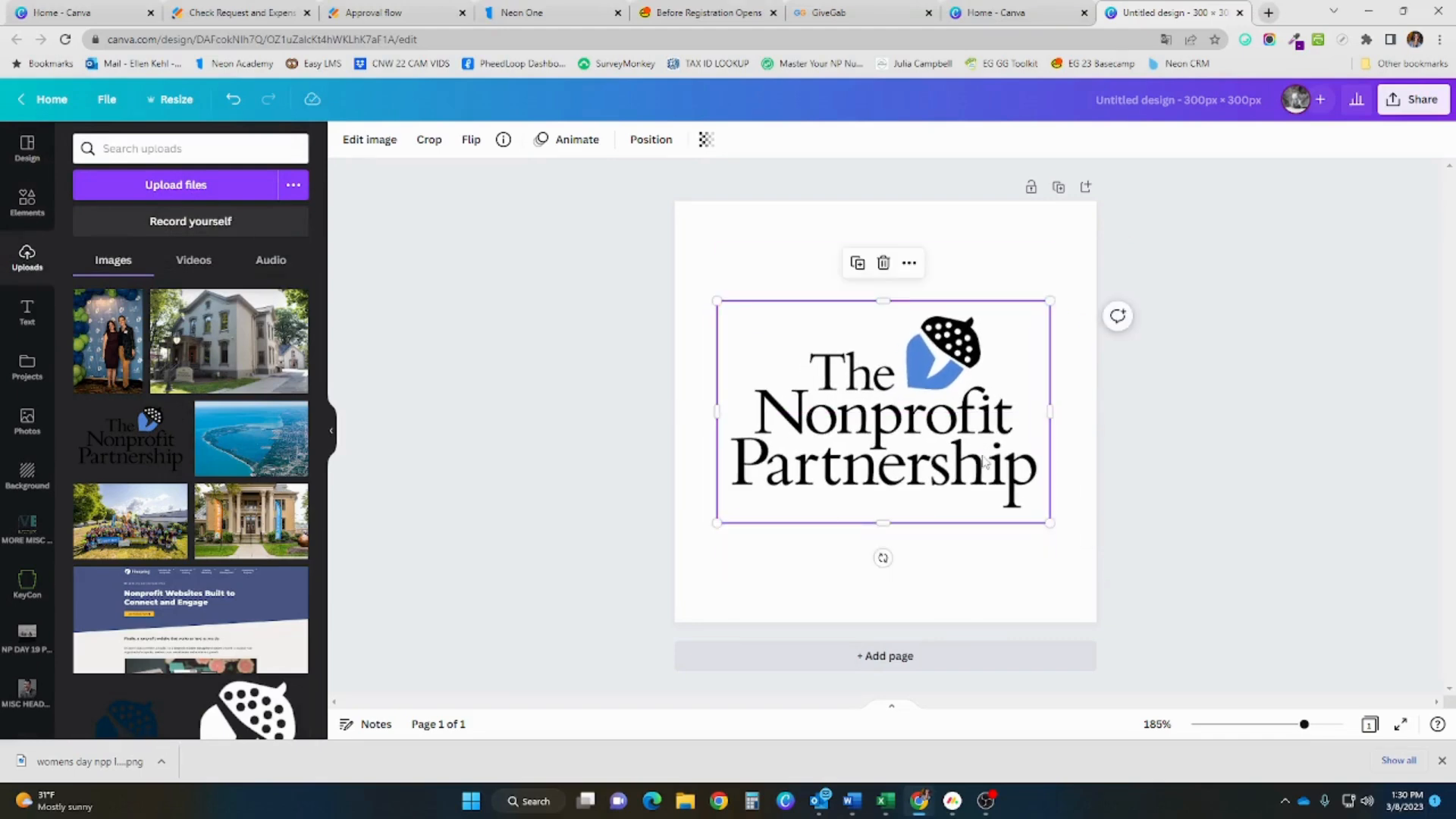
click(832, 9)
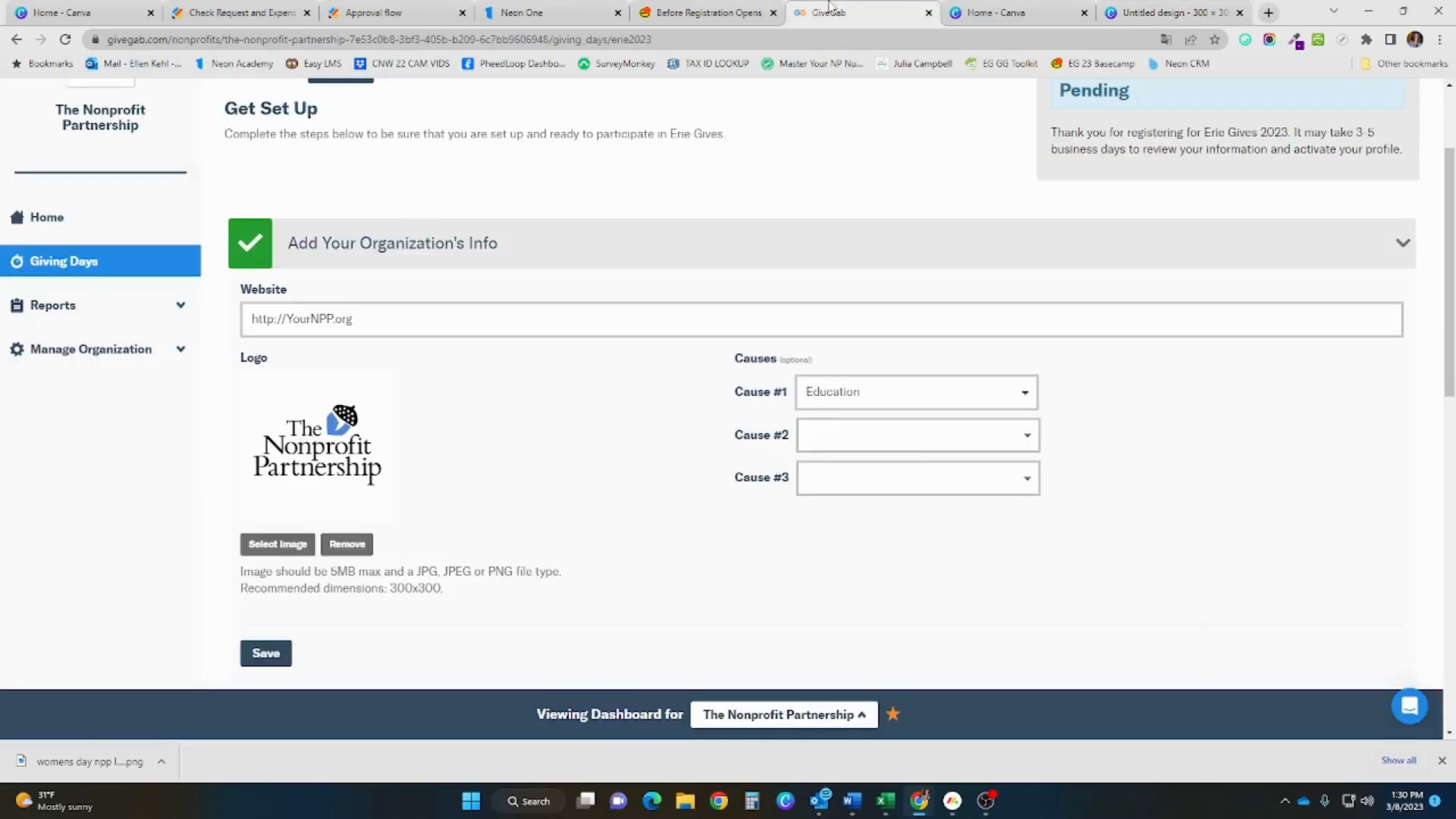
Keep Education as Cause #1, save the organization info, and expand Add Your Story
click(856, 393)
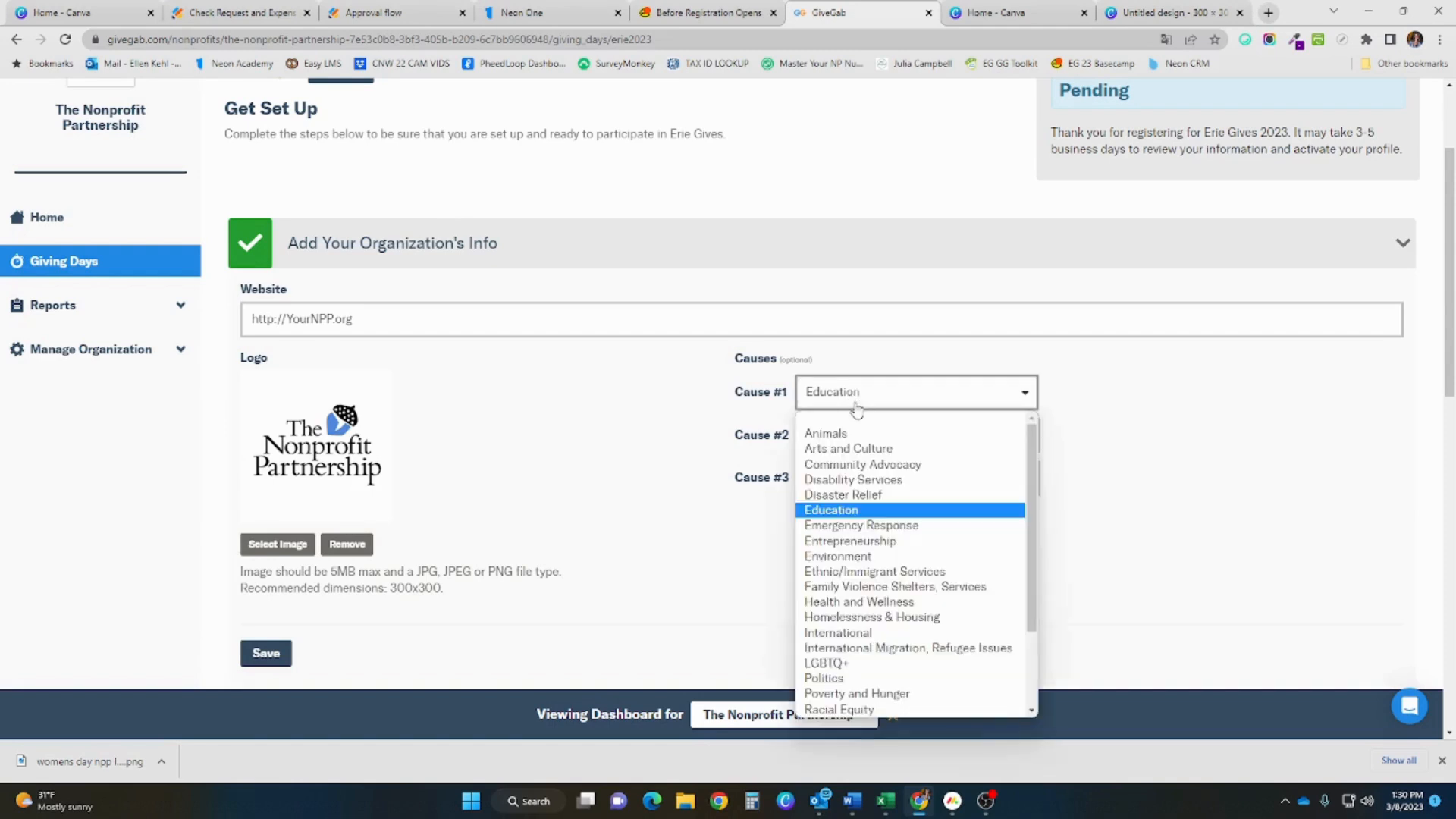
click(1080, 512)
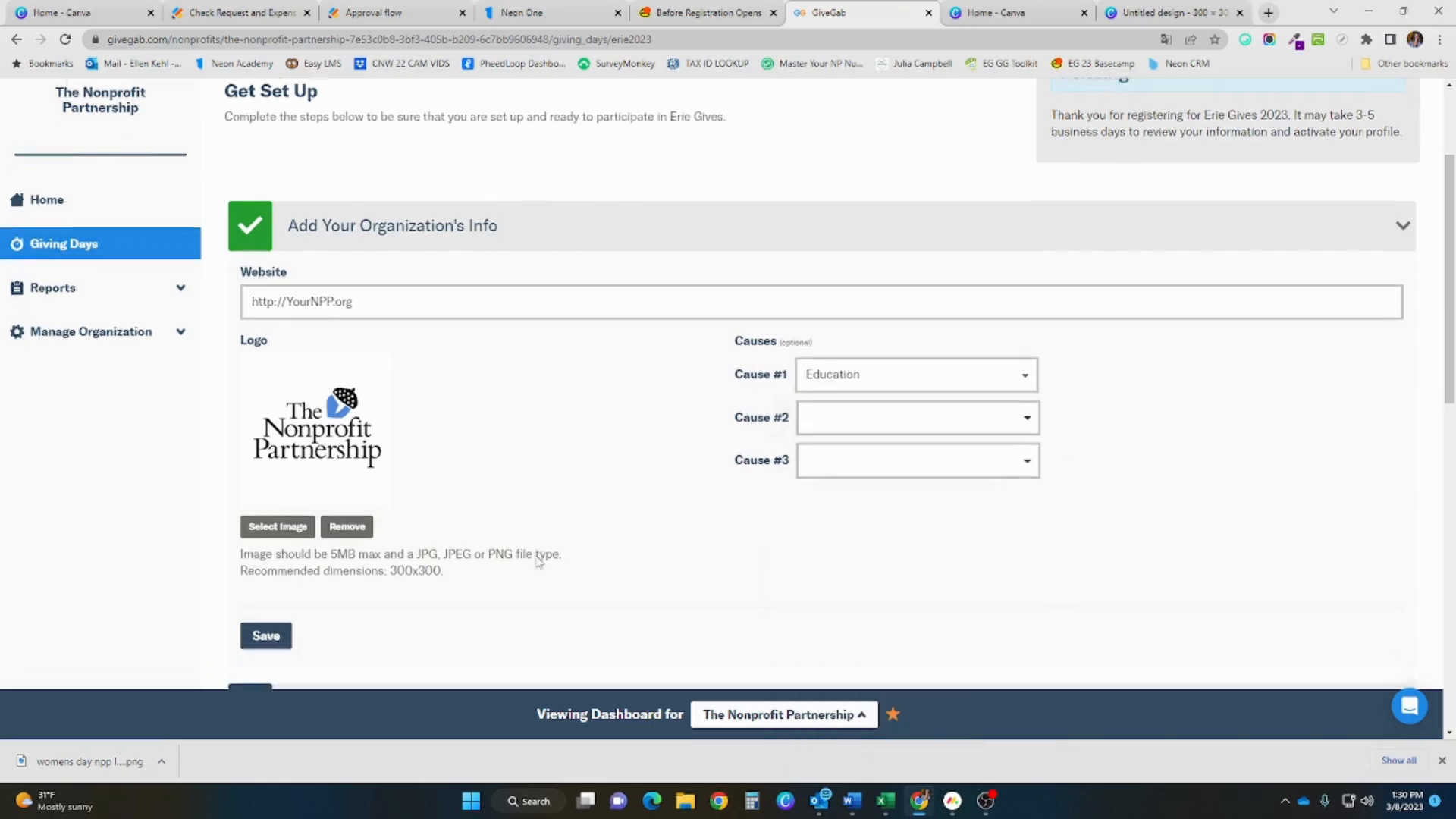
scroll(433, 560, down, 1)
click(266, 578)
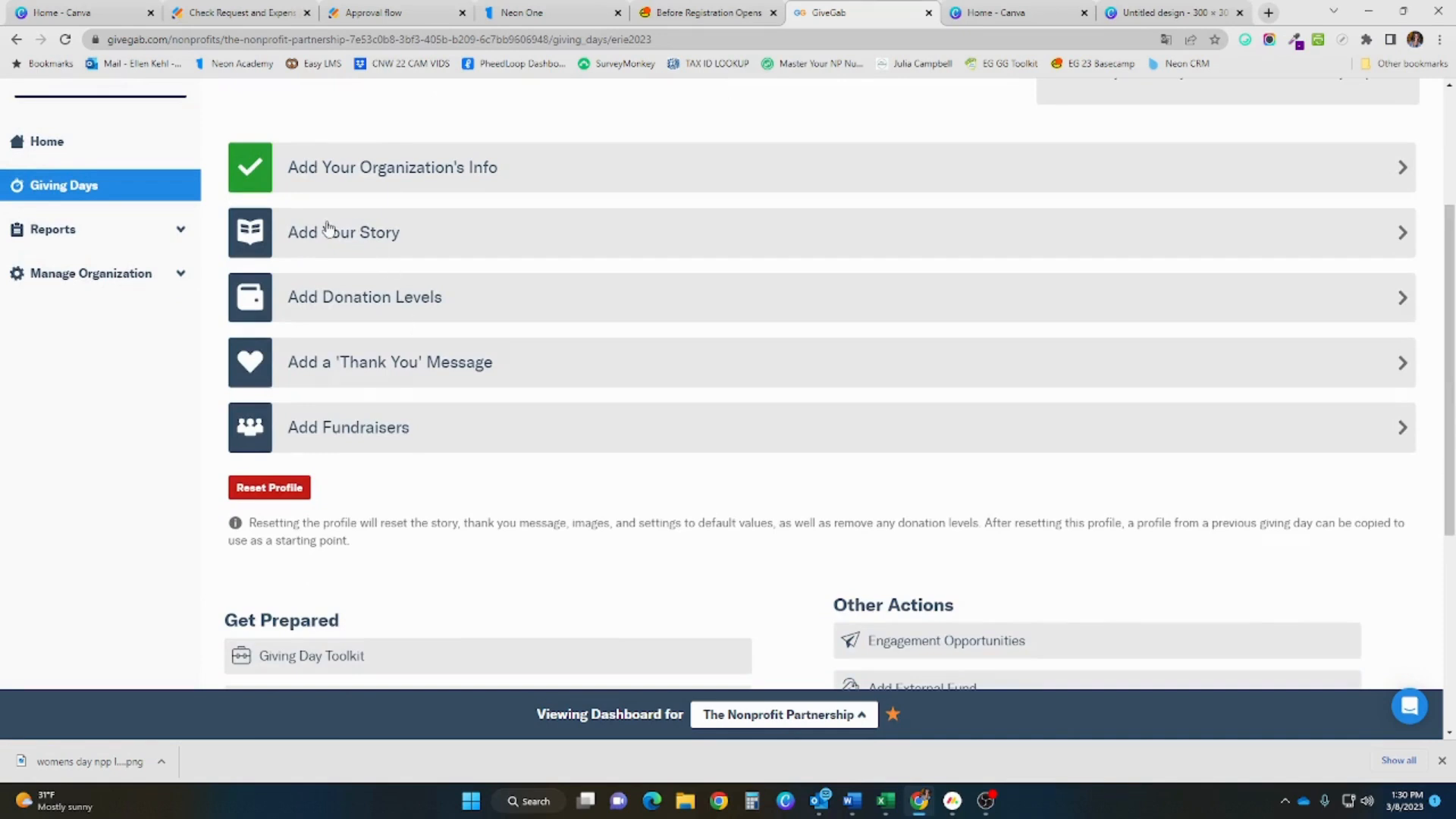
click(328, 232)
scroll(536, 355, down, 1)
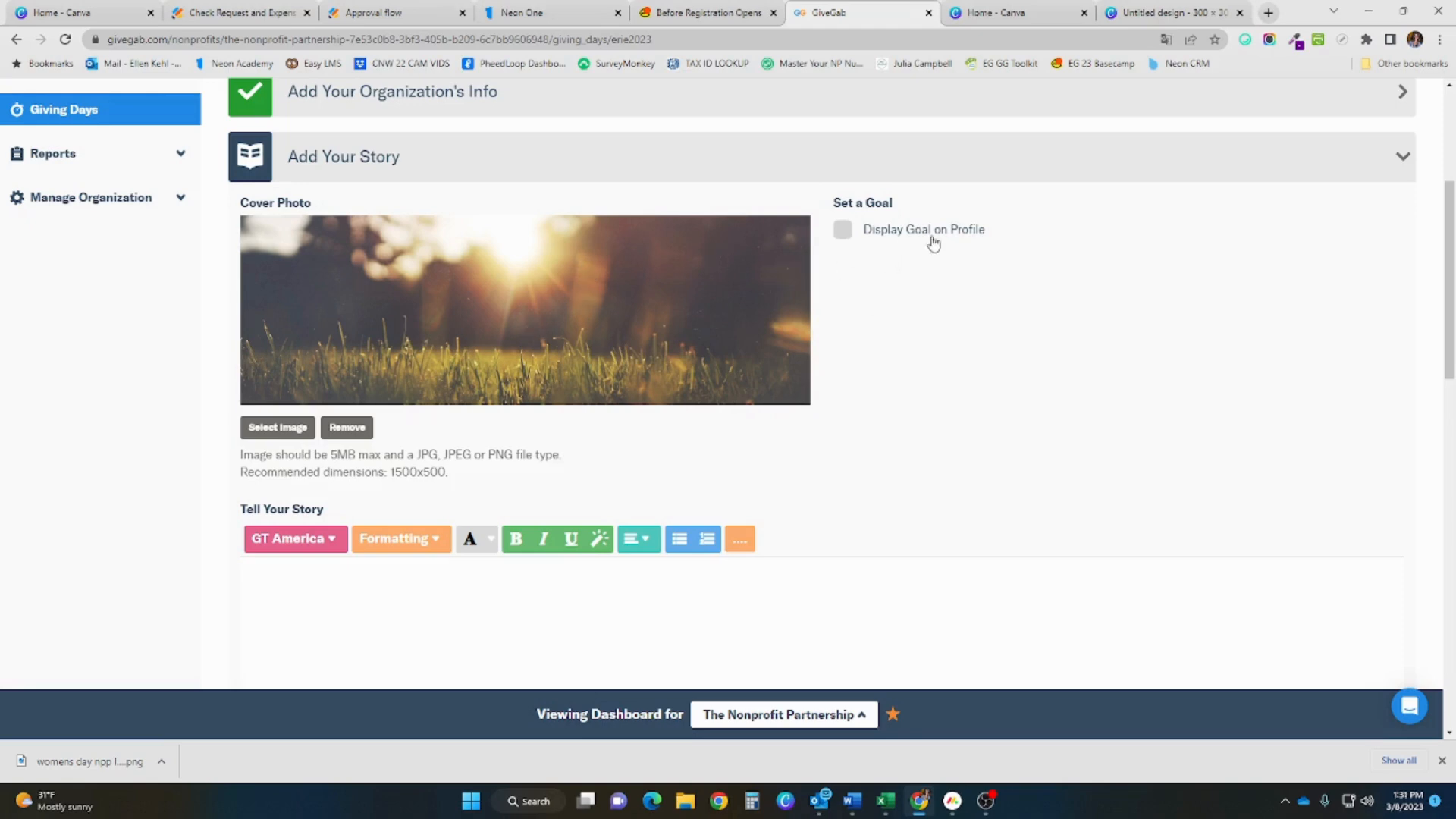
click(853, 231)
click(899, 271)
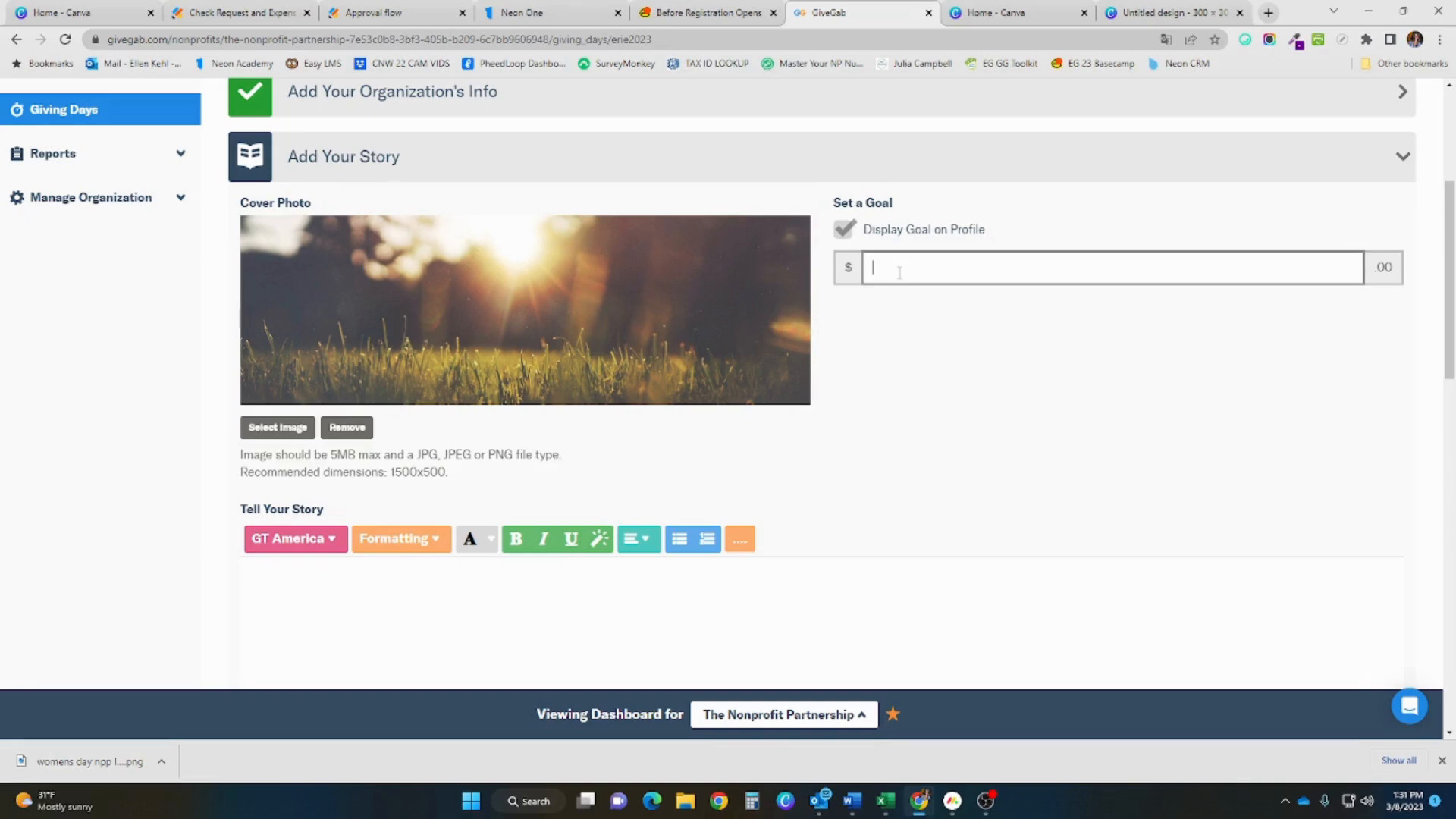
click(844, 229)
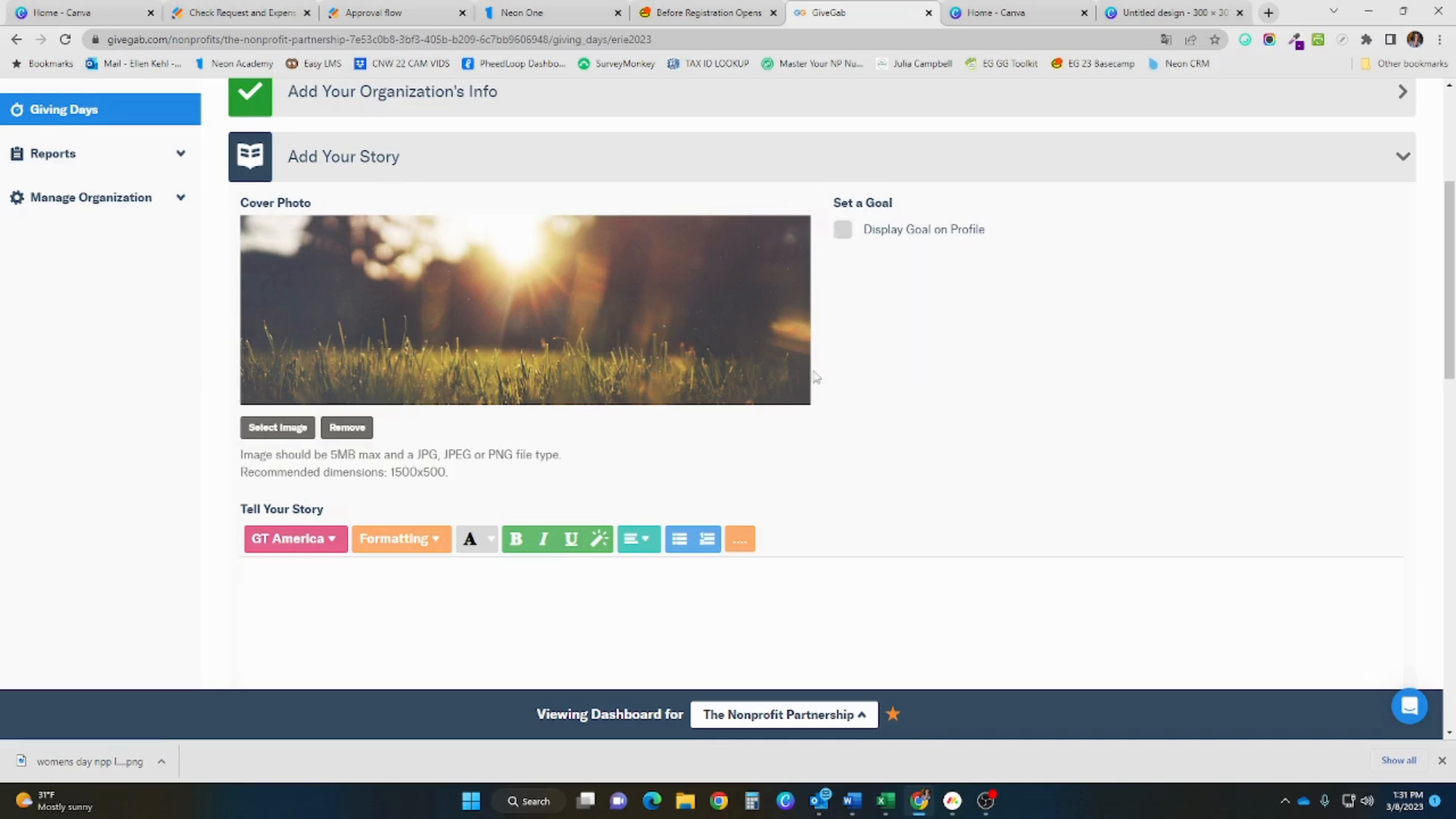
scroll(474, 467, down, 2)
click(370, 478)
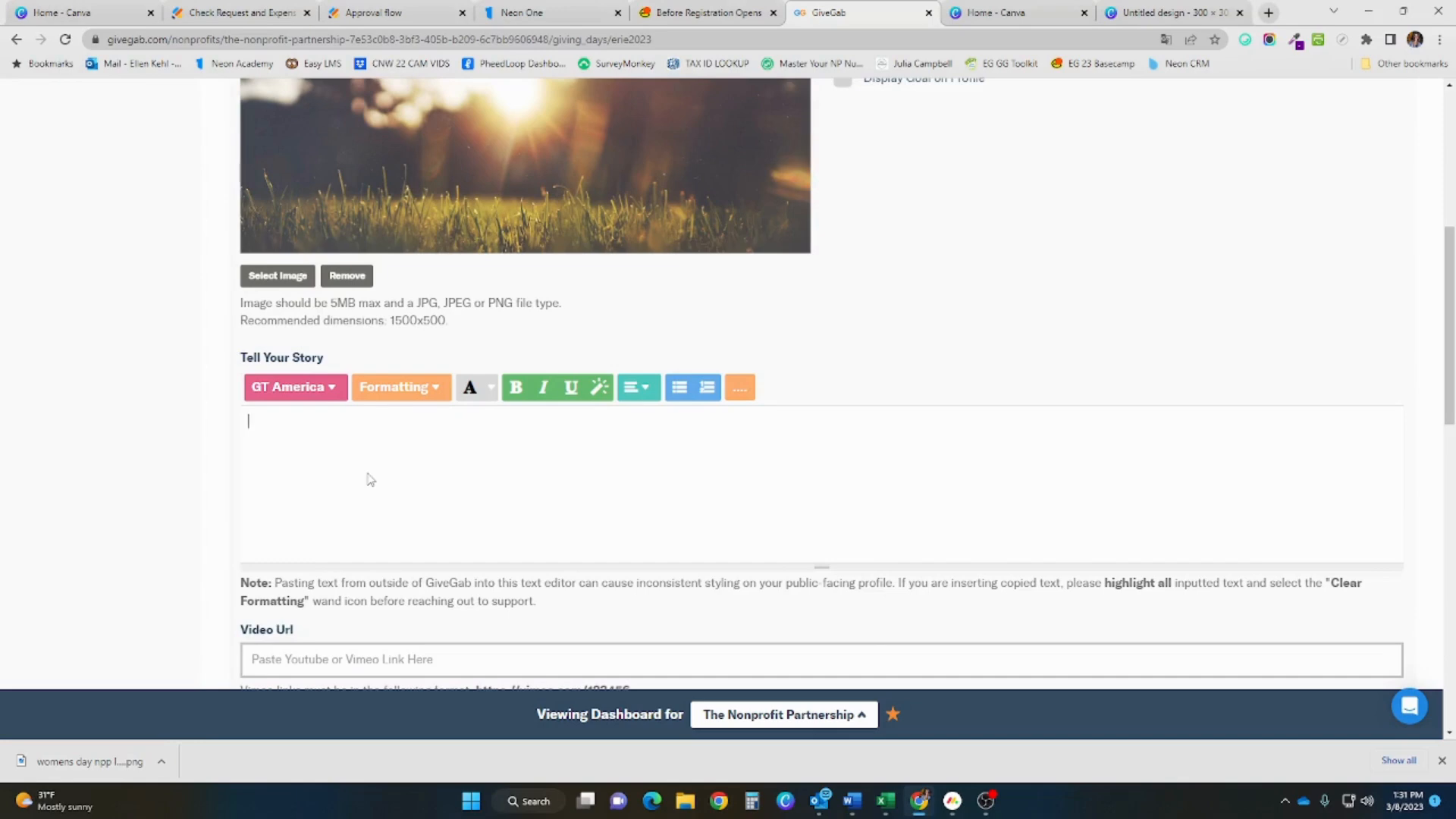
scroll(370, 479, down, 3)
click(357, 438)
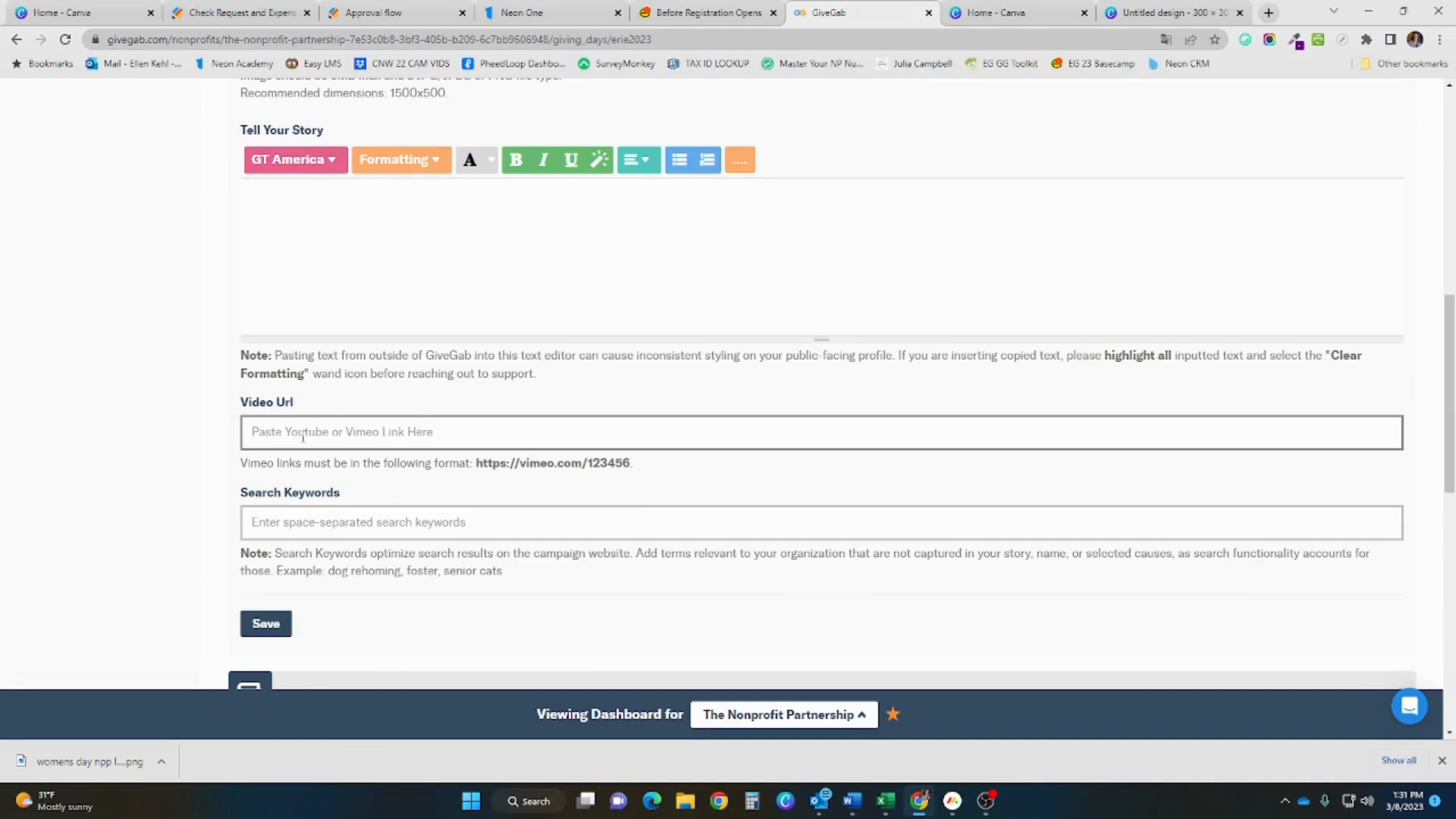
click(264, 520)
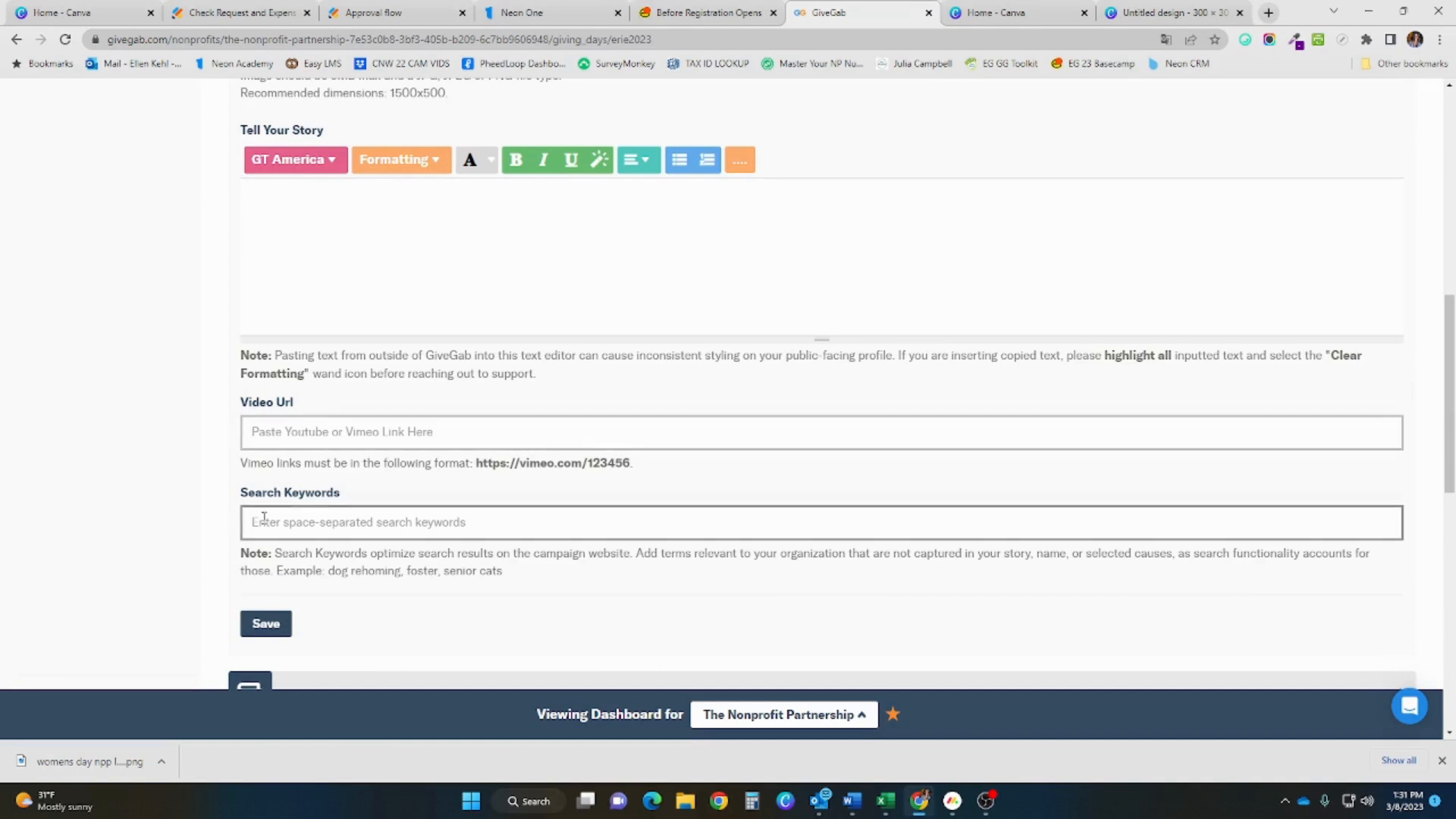
scroll(438, 527, down, 1)
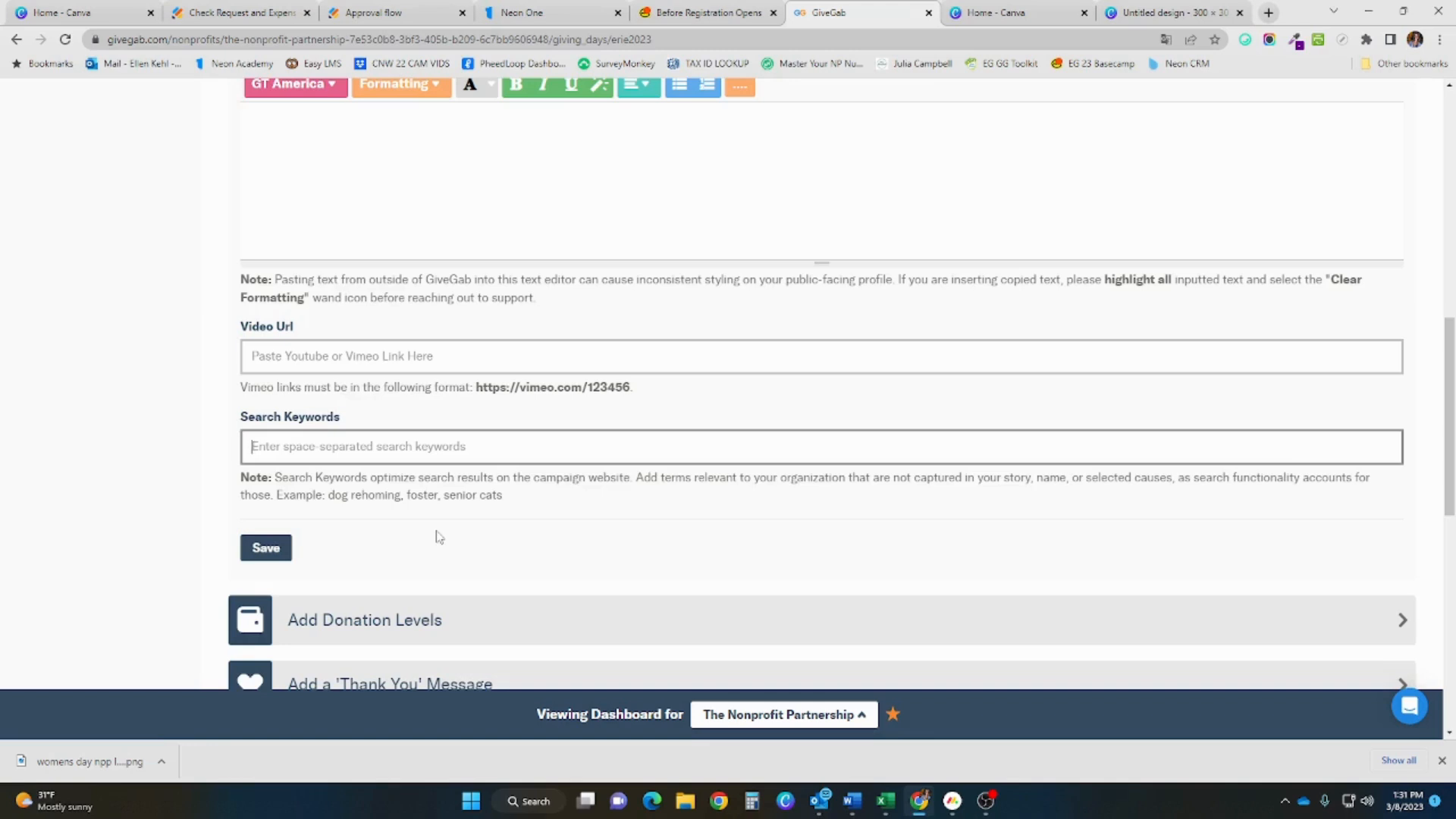
scroll(413, 562, down, 1)
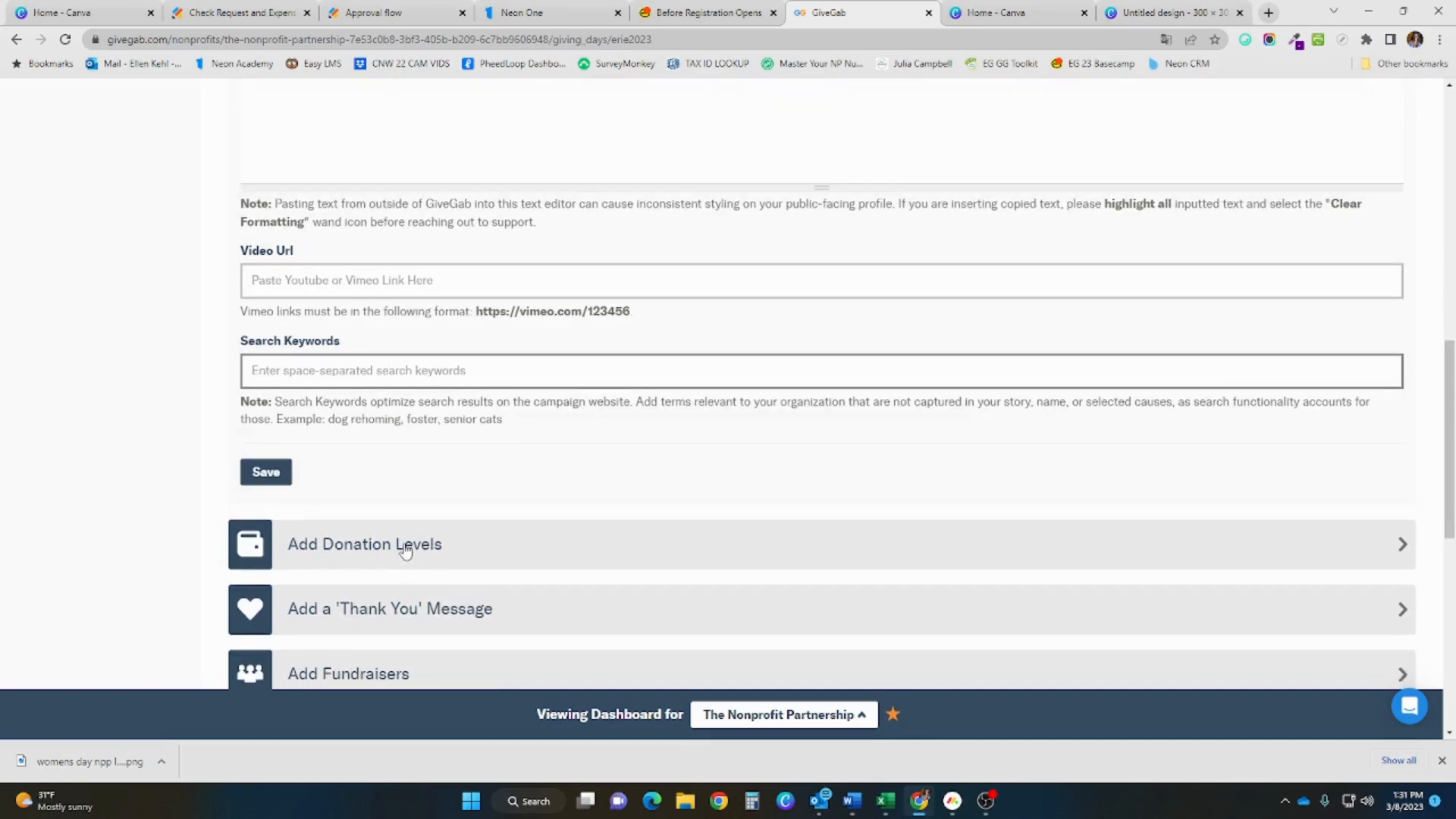
Add and save a $25 donation level described as '$25.00 will feed 5 homeless veterans.'
click(405, 551)
scroll(406, 553, down, 2)
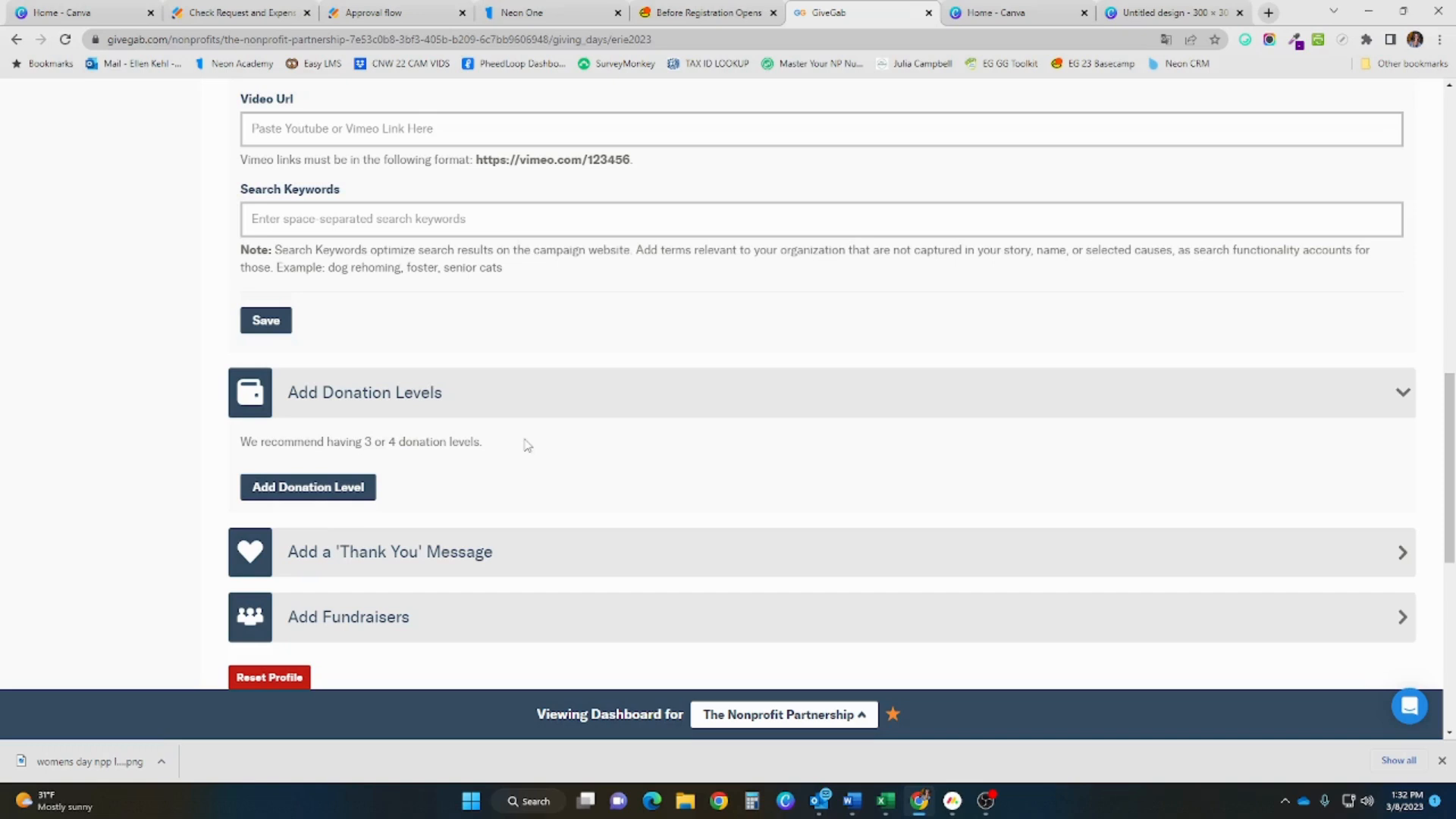
click(367, 487)
double_click(371, 498)
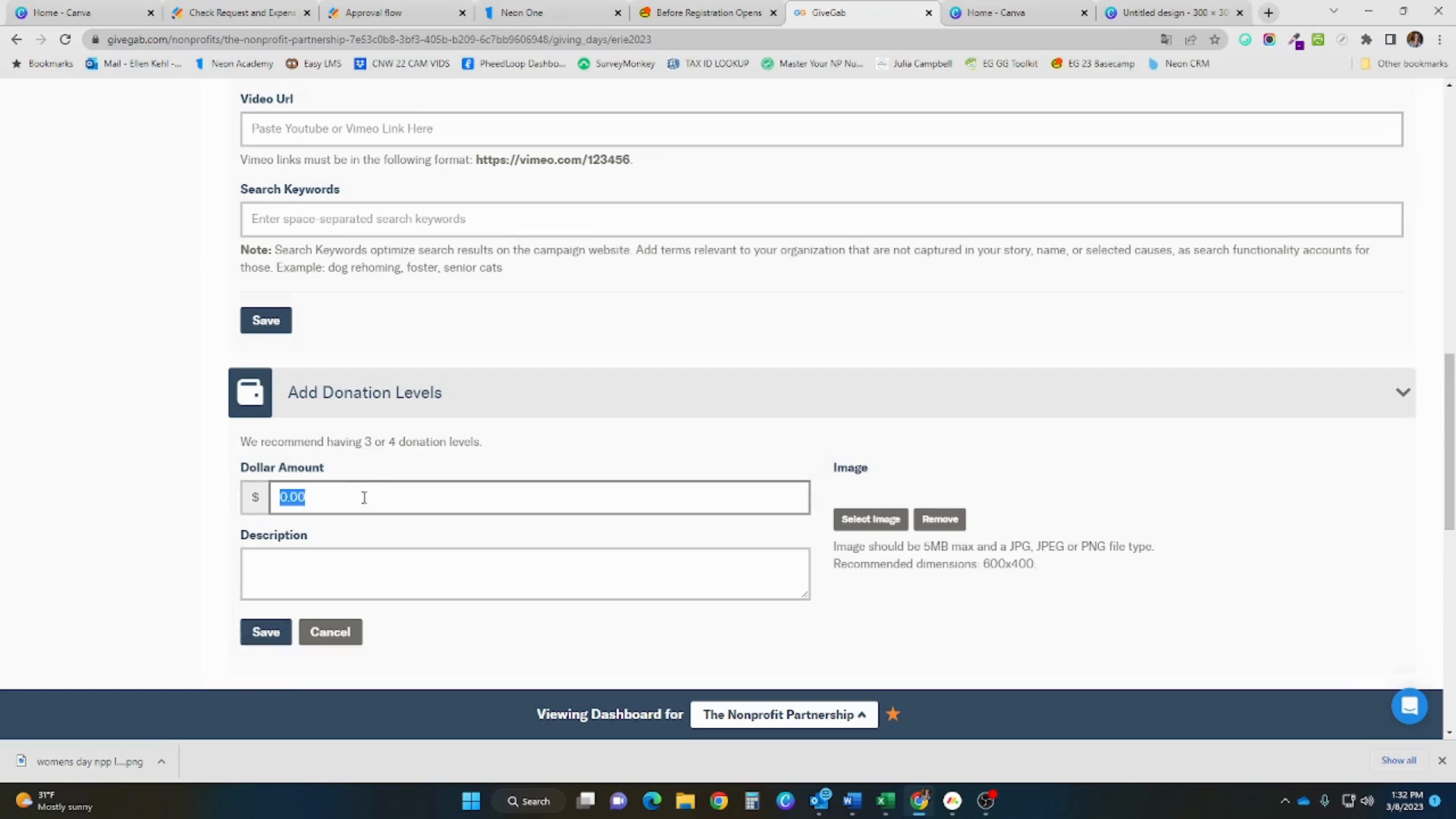
text(25)
click(366, 558)
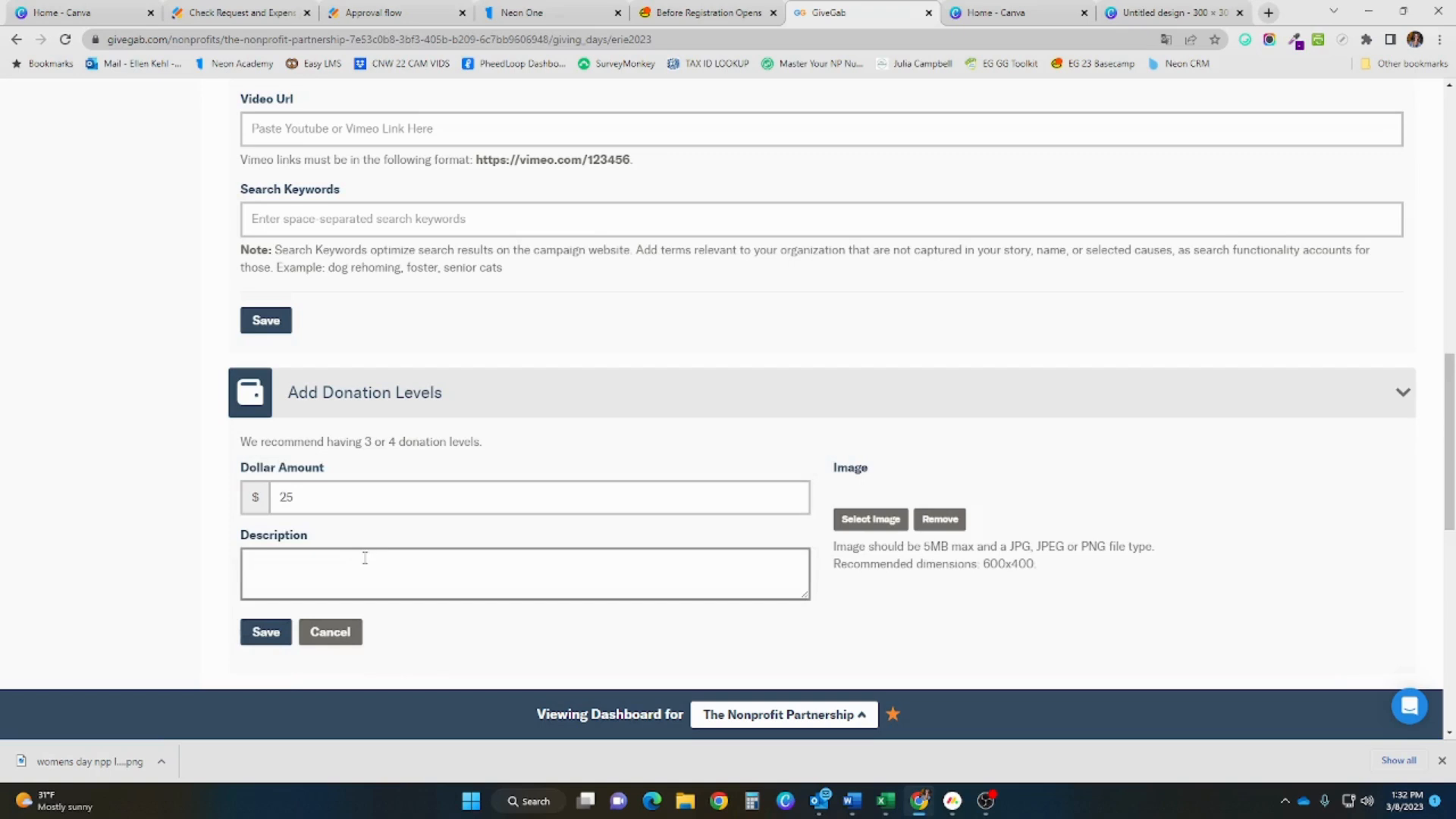
text($25.00 will feed 5 homeless veterans.)
triple_click(864, 570)
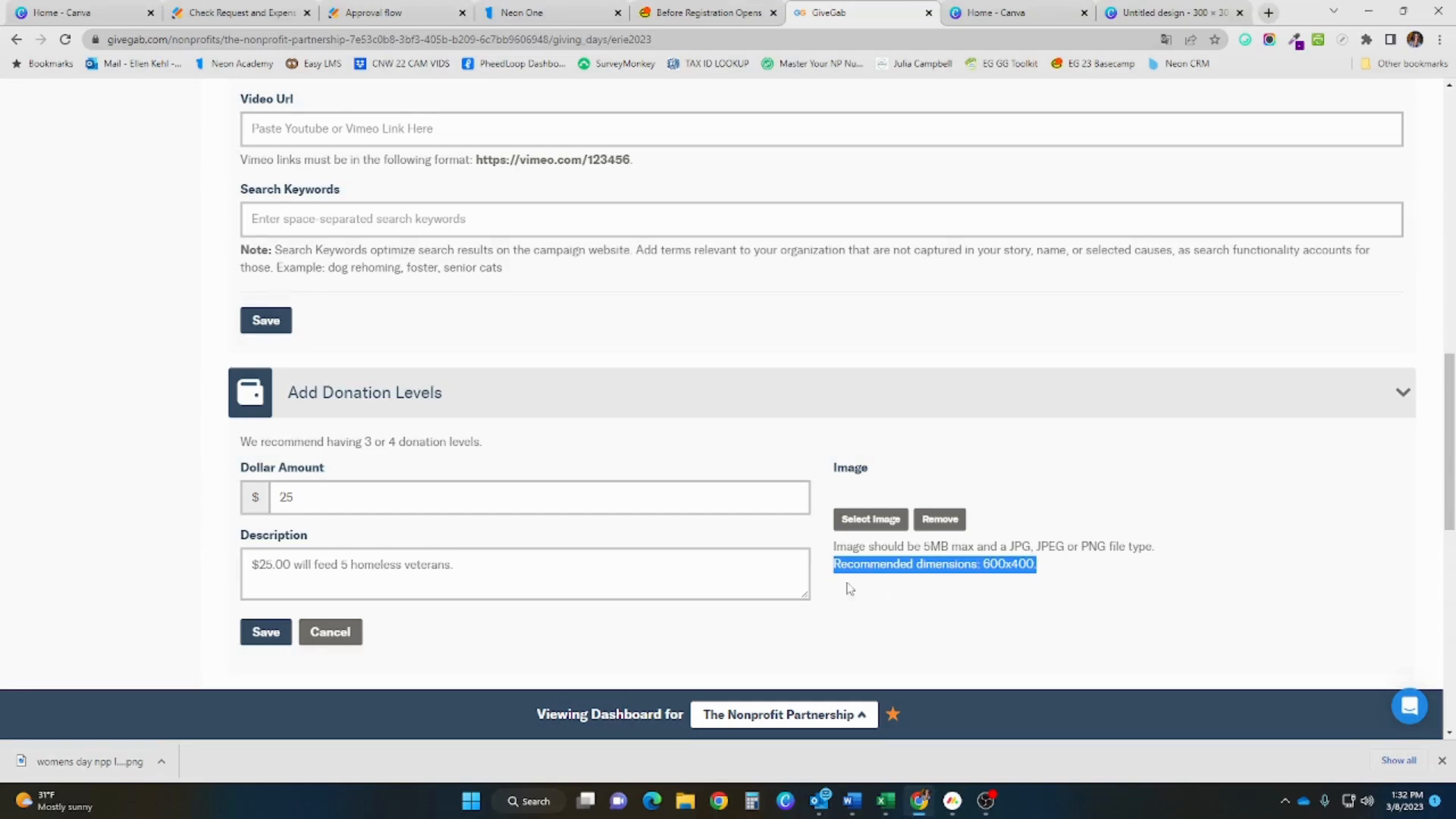
click(266, 632)
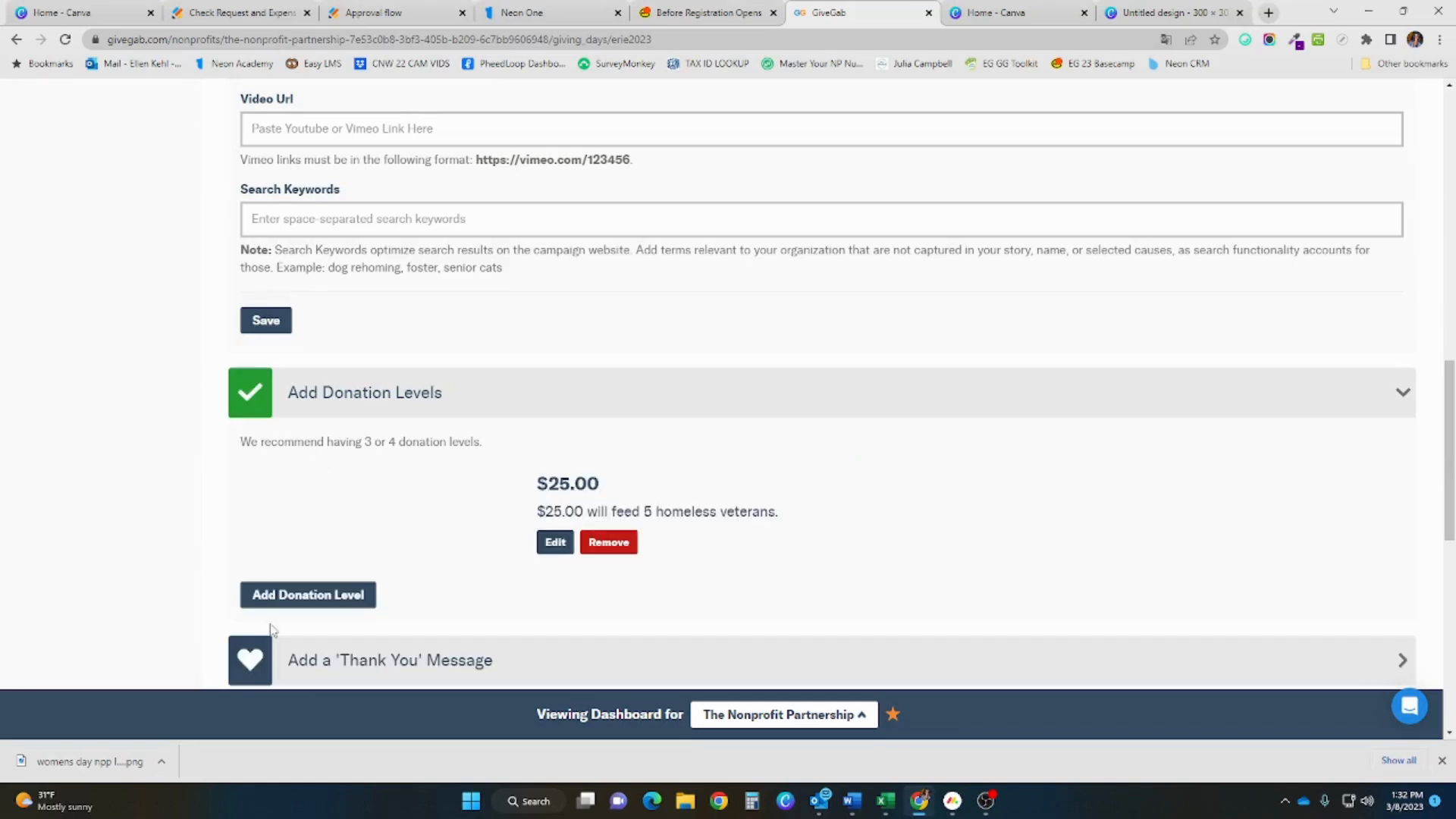
scroll(273, 614, down, 2)
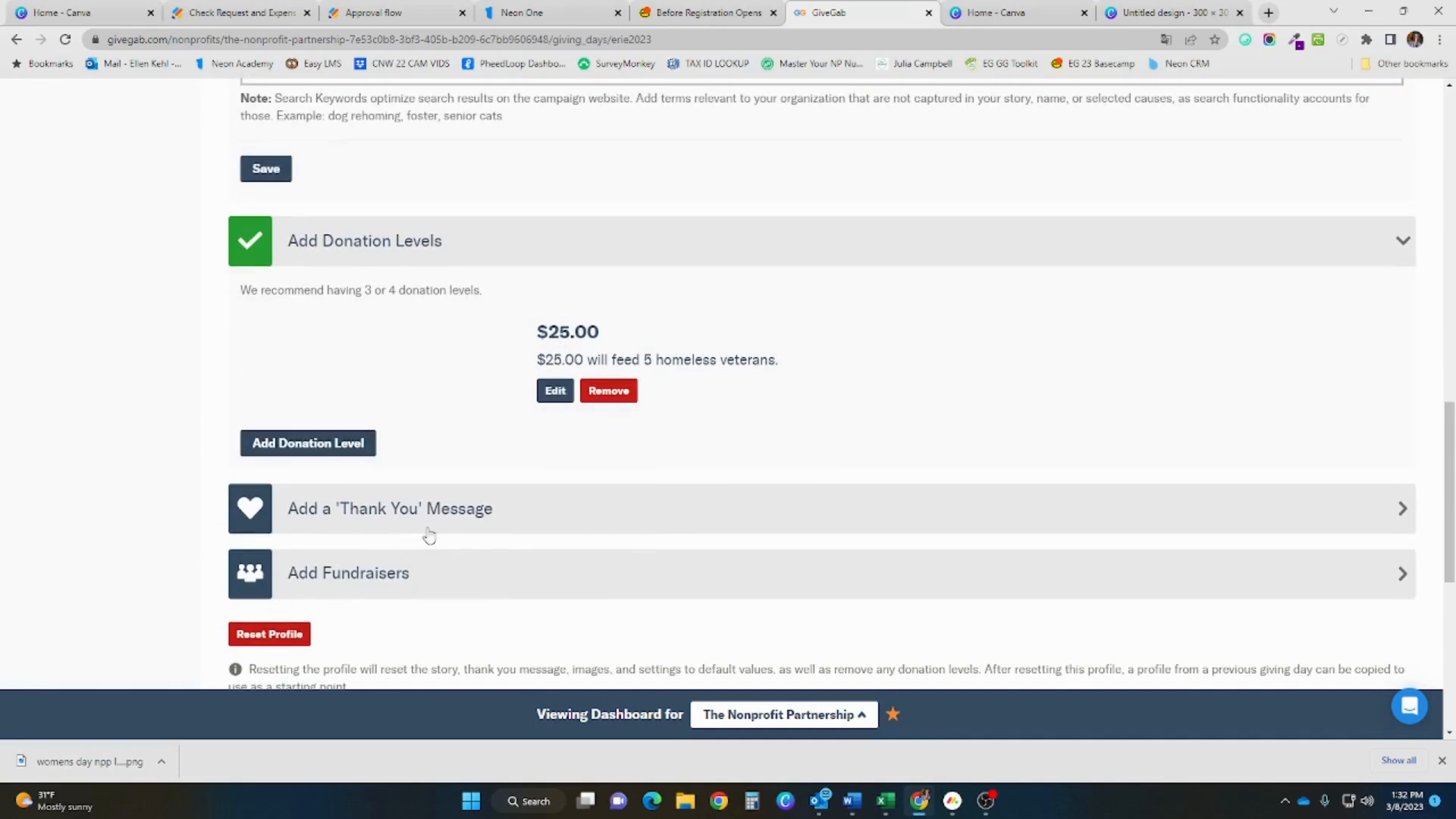
click(427, 529)
scroll(414, 561, down, 2)
click(385, 504)
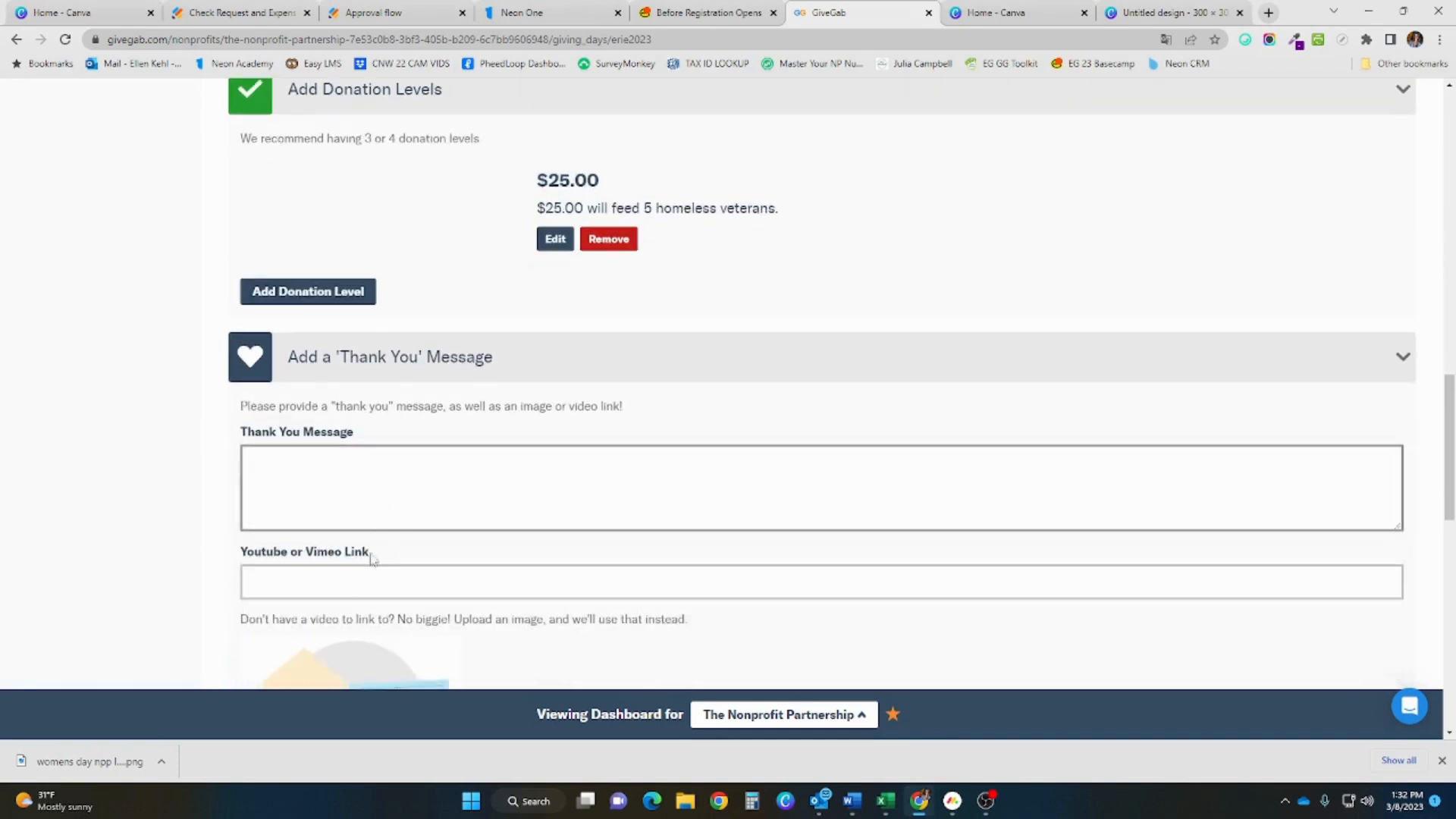
click(359, 586)
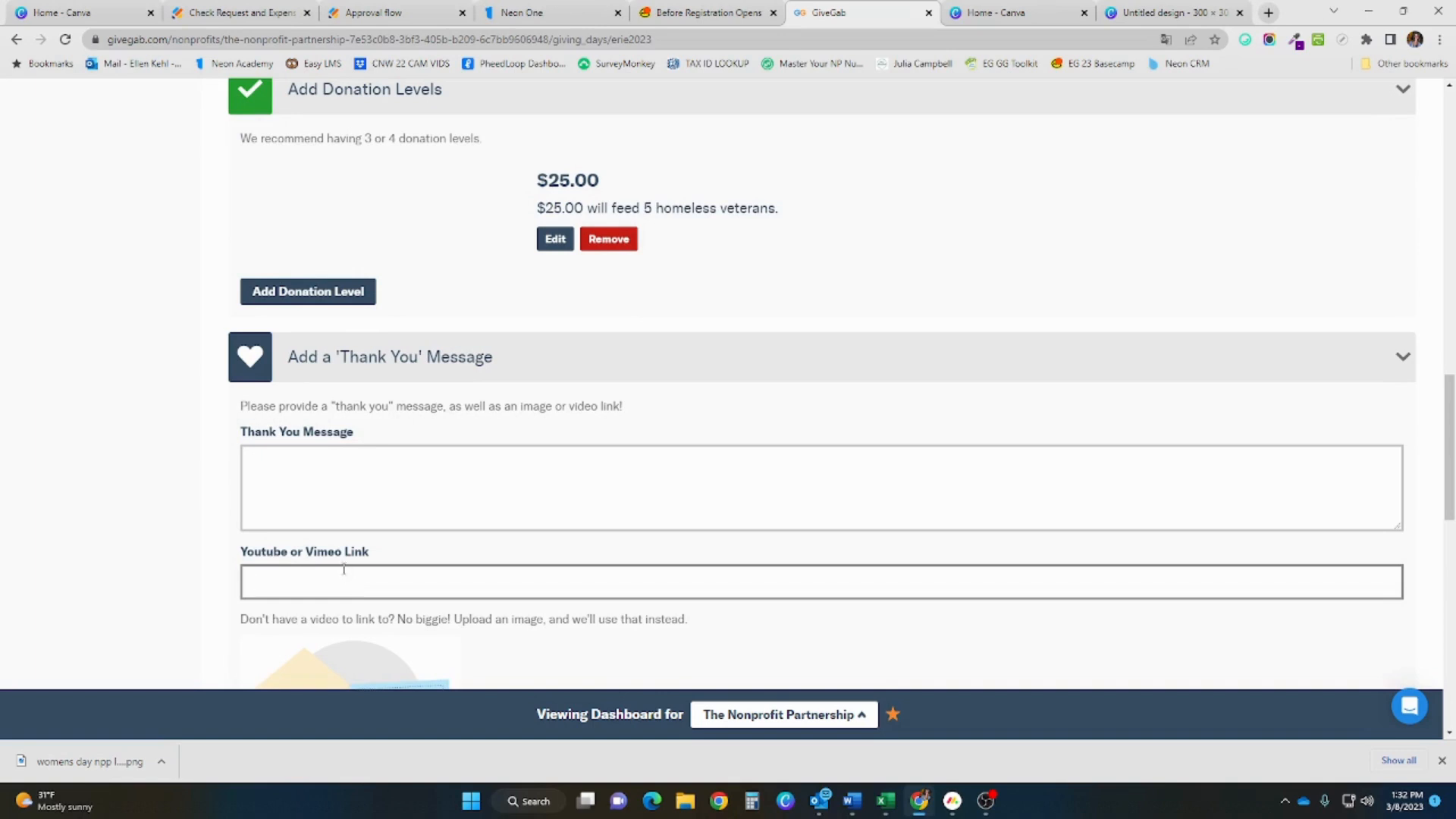
scroll(344, 569, down, 2)
scroll(311, 590, down, 1)
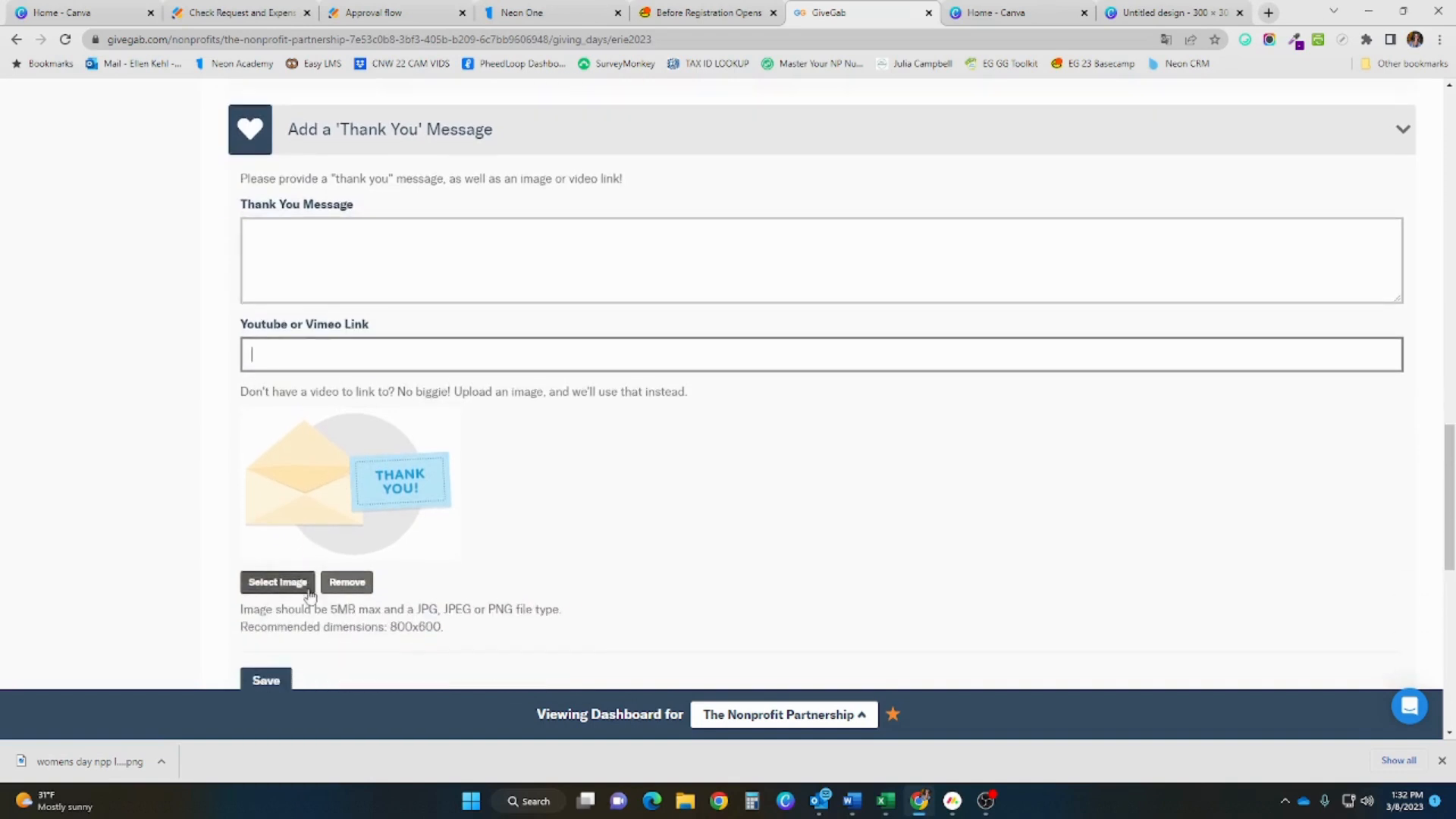
scroll(309, 592, down, 2)
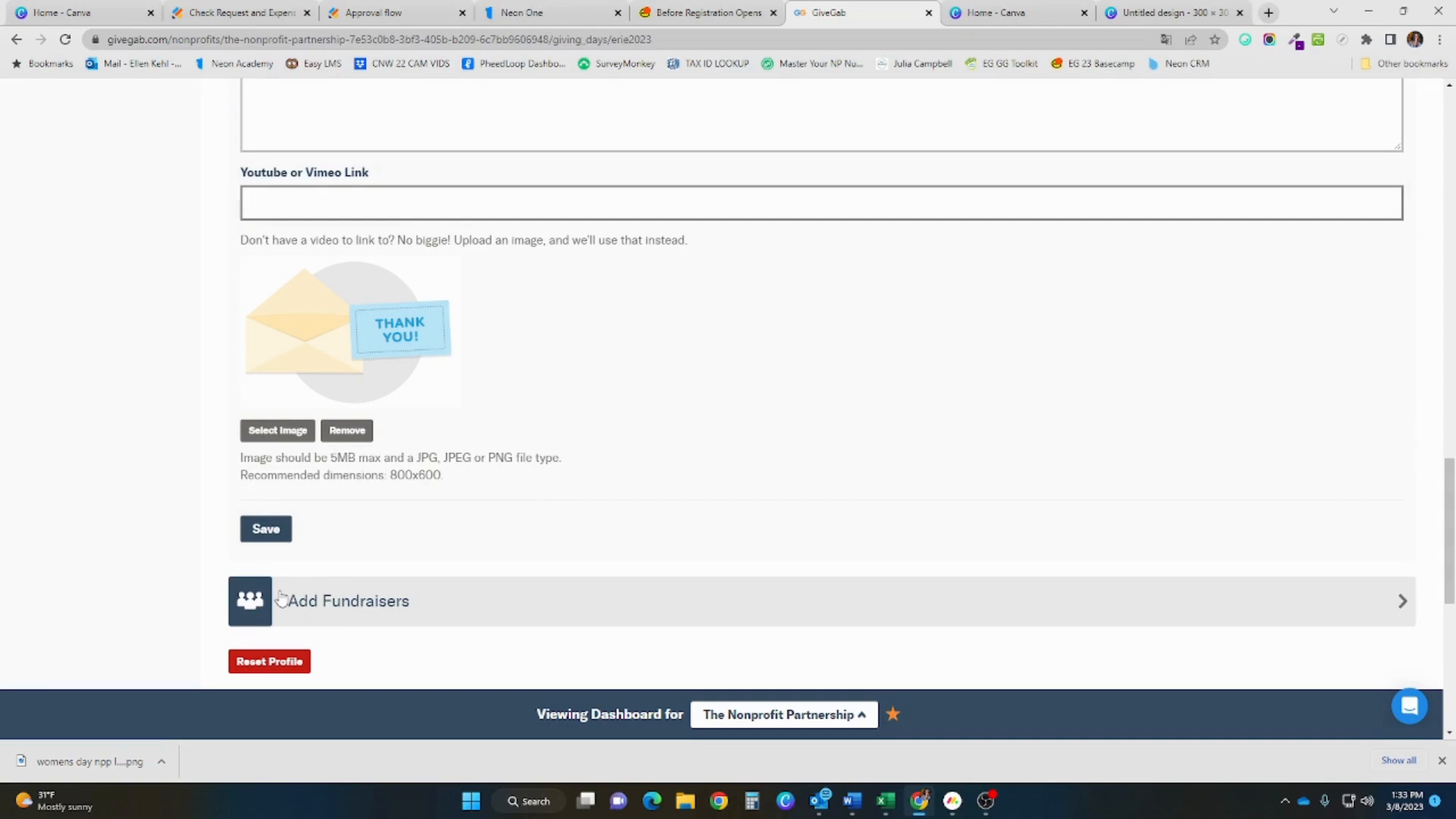
click(402, 537)
scroll(403, 536, down, 2)
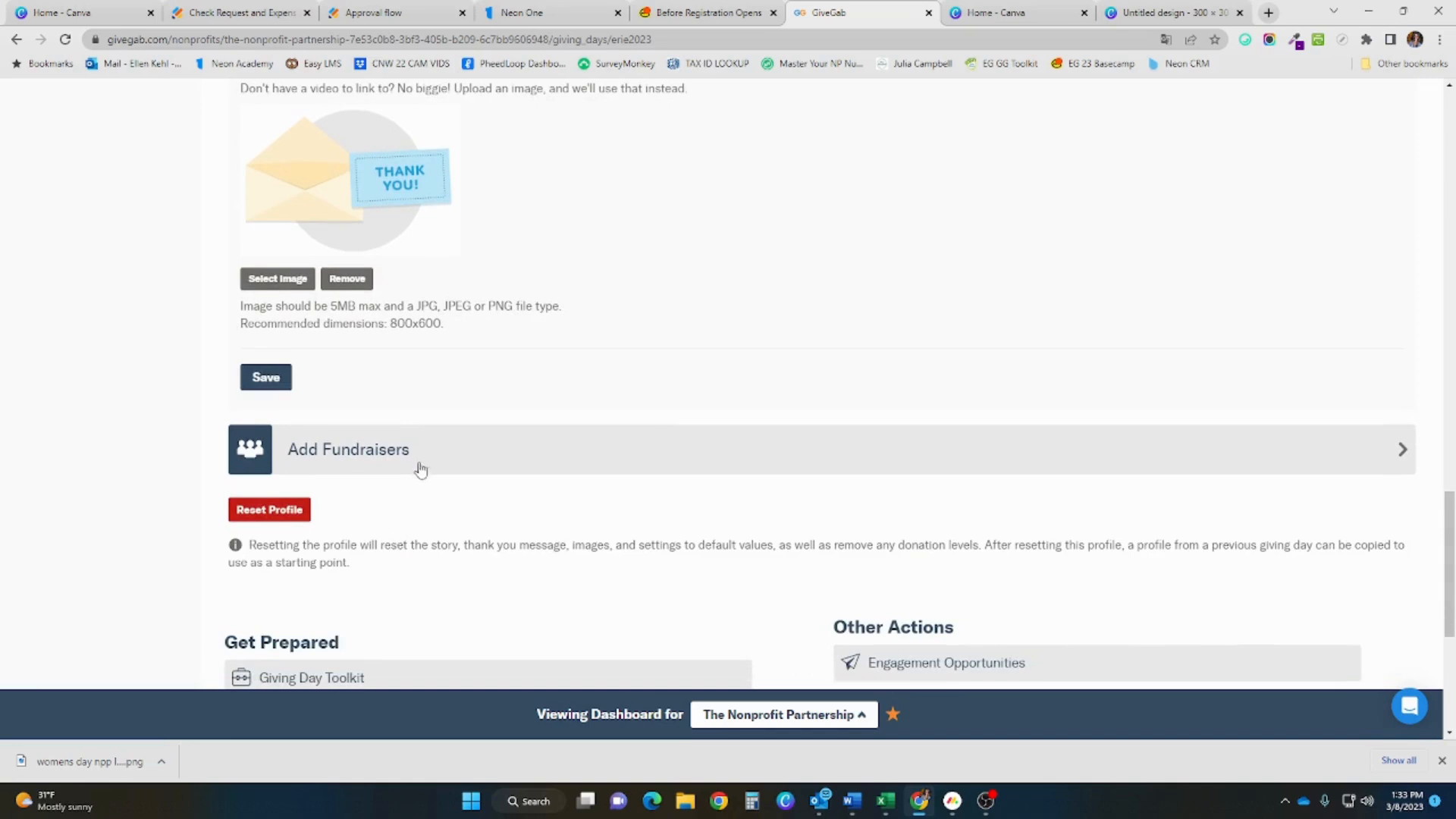
scroll(423, 469, down, 2)
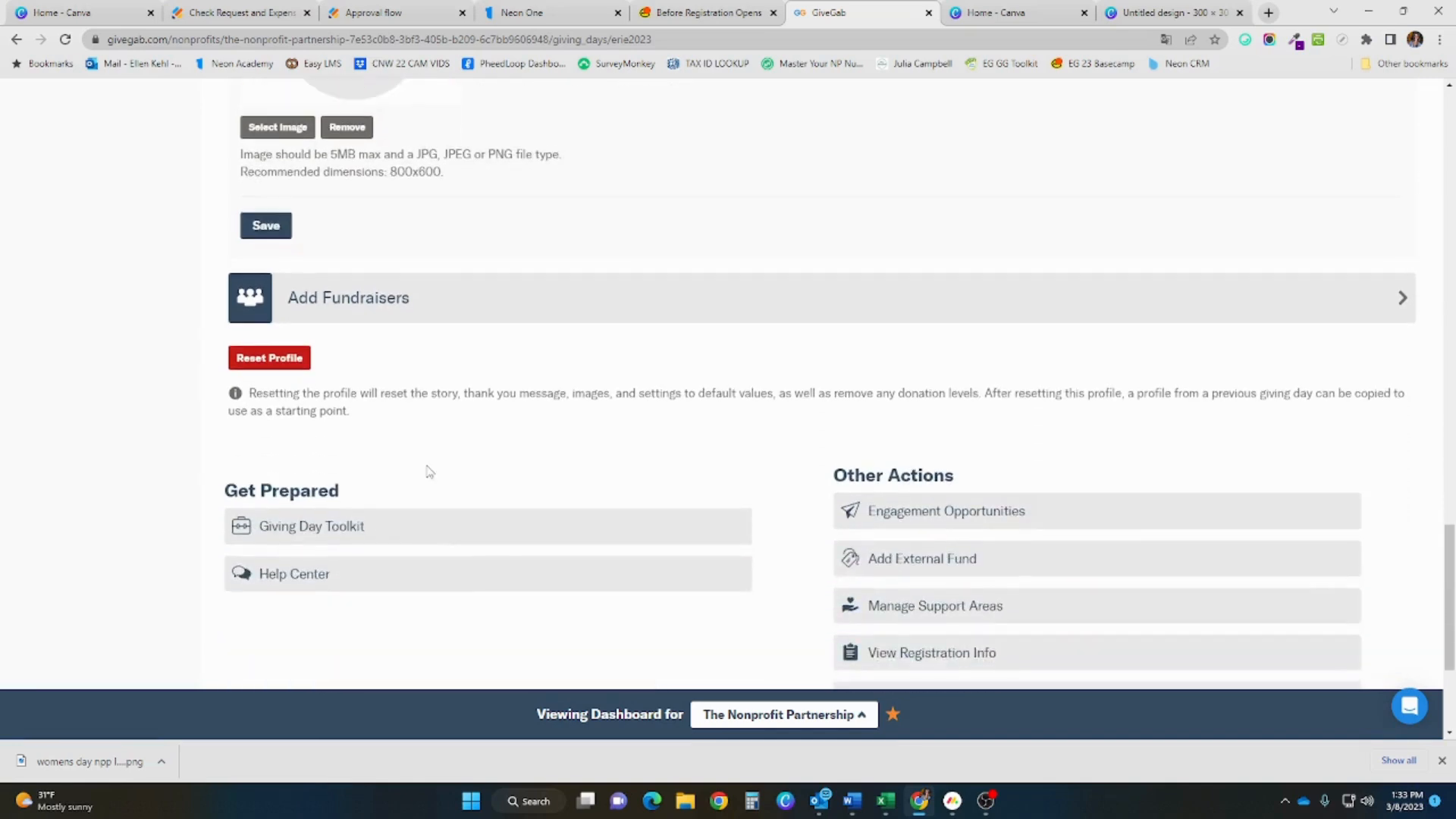
scroll(429, 471, down, 2)
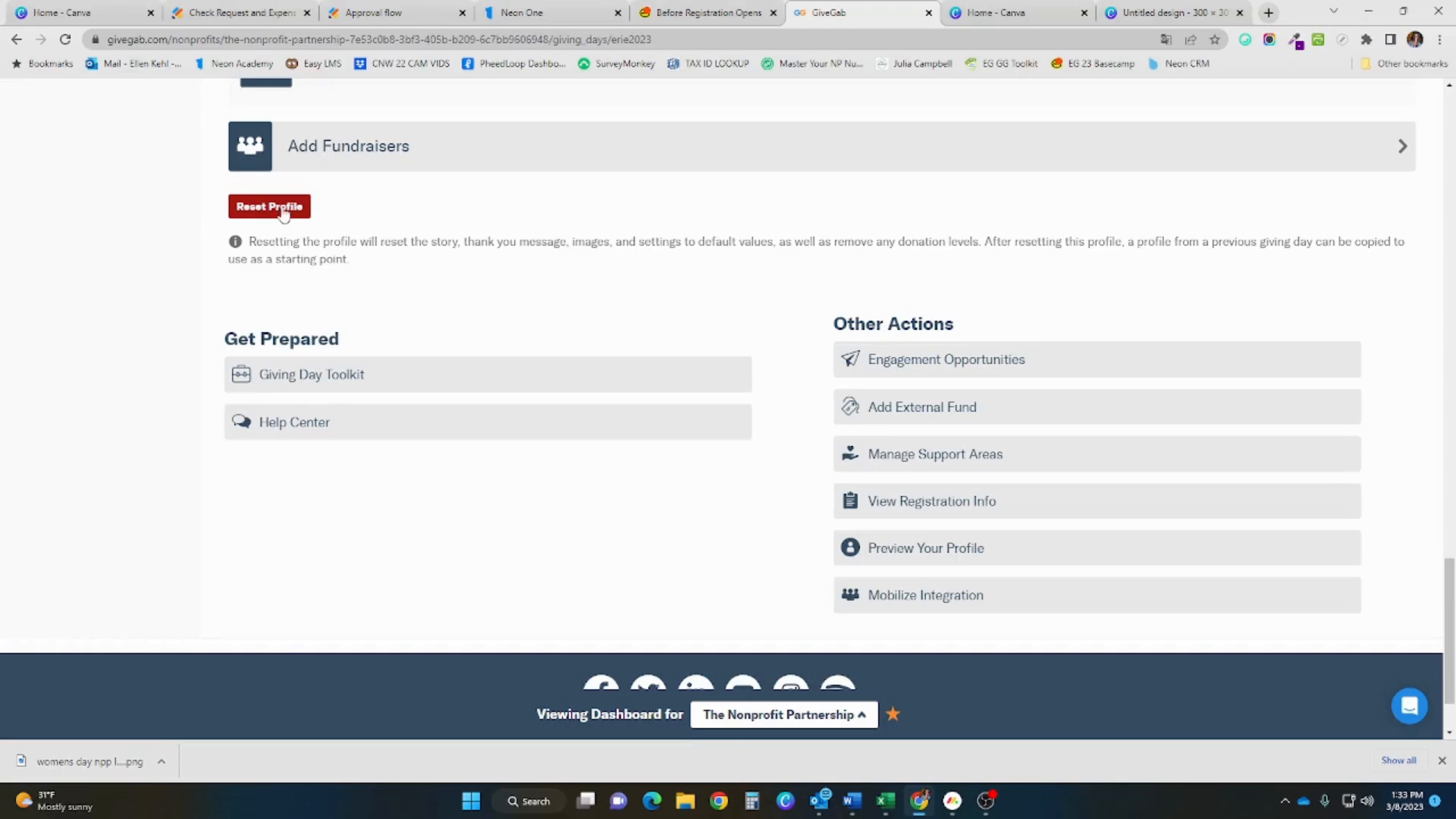
scroll(280, 216, up, 3)
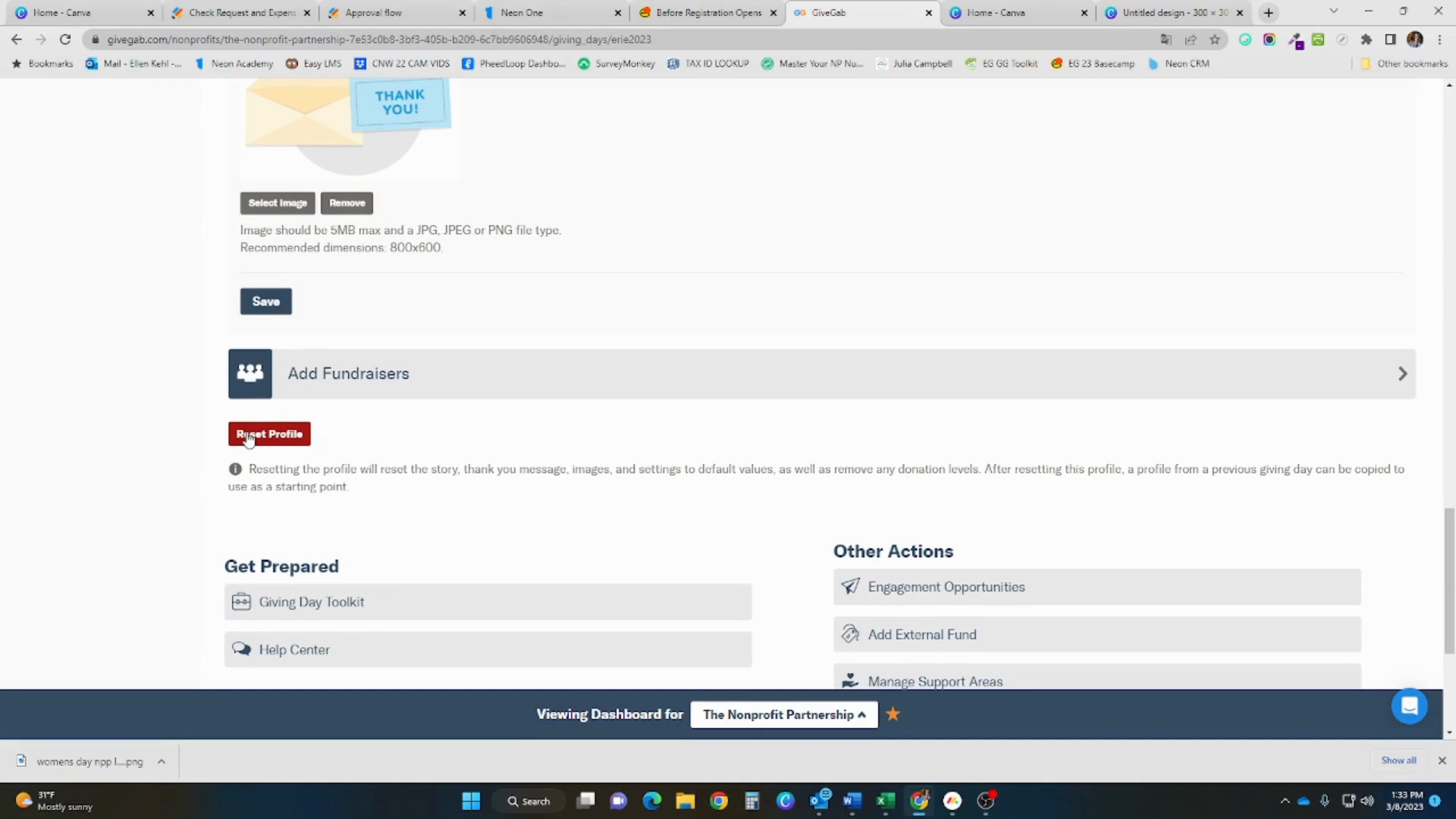
scroll(248, 438, down, 3)
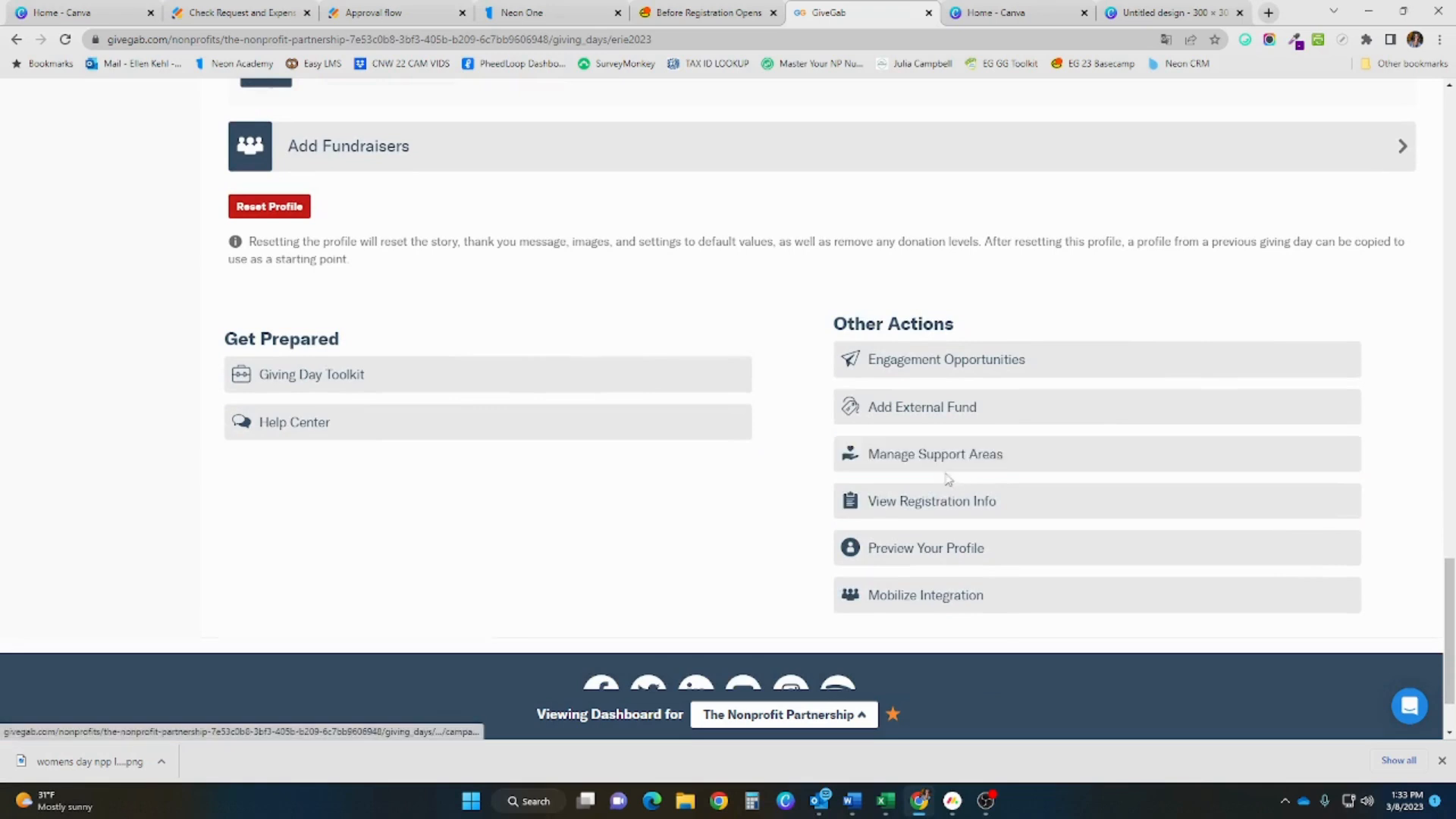
click(941, 554)
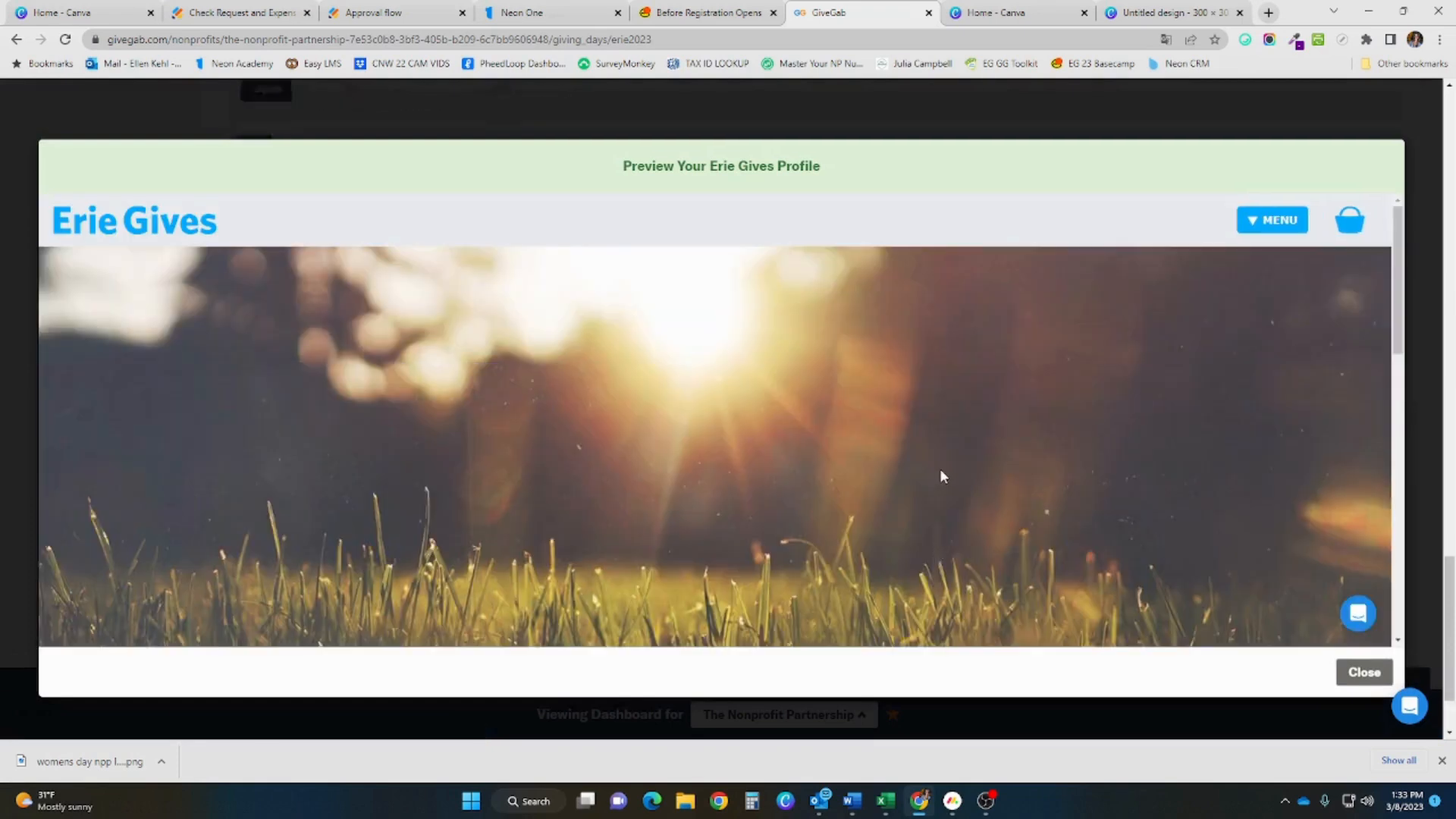
scroll(926, 488, down, 6)
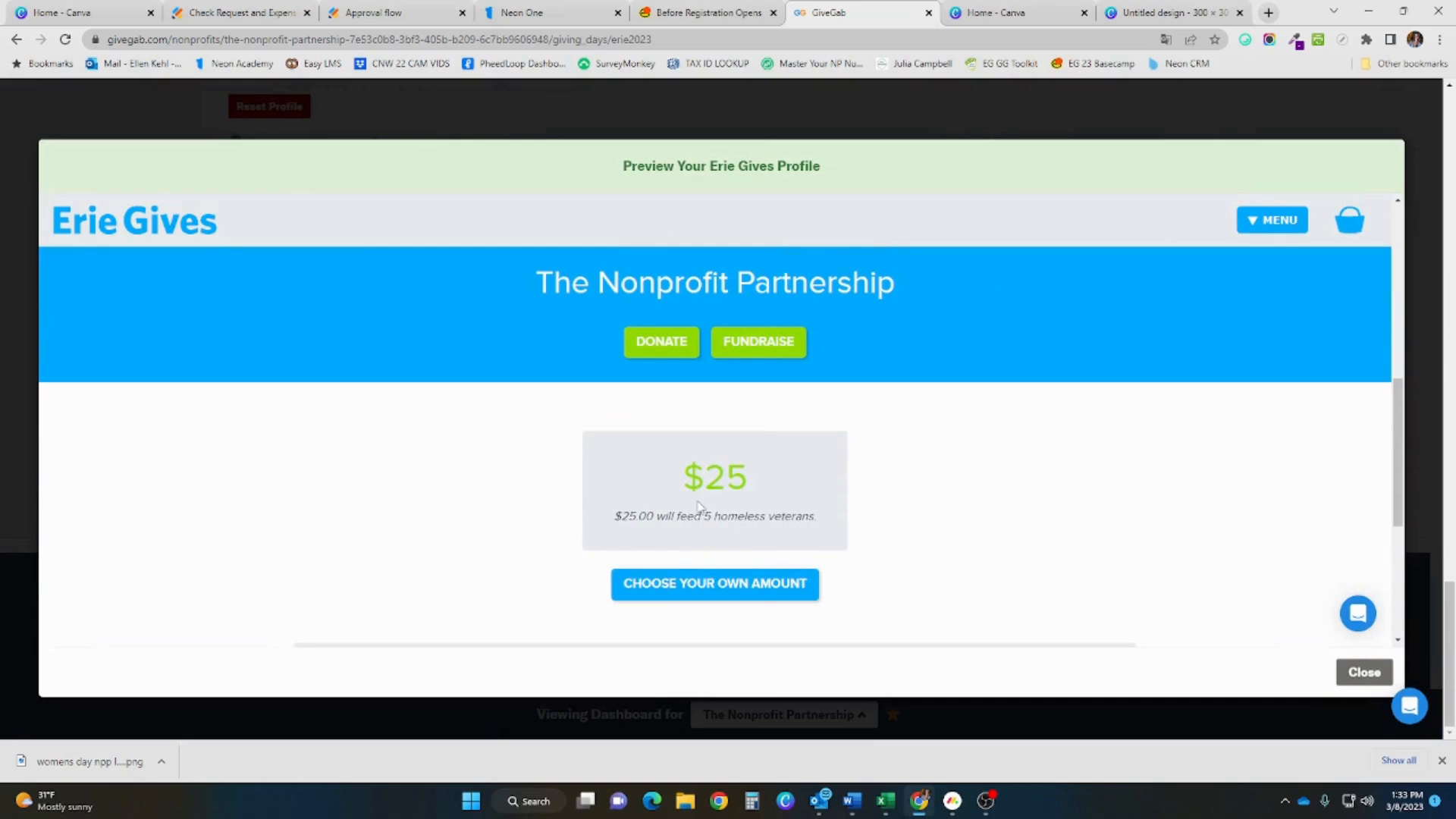
scroll(707, 494, up, 8)
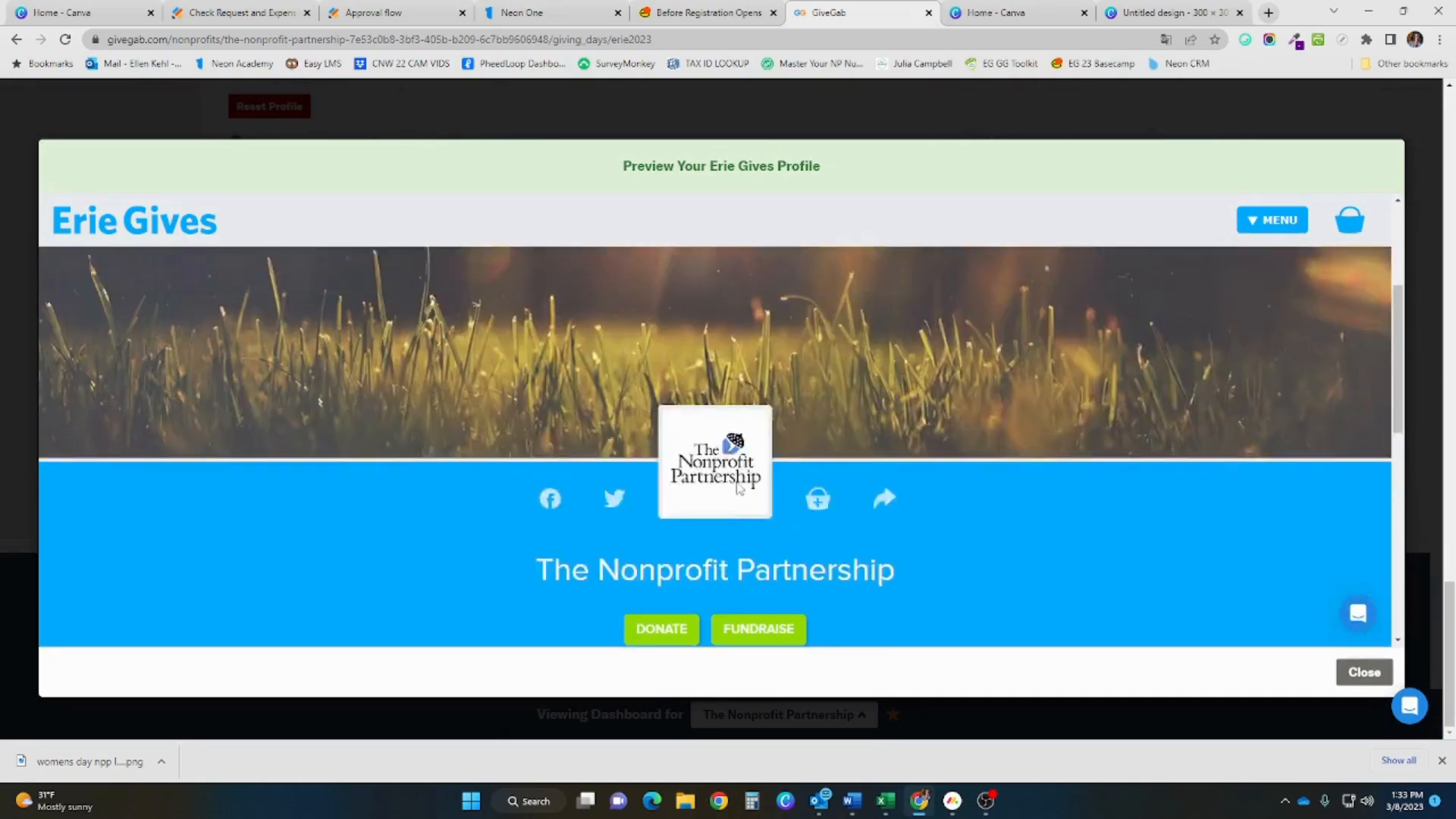
click(1365, 672)
scroll(1049, 581, down, 1)
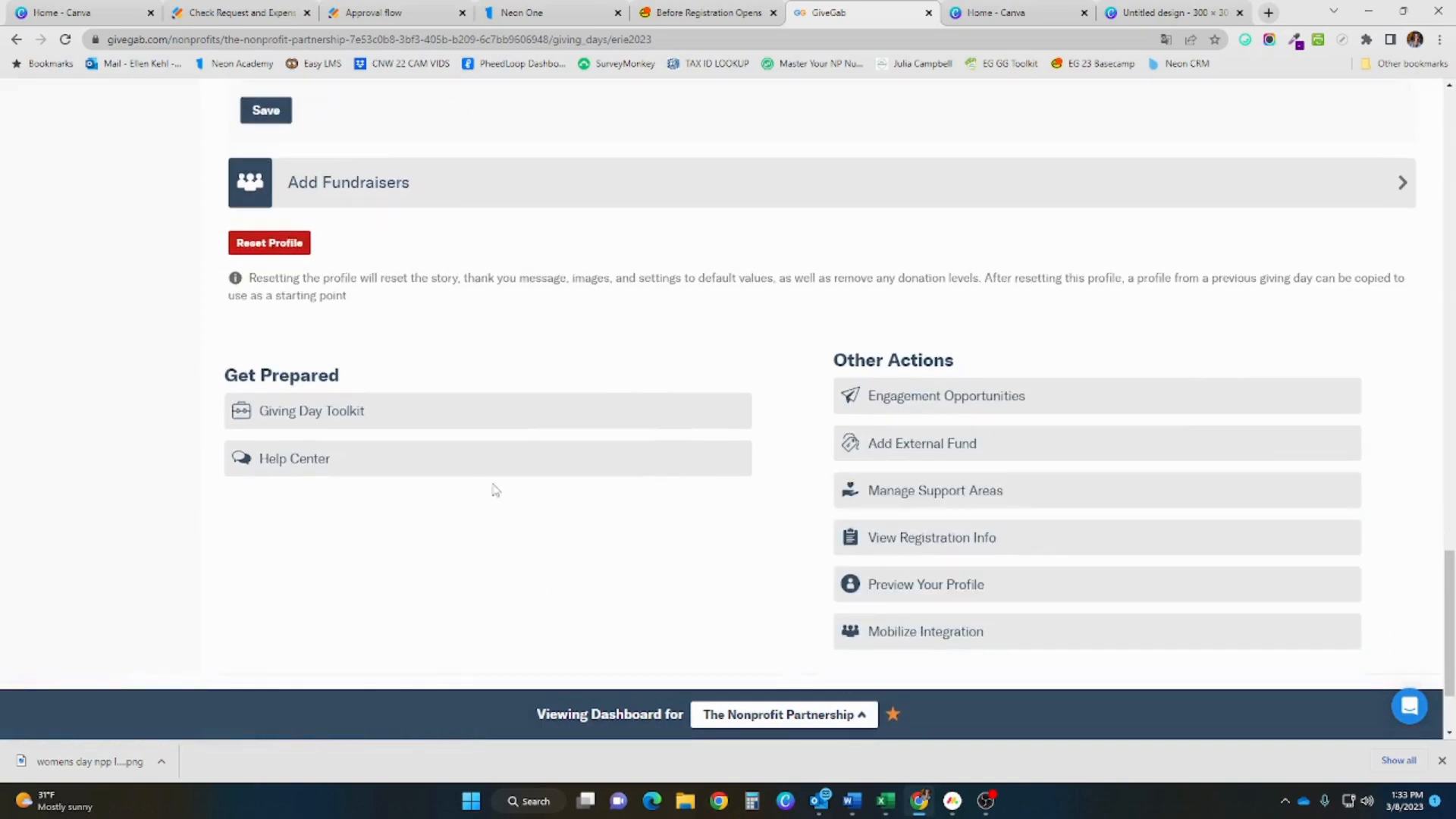
Delete the Celebrate Nonprofits Week engagement opportunity and confirm the removal
click(901, 401)
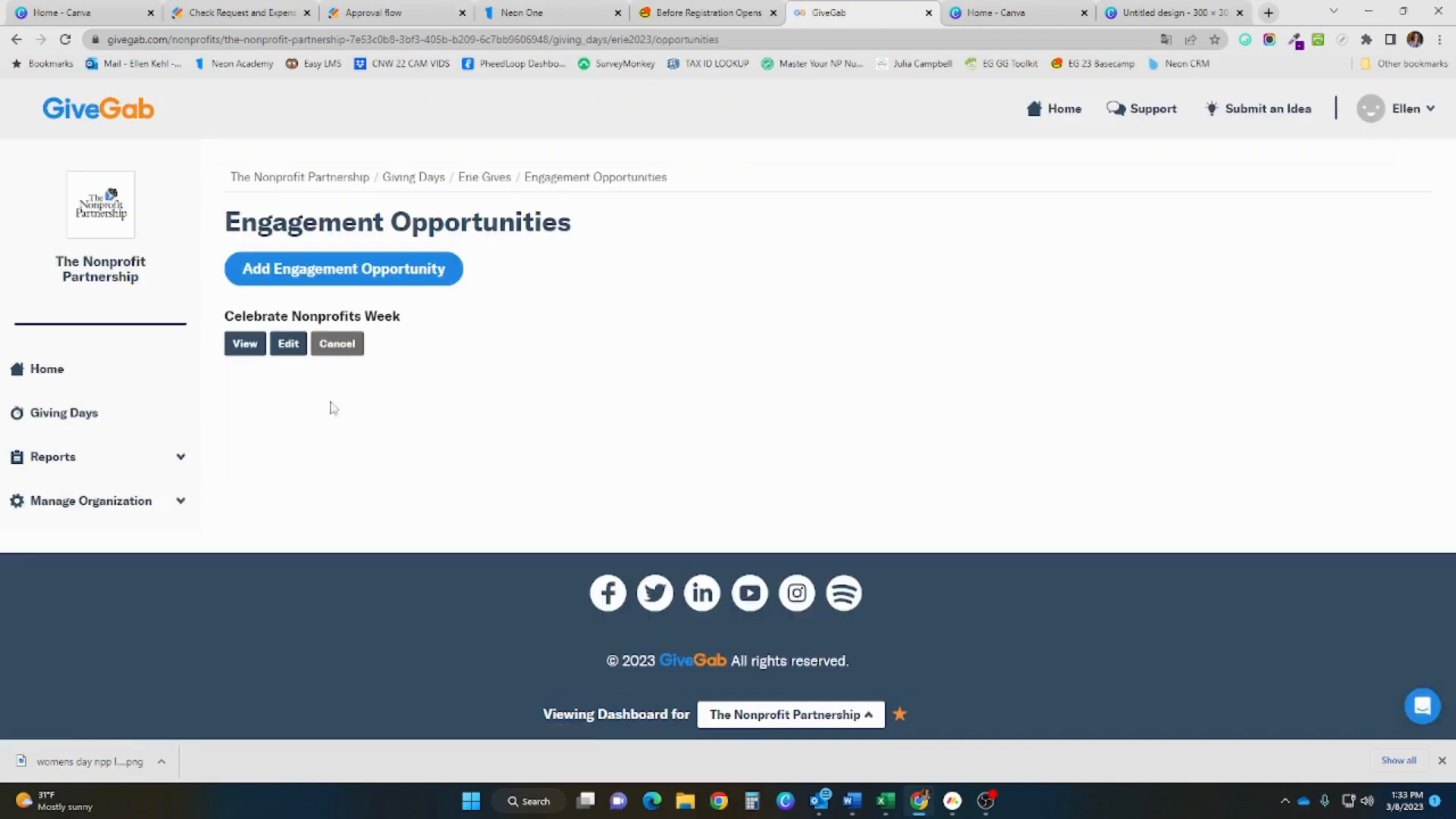
click(330, 343)
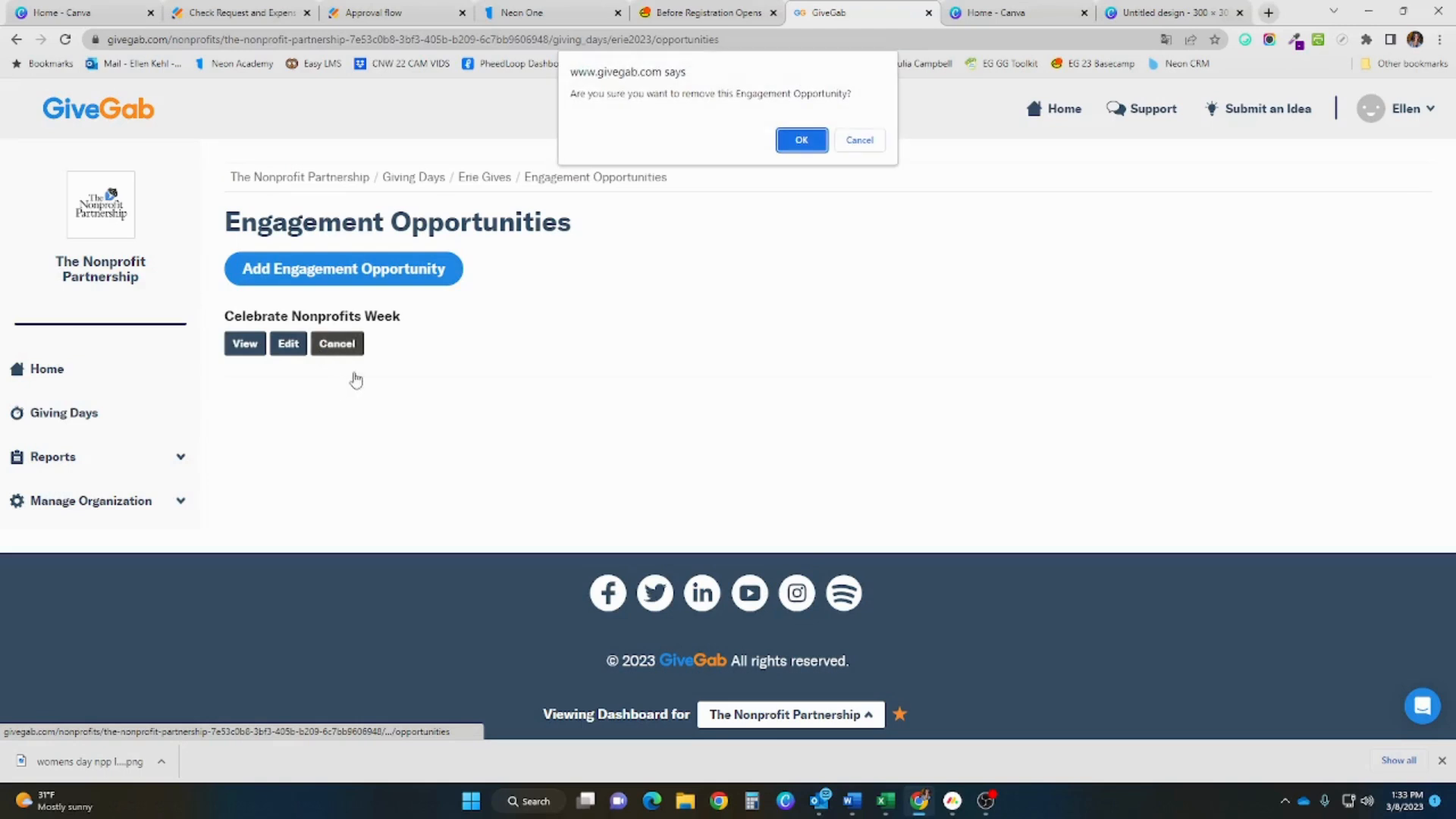
click(800, 142)
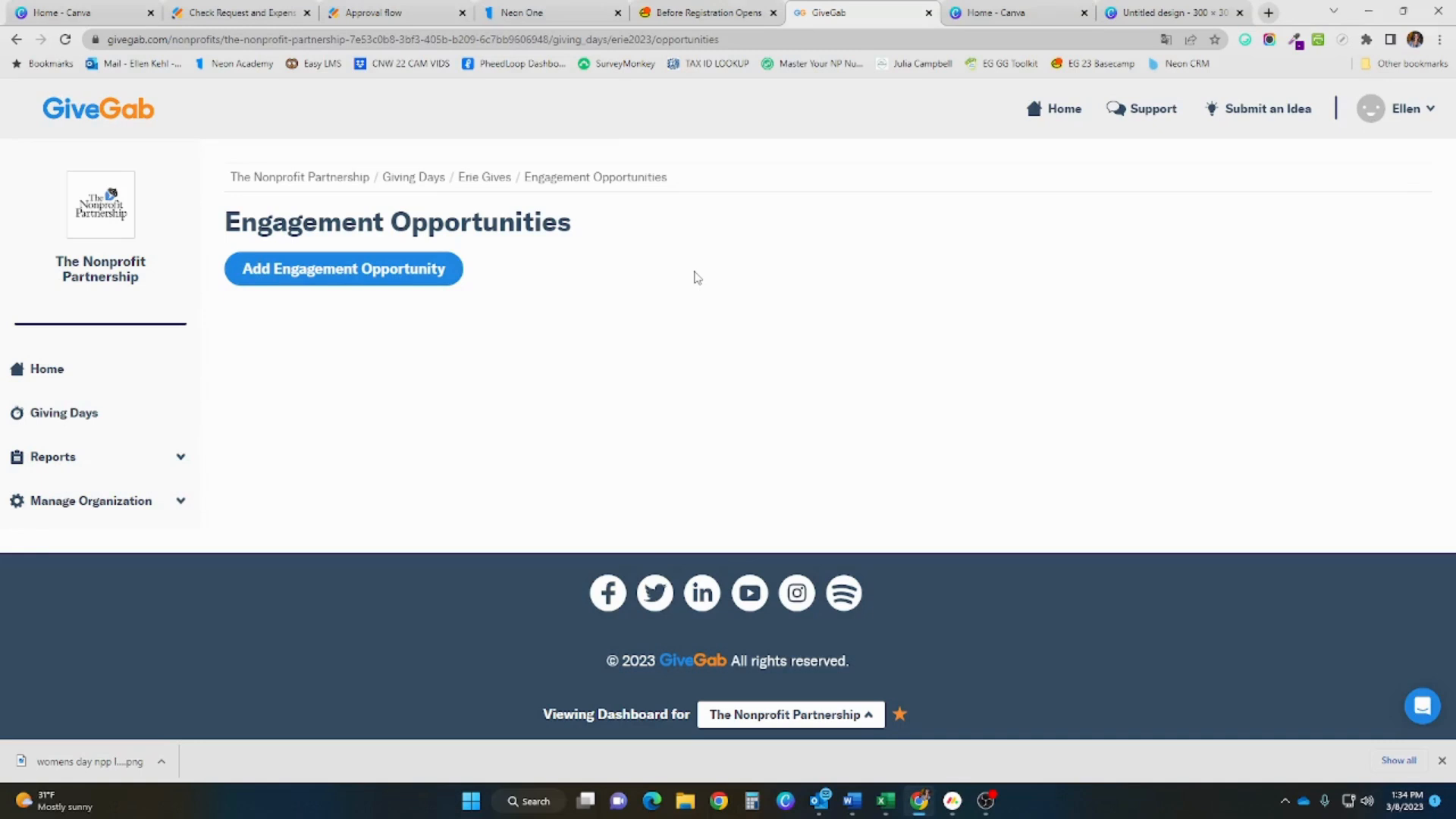
Create an engagement opportunity named 'Membership Appreciation Day'
click(385, 275)
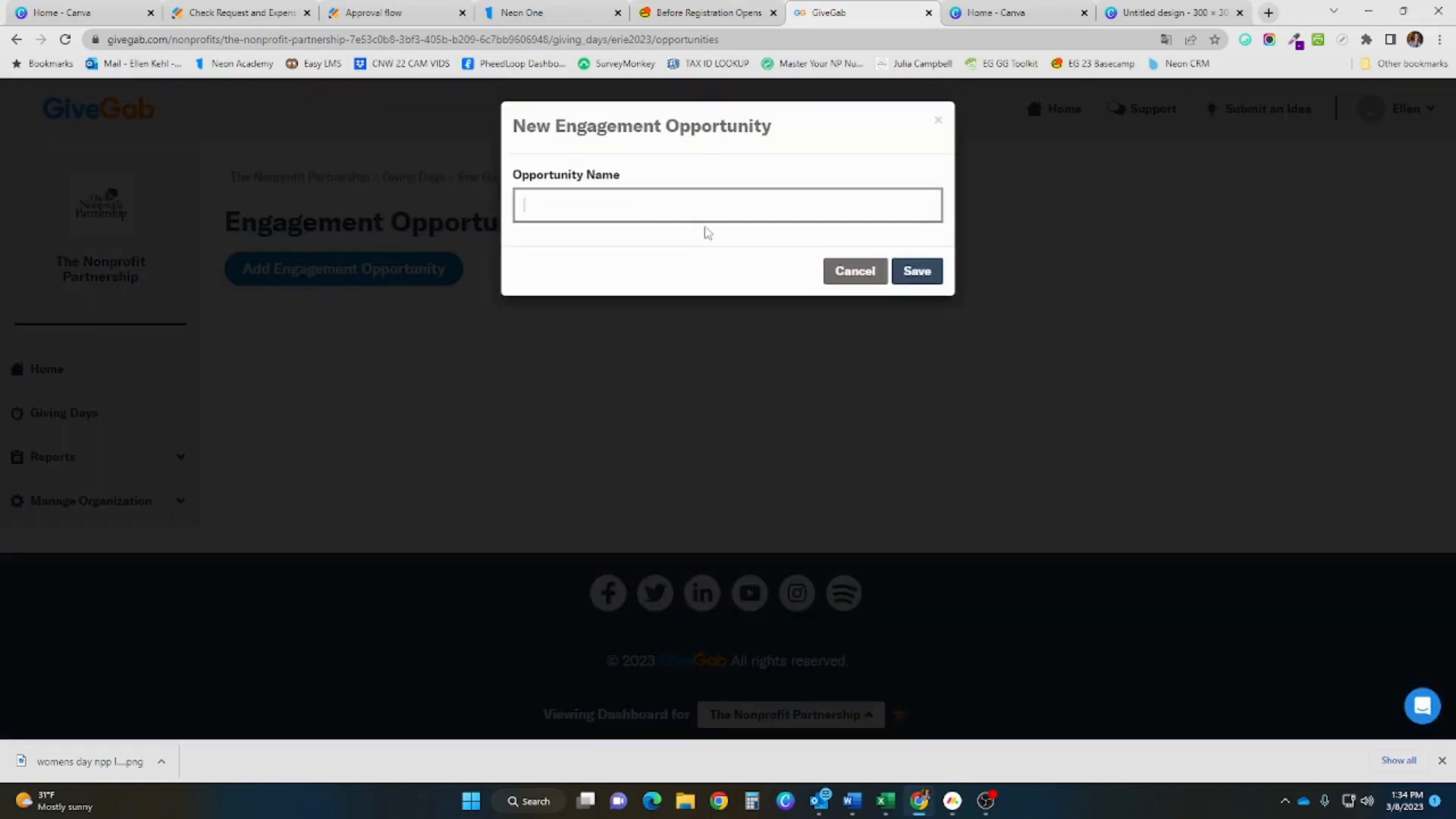
text(Membership Appreciation Day)
click(910, 271)
Look over the new opportunity's edit page, then go back to the Erie Gives dashboard
click(637, 402)
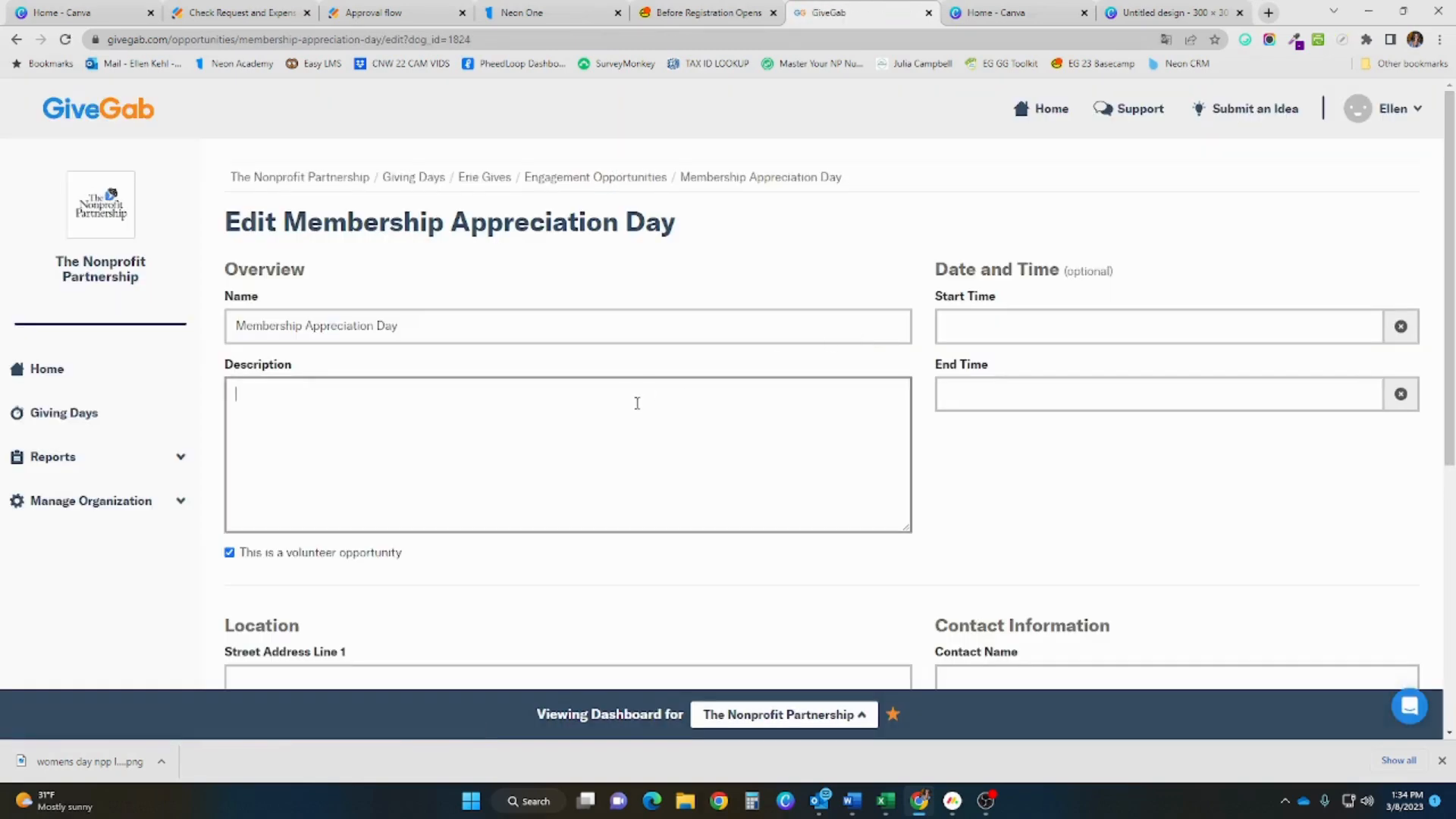
scroll(637, 403, down, 1)
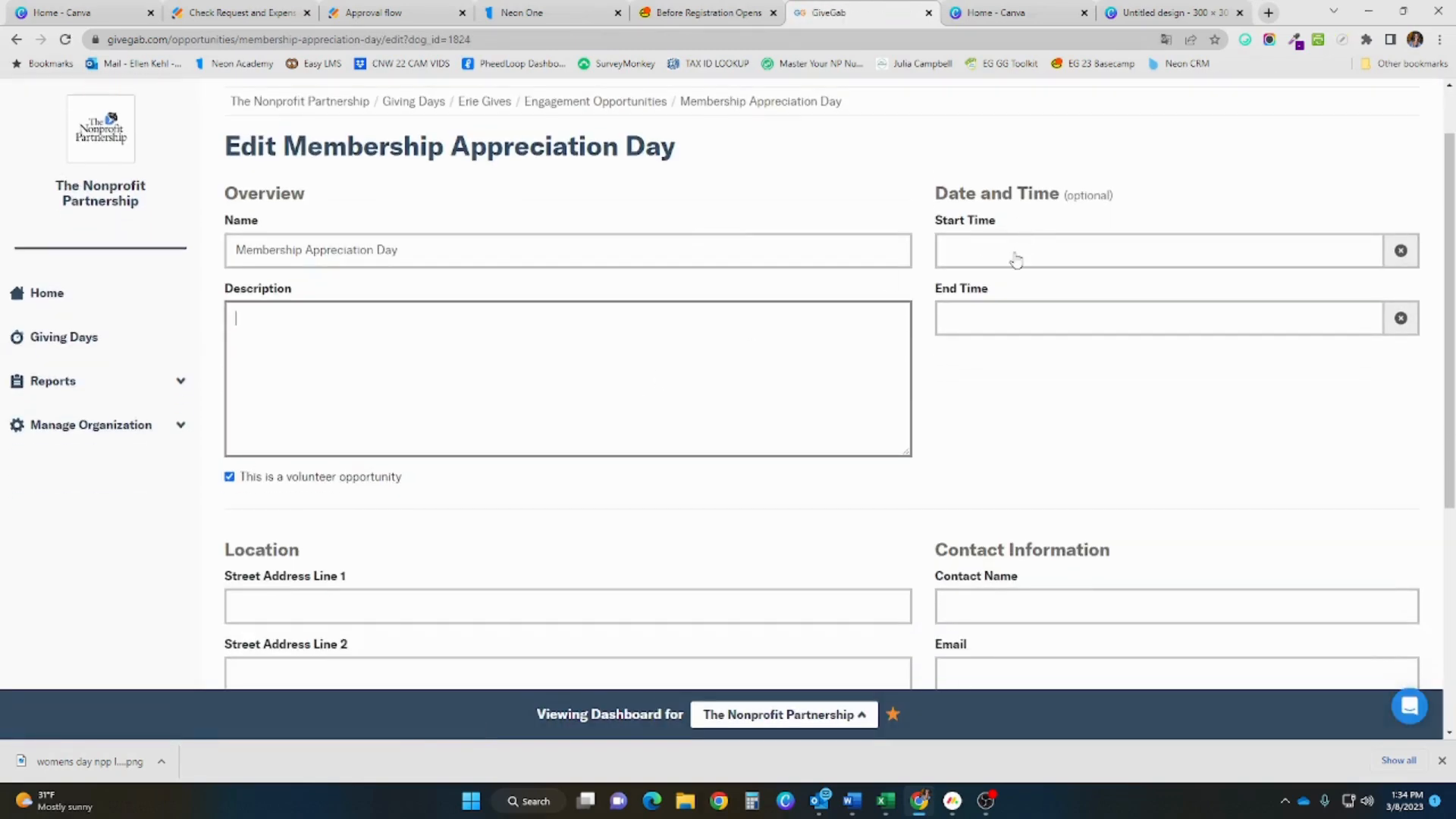
scroll(867, 367, down, 2)
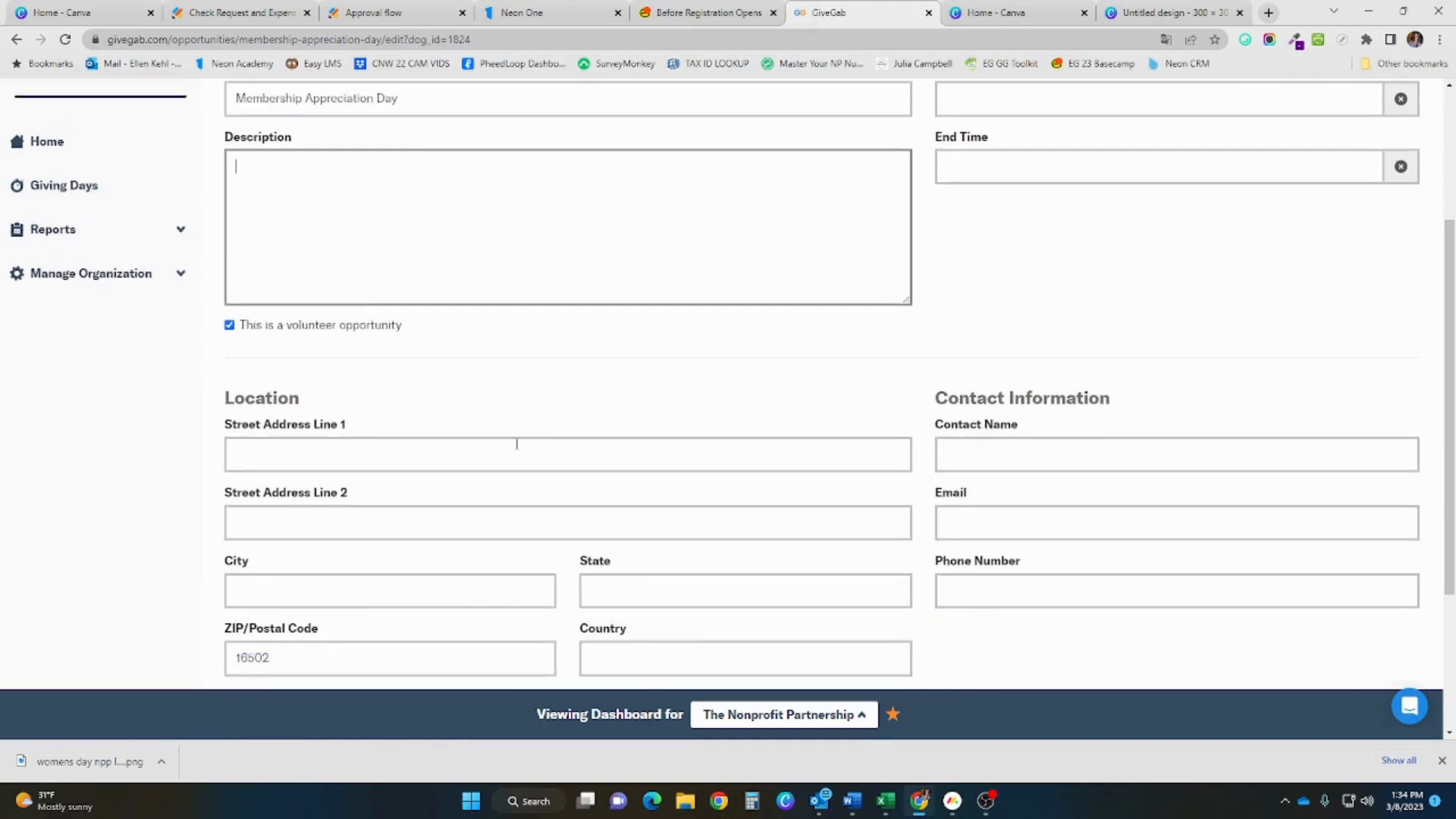
scroll(950, 459, down, 3)
scroll(950, 461, up, 4)
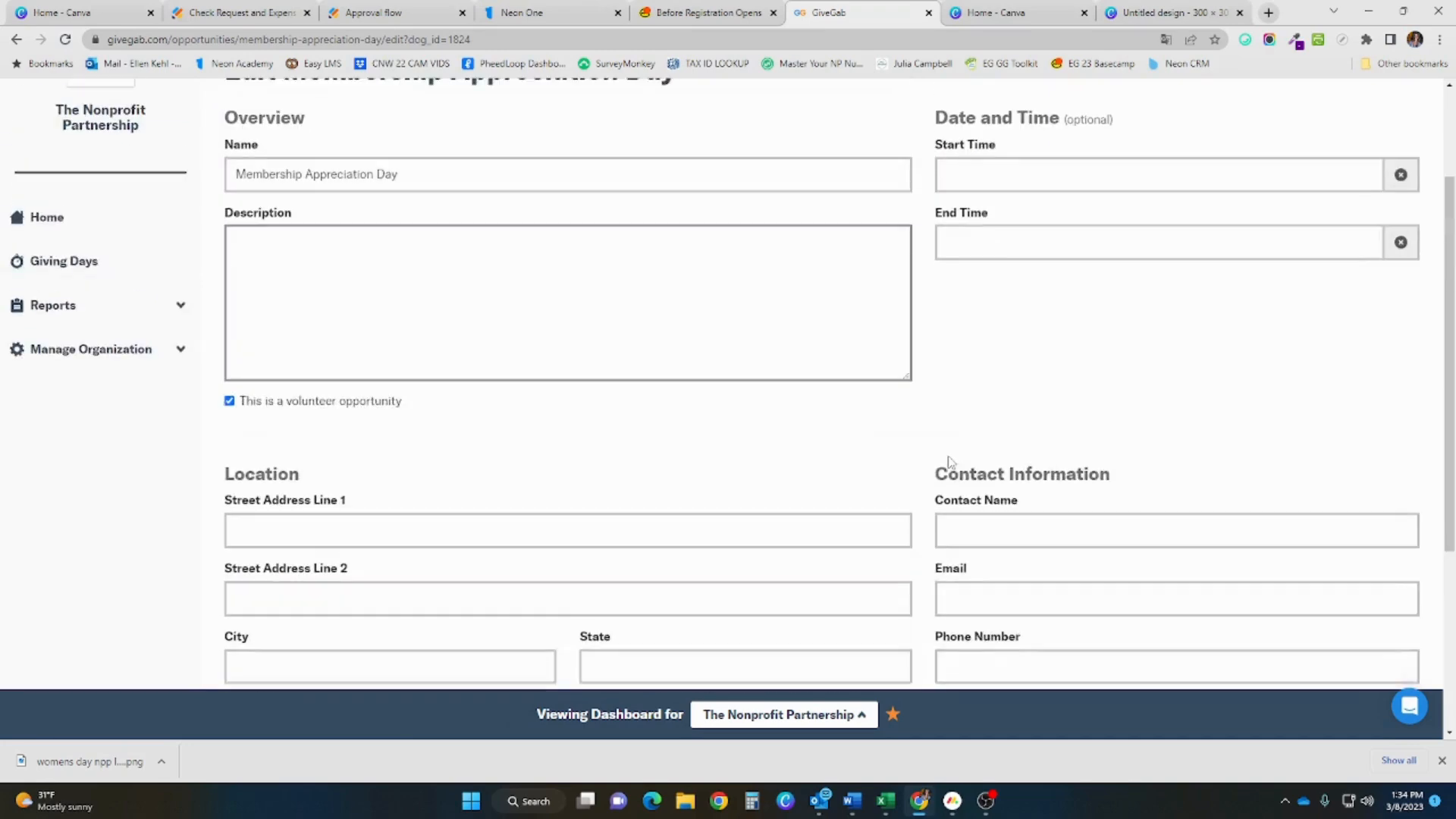
scroll(949, 461, up, 1)
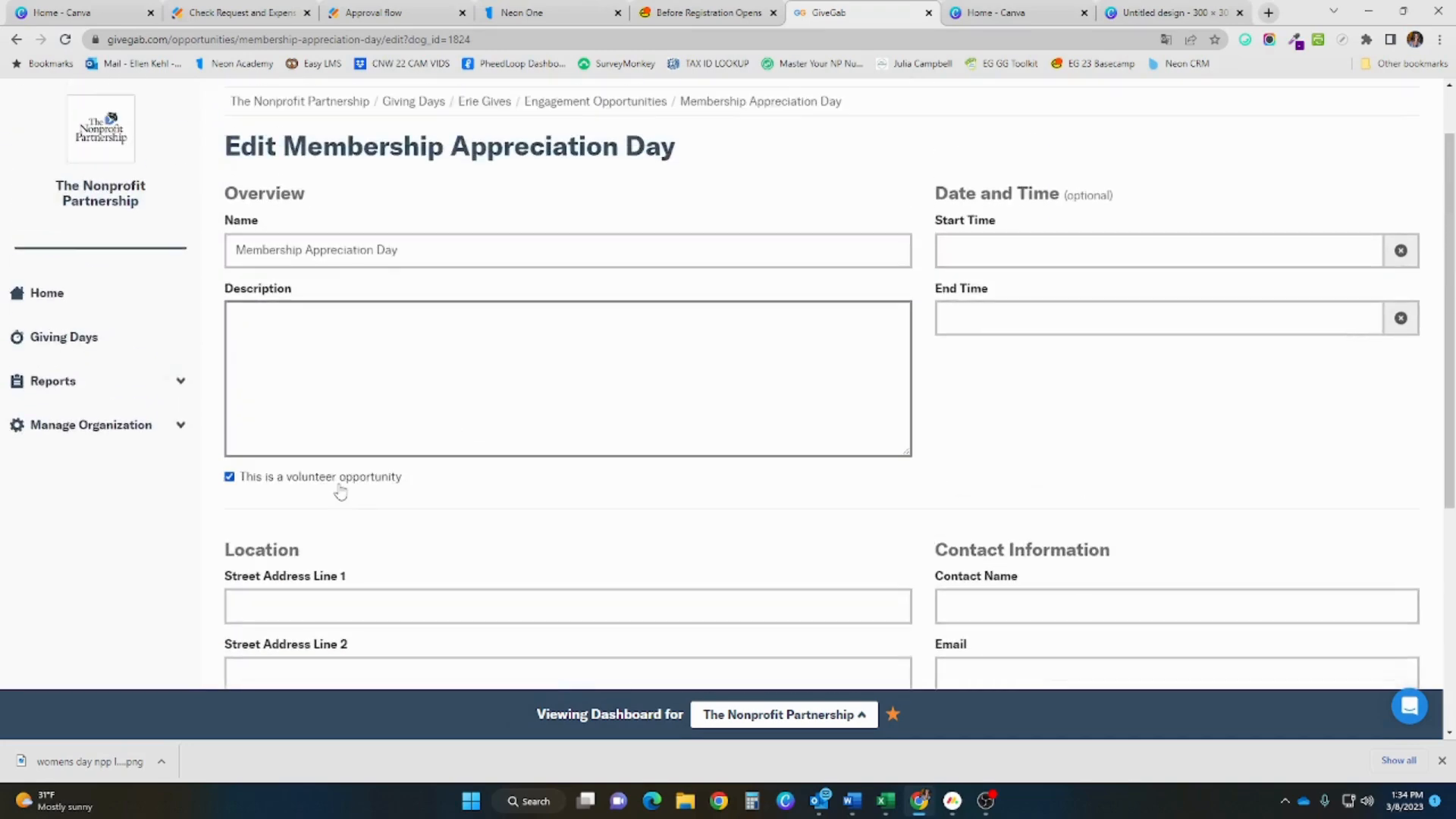
click(462, 103)
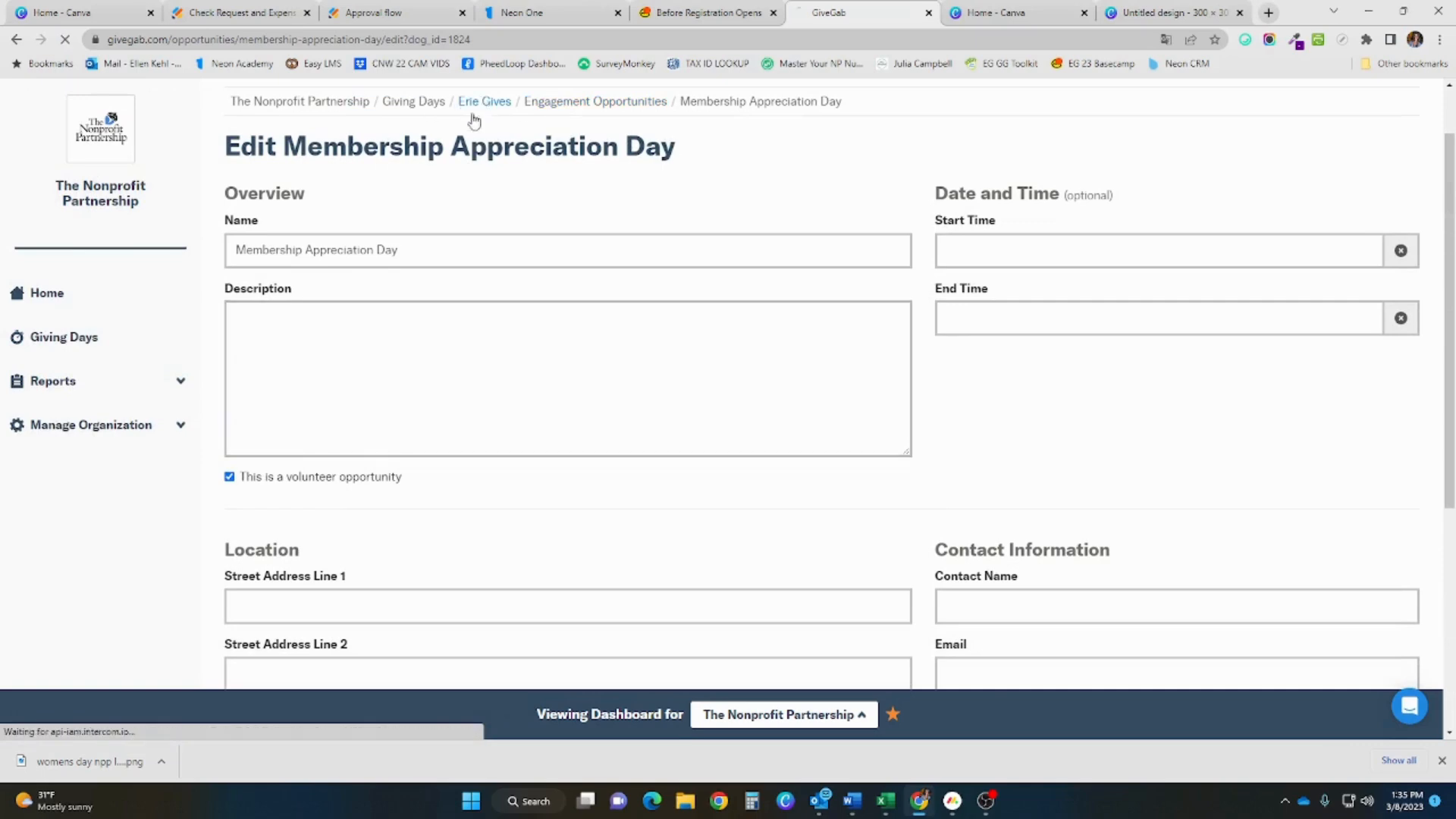
scroll(499, 311, down, 10)
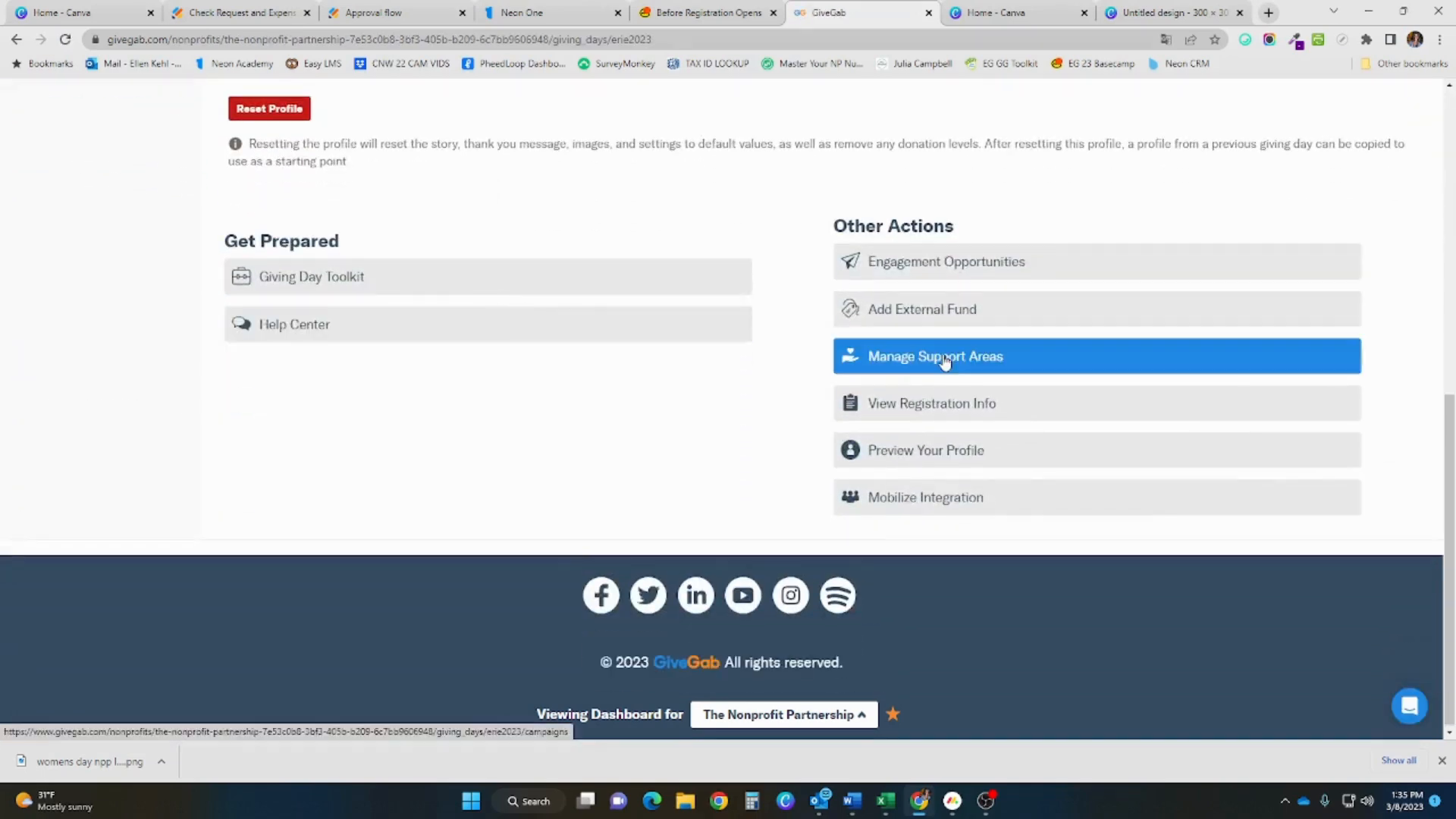
Go to Manage Support Areas for Erie Gives and begin adding a support area
click(944, 361)
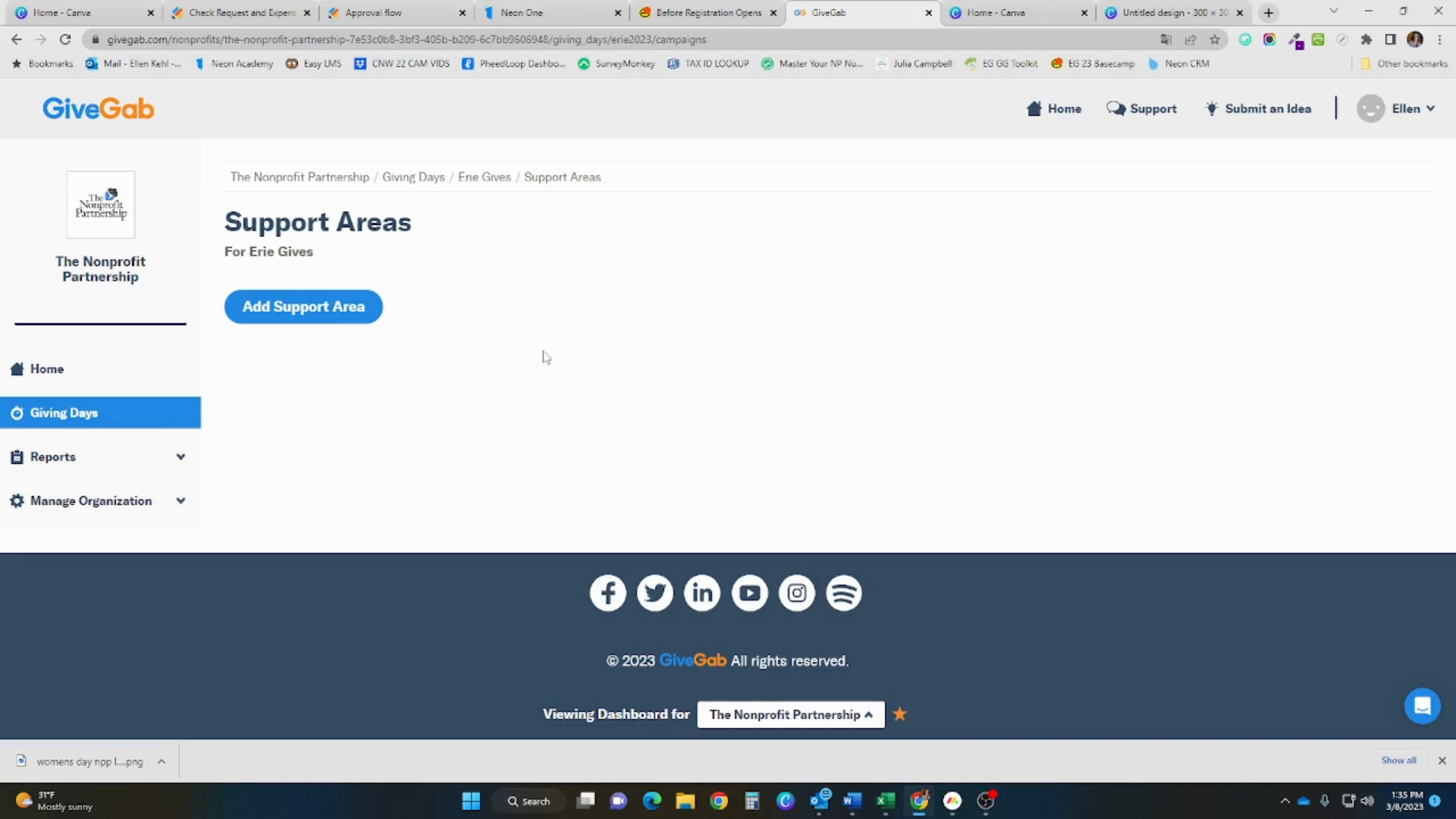
click(365, 314)
Create a support area titled 'New Playground'
click(592, 200)
text(New Playground)
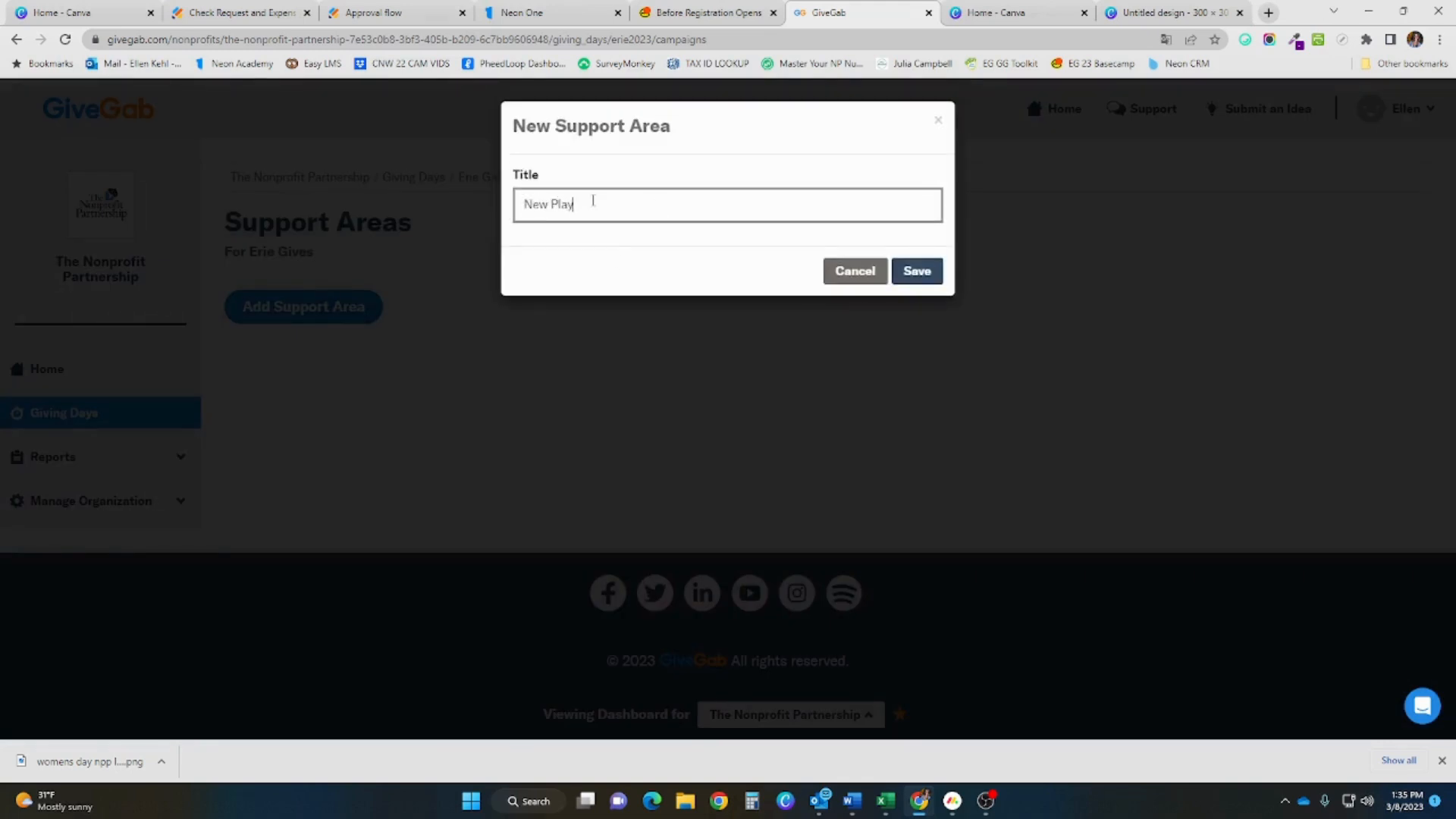
click(914, 273)
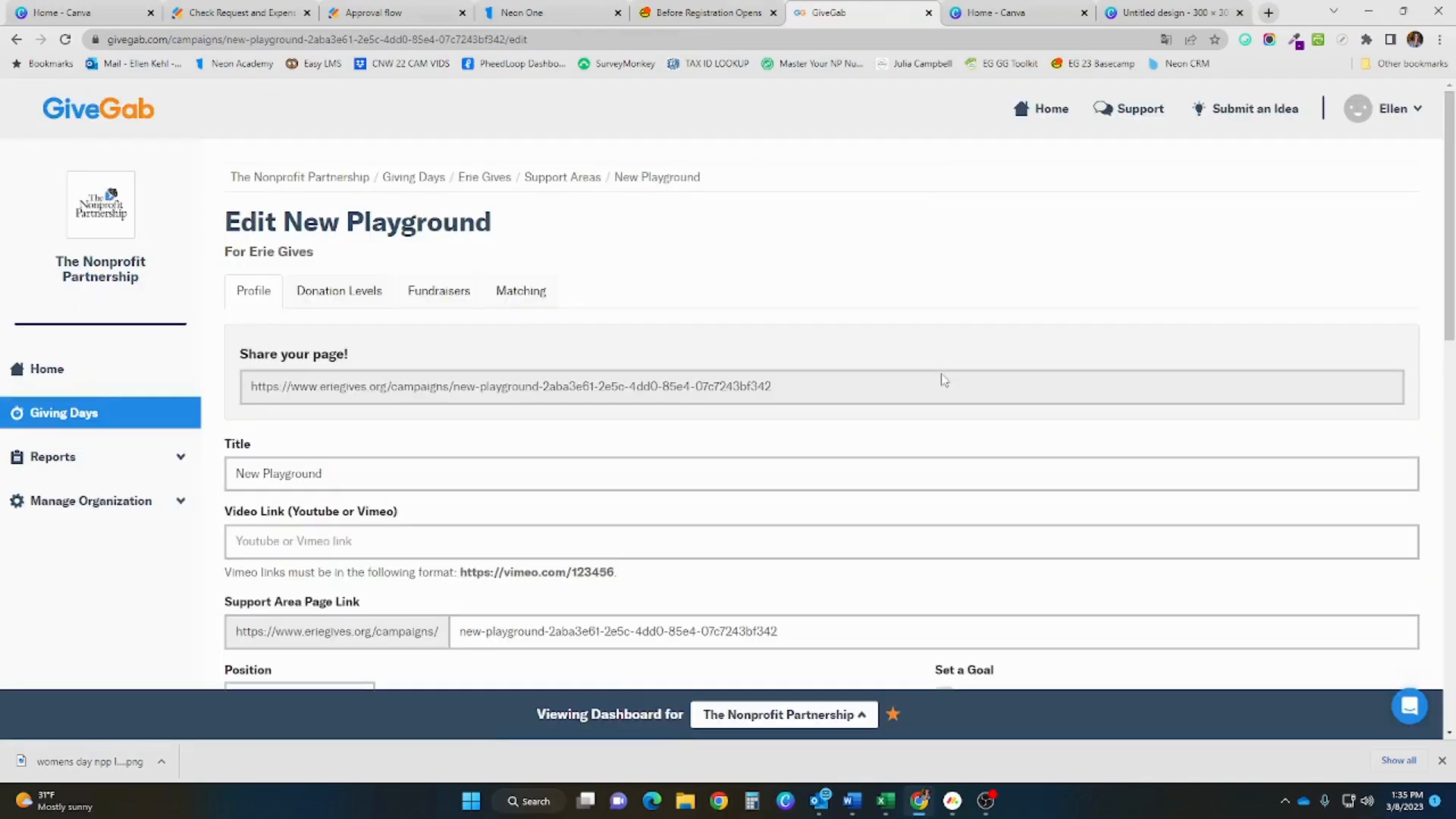
Save the New Playground details and return to the Erie Gives support areas list
scroll(943, 380, down, 1)
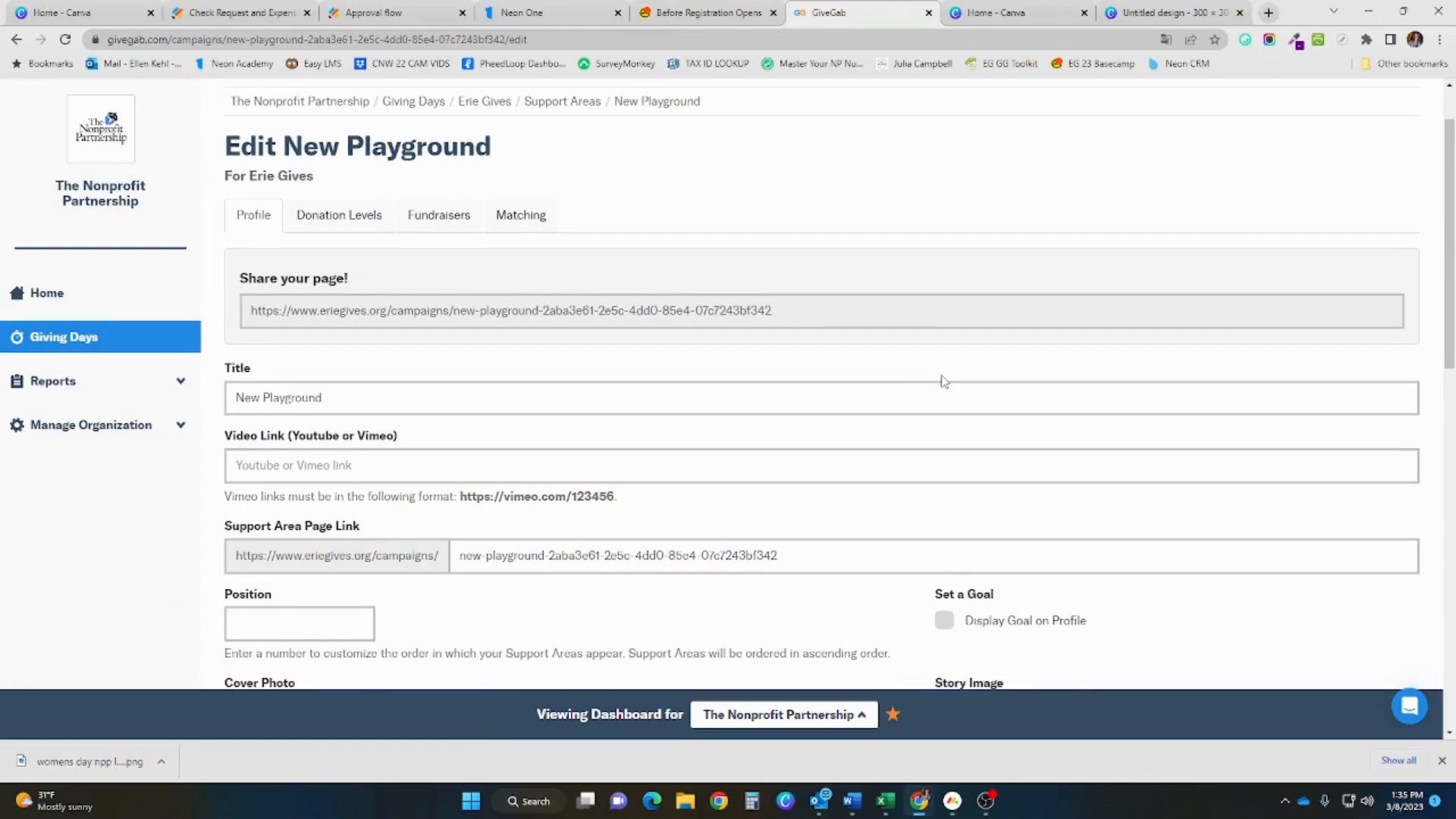
scroll(943, 380, down, 1)
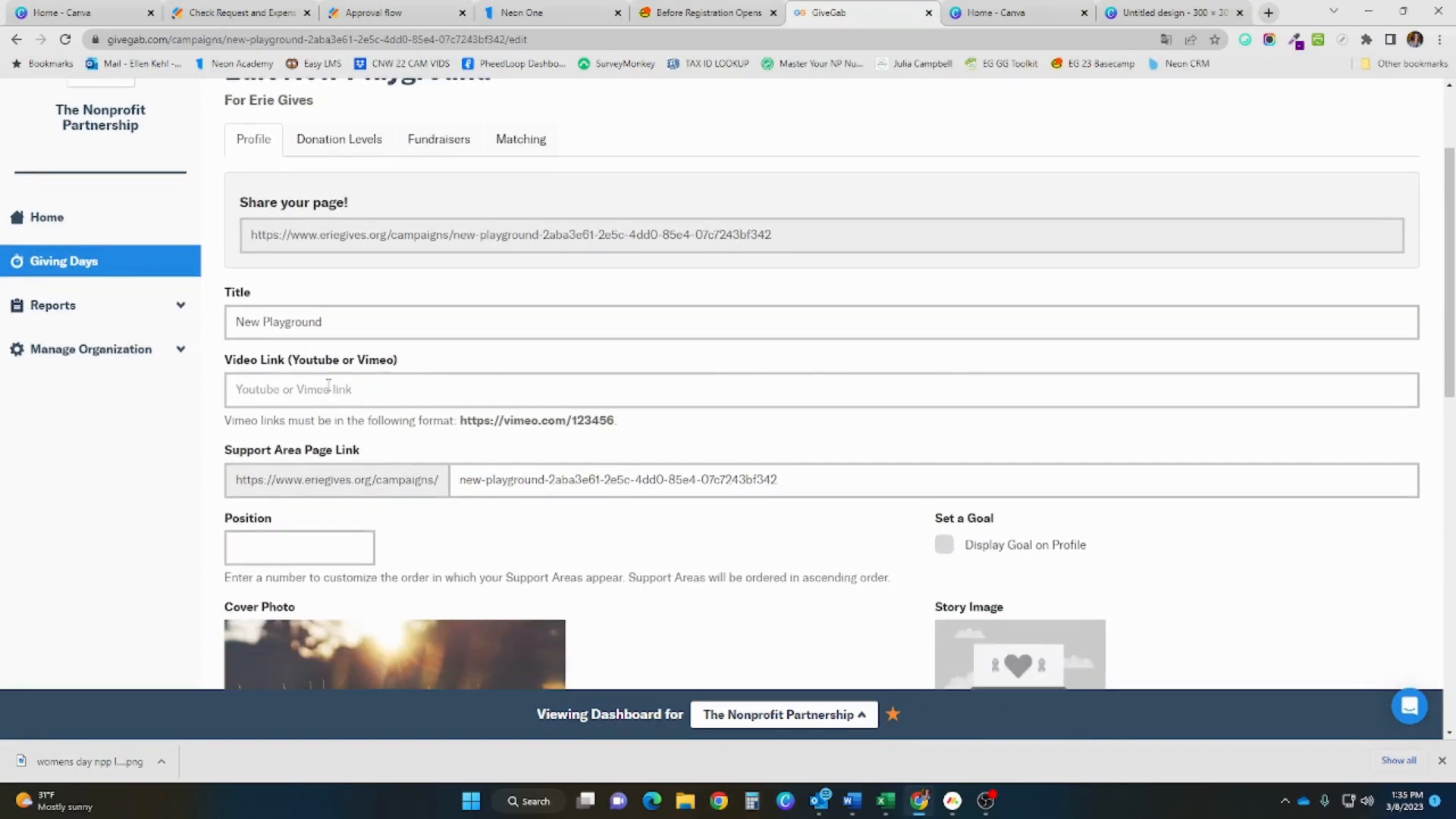
scroll(329, 385, down, 1)
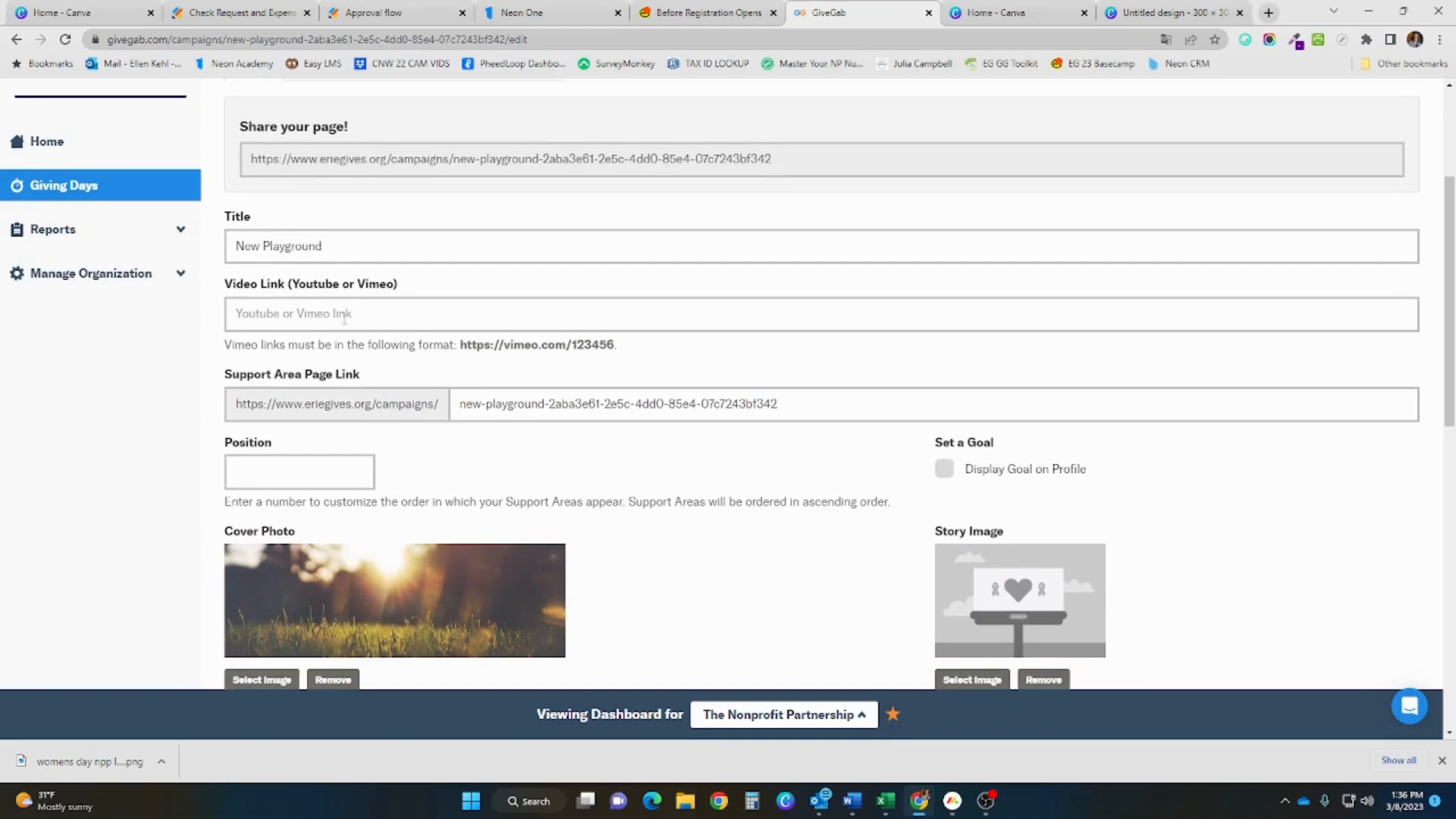
scroll(327, 393, down, 1)
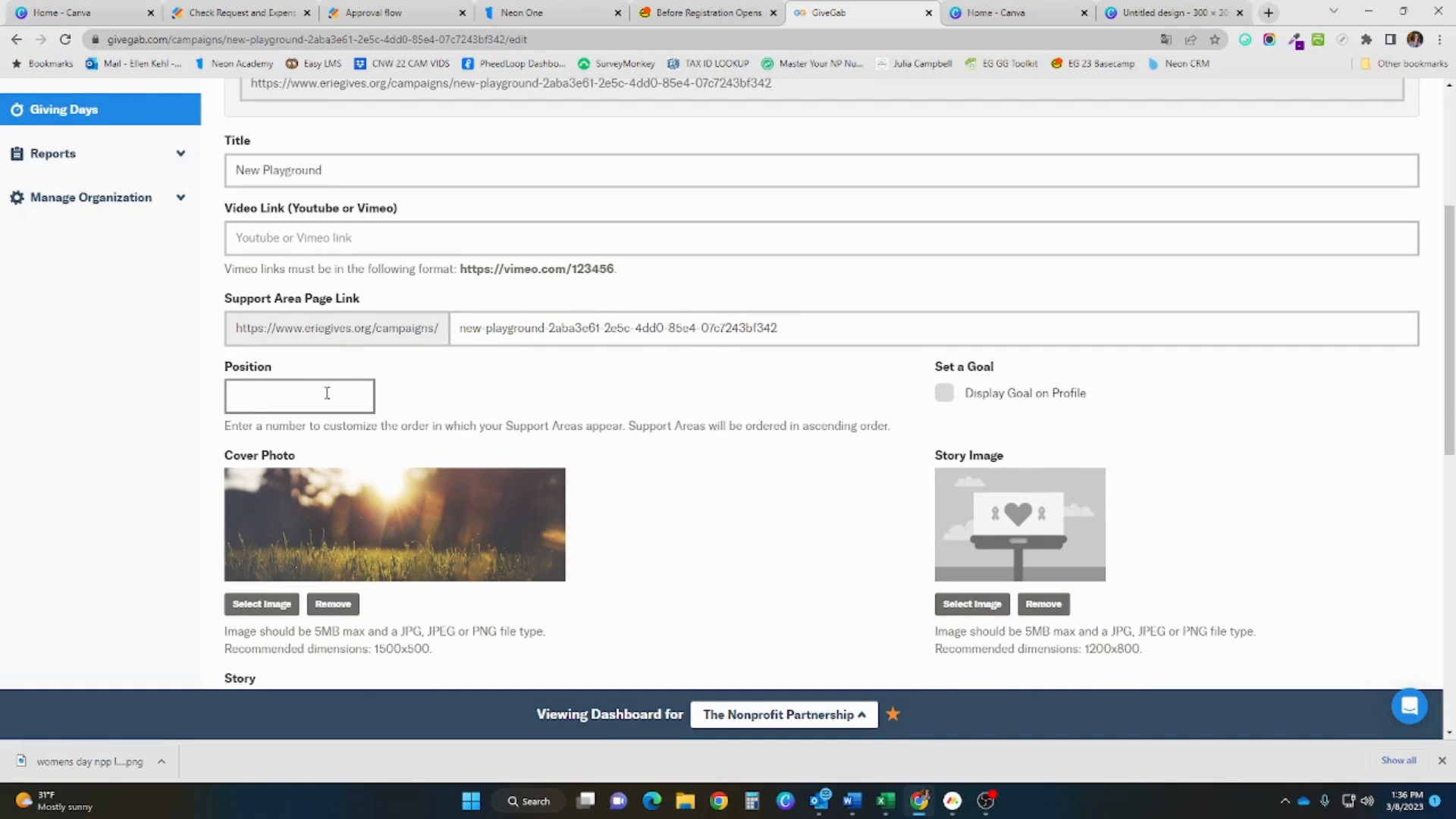
scroll(327, 393, down, 3)
scroll(327, 395, up, 6)
scroll(356, 329, down, 15)
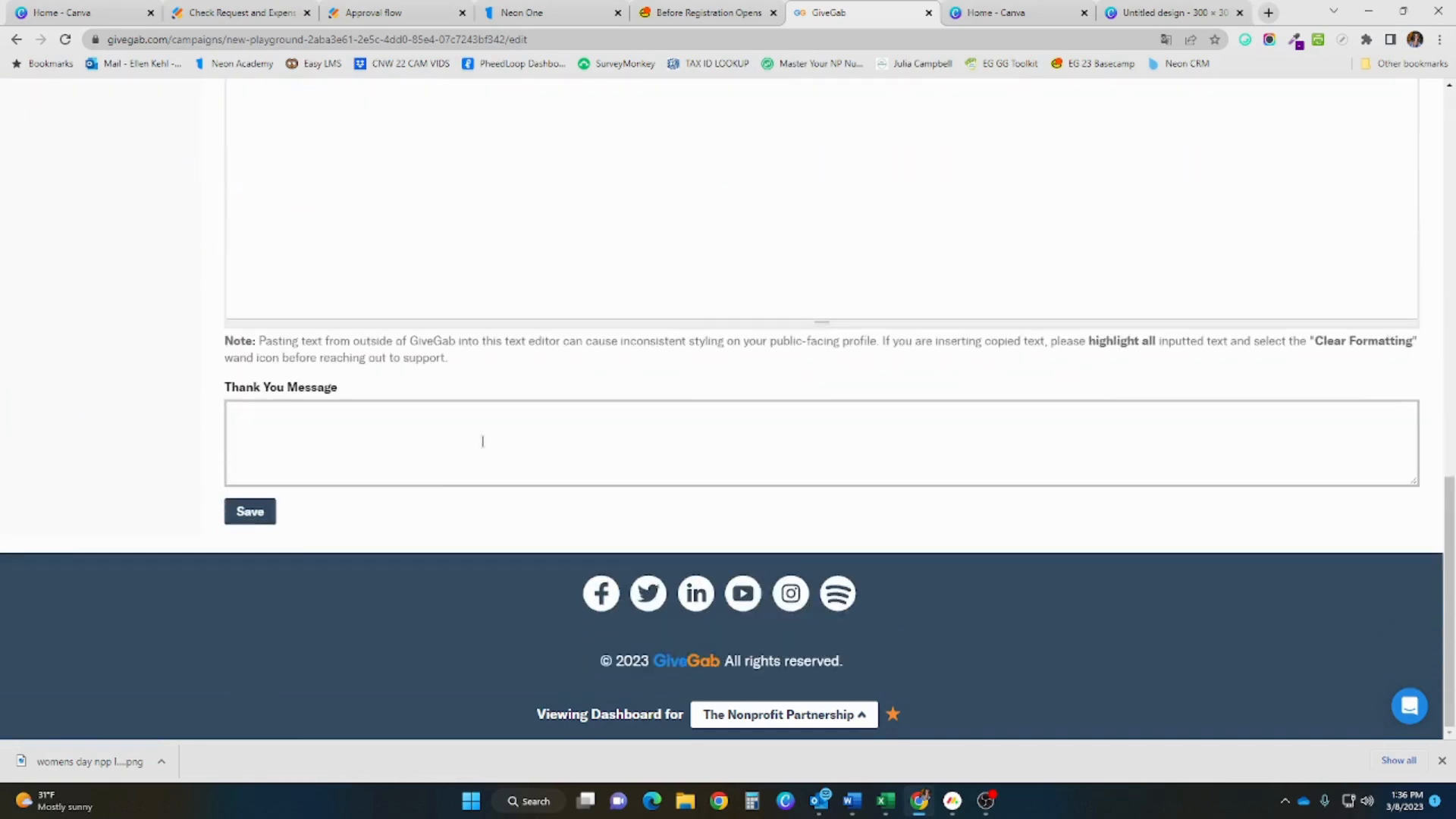
click(272, 516)
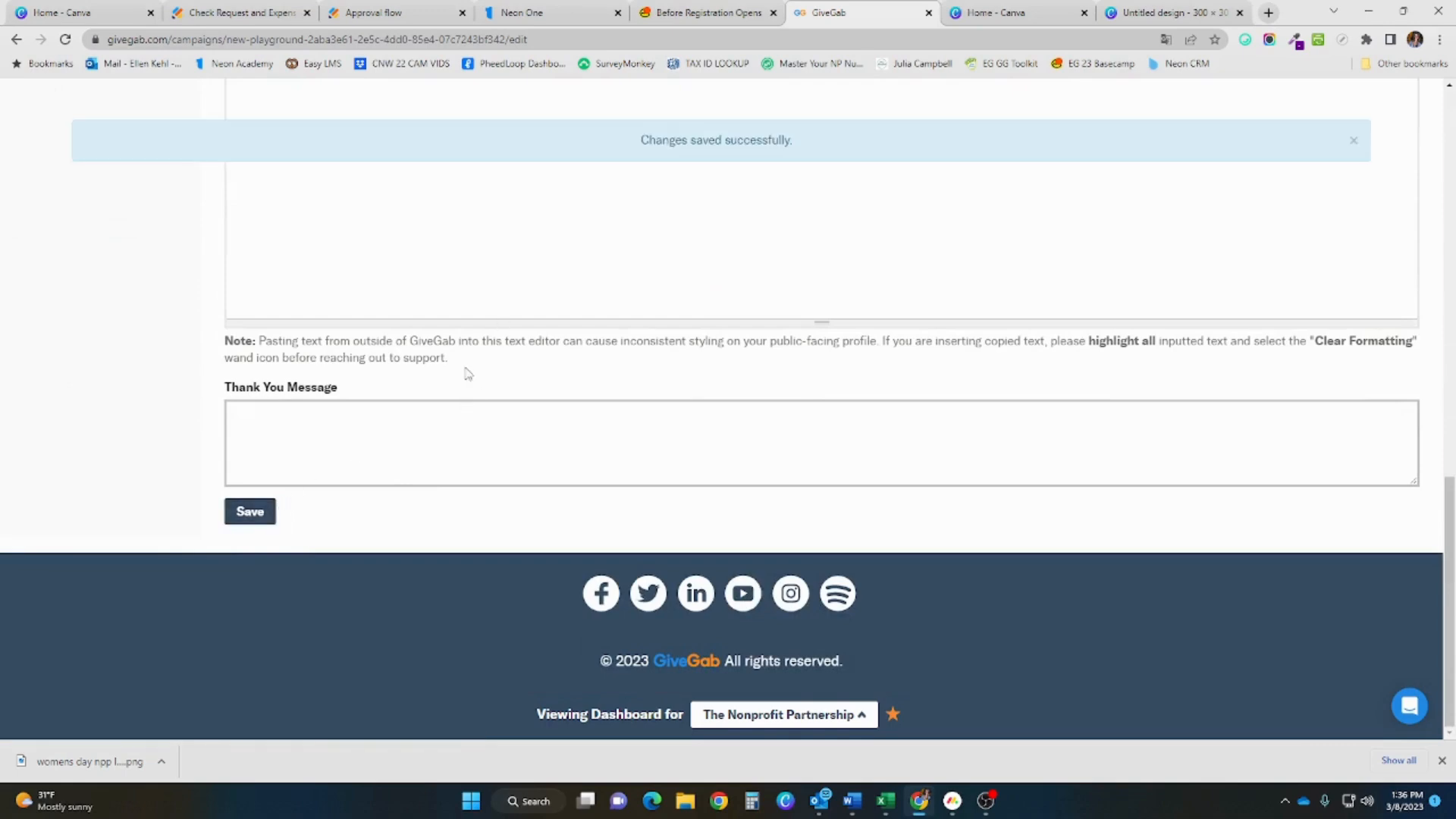
scroll(458, 389, up, 2)
scroll(457, 390, up, 10)
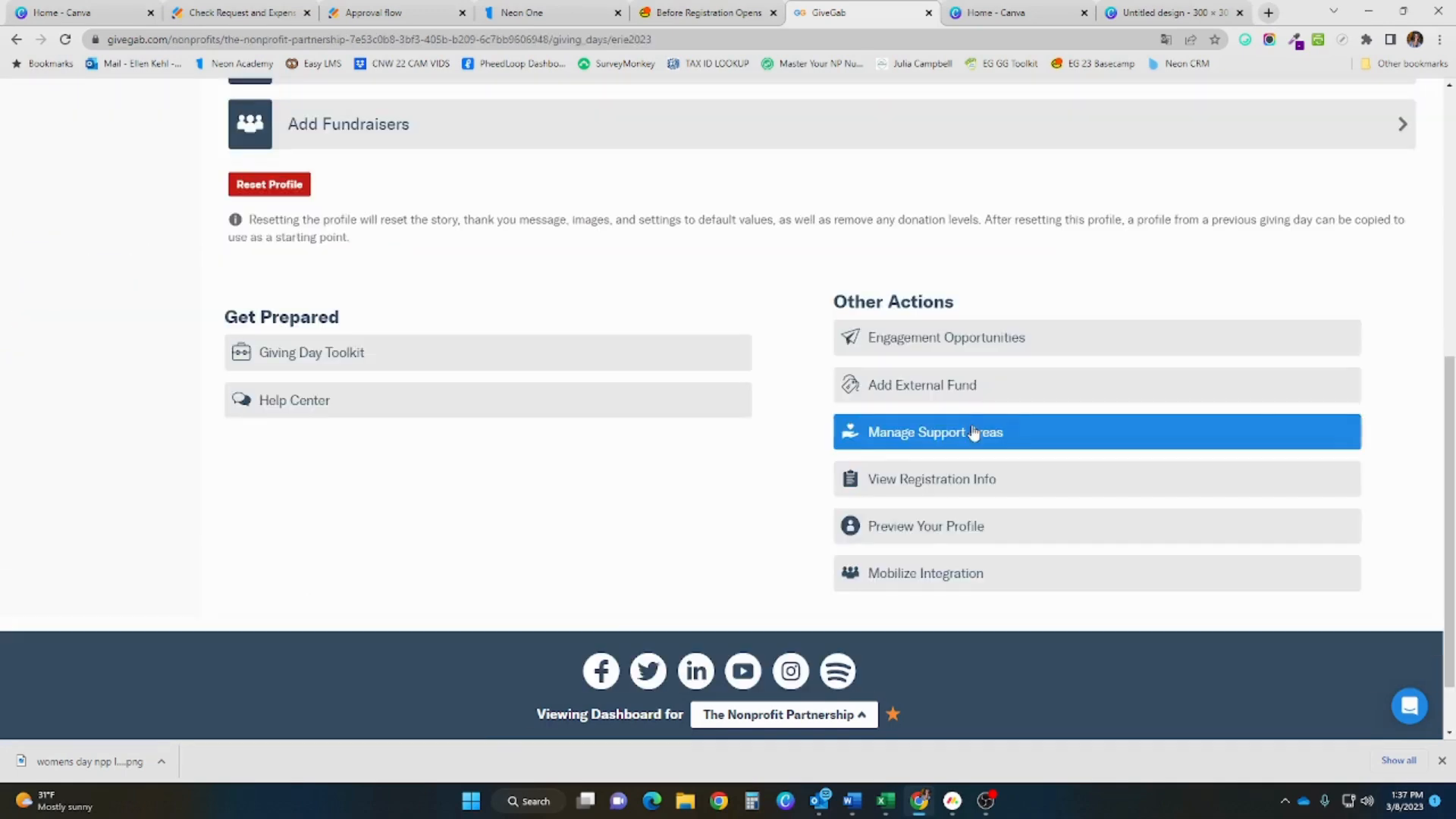
click(975, 435)
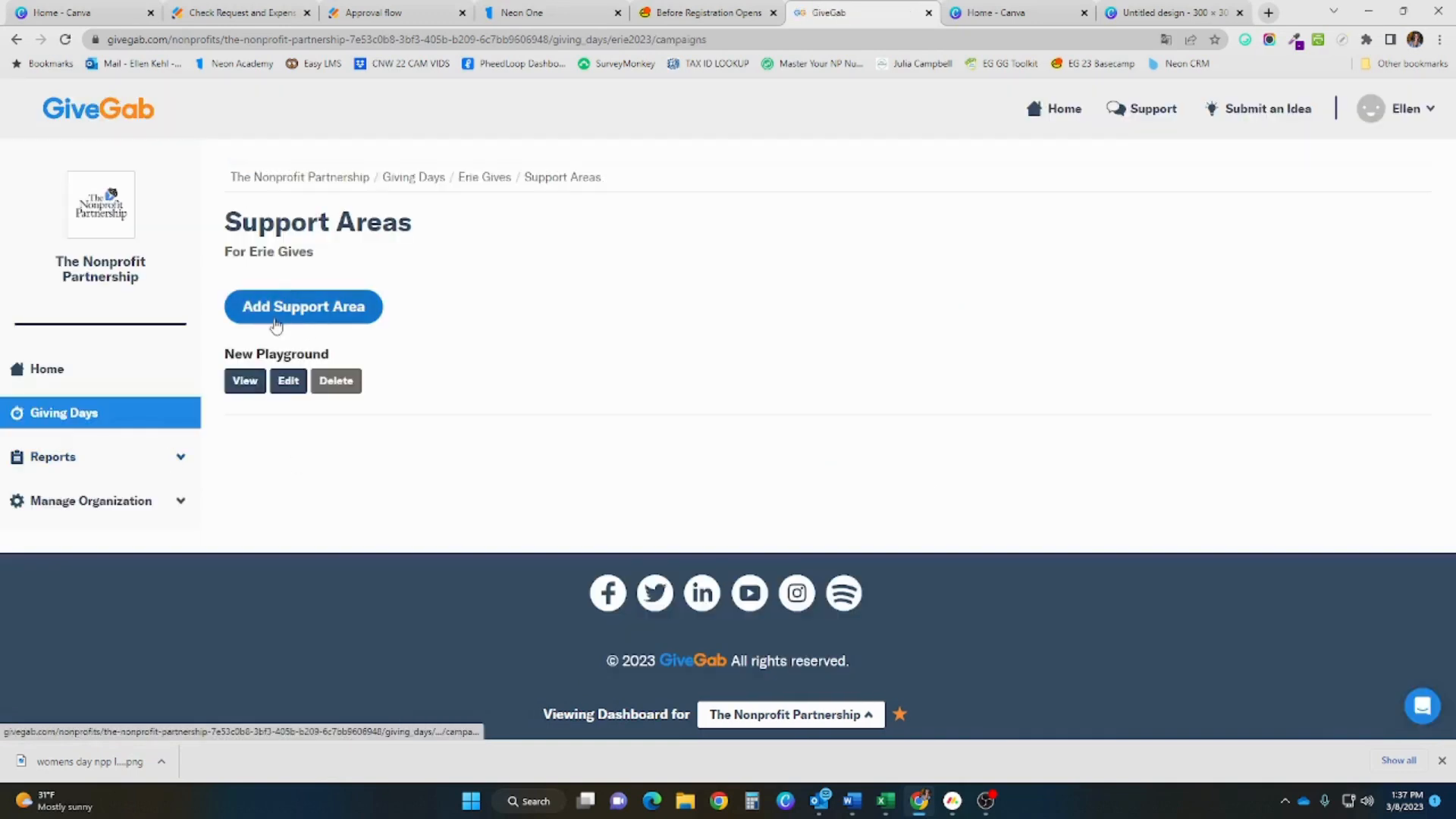
Add a second support area titled 'Back to School Scholarships'
click(276, 326)
click(617, 199)
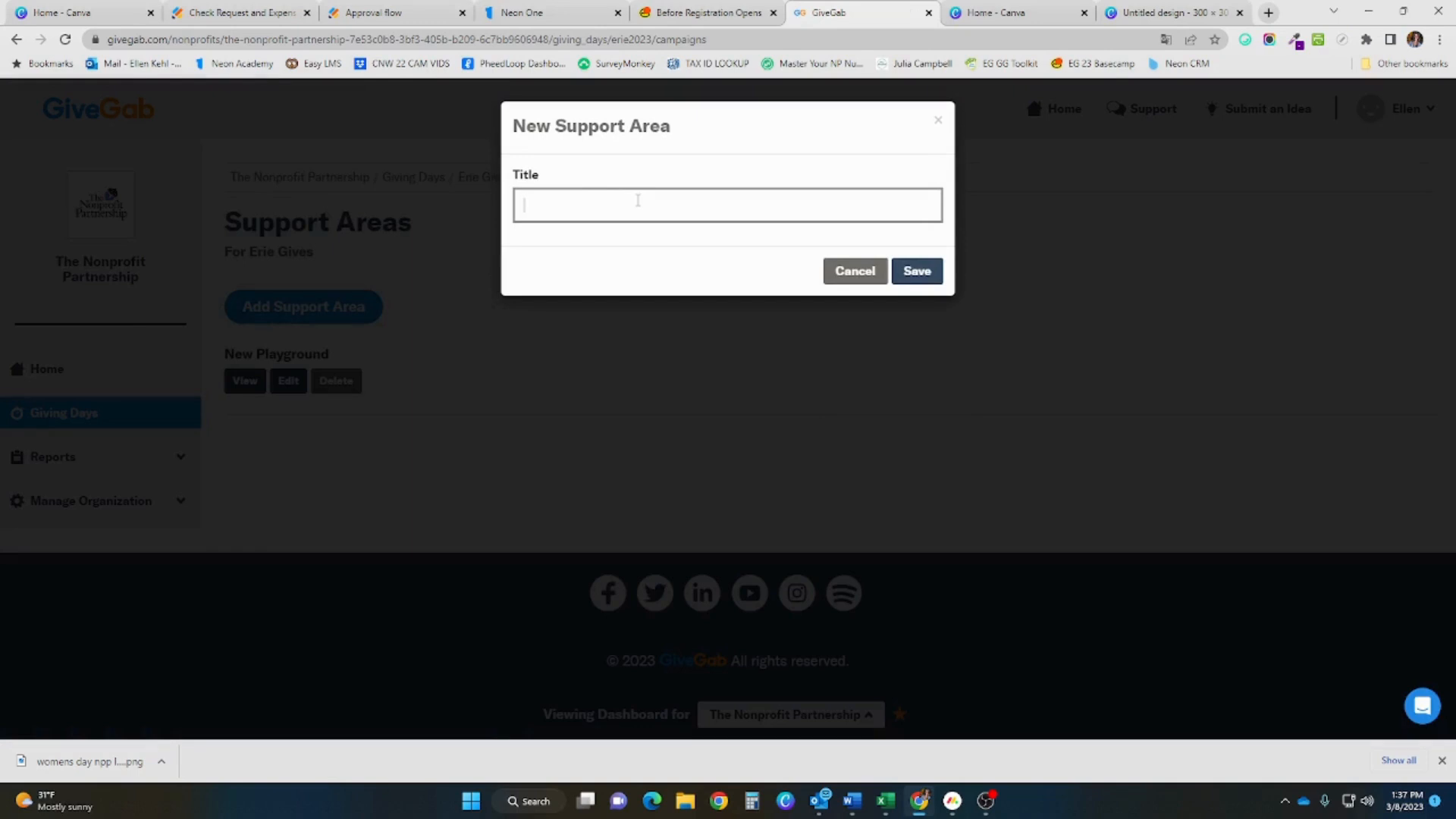
text(Back to School Scholarships)
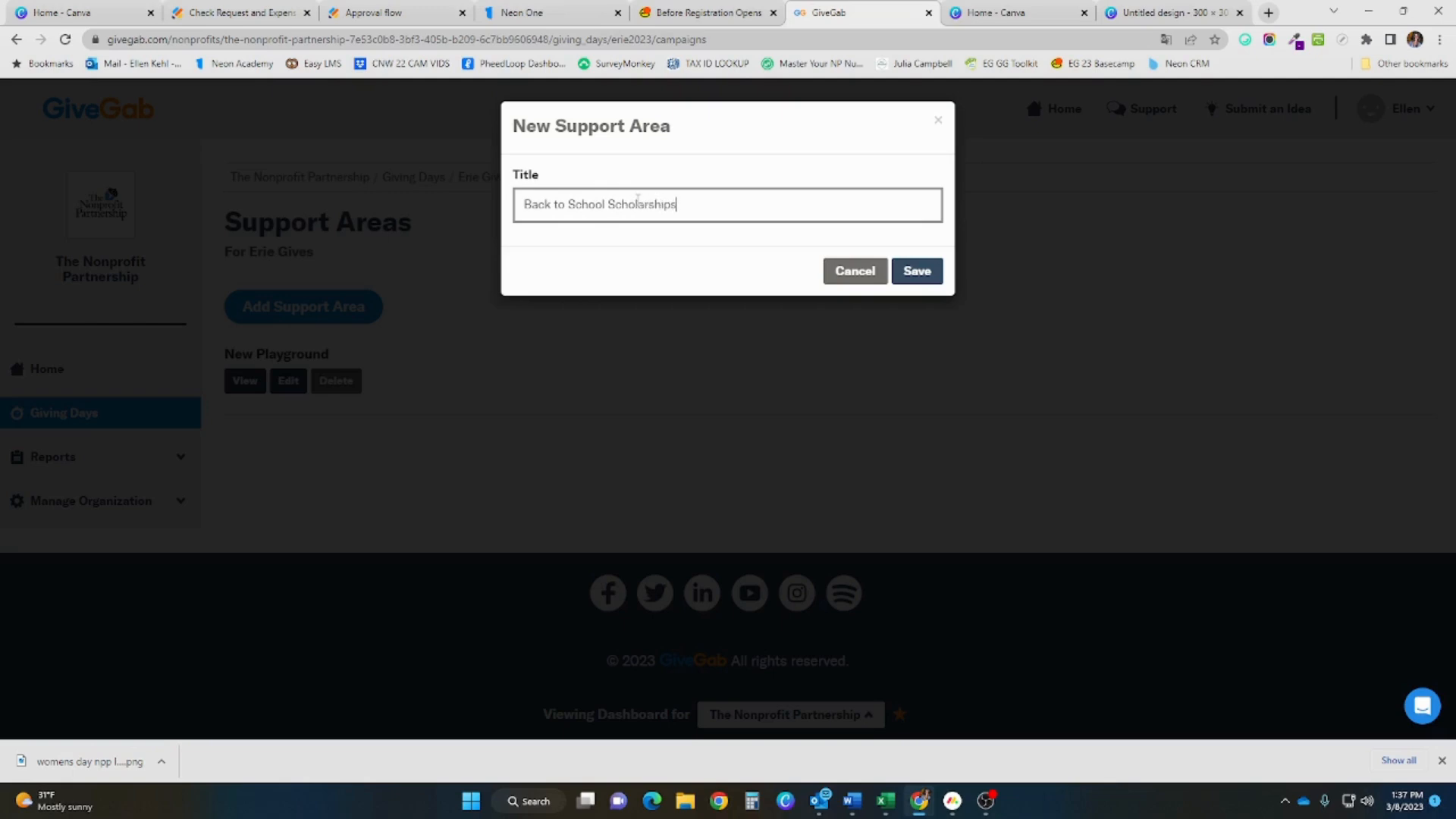
click(920, 271)
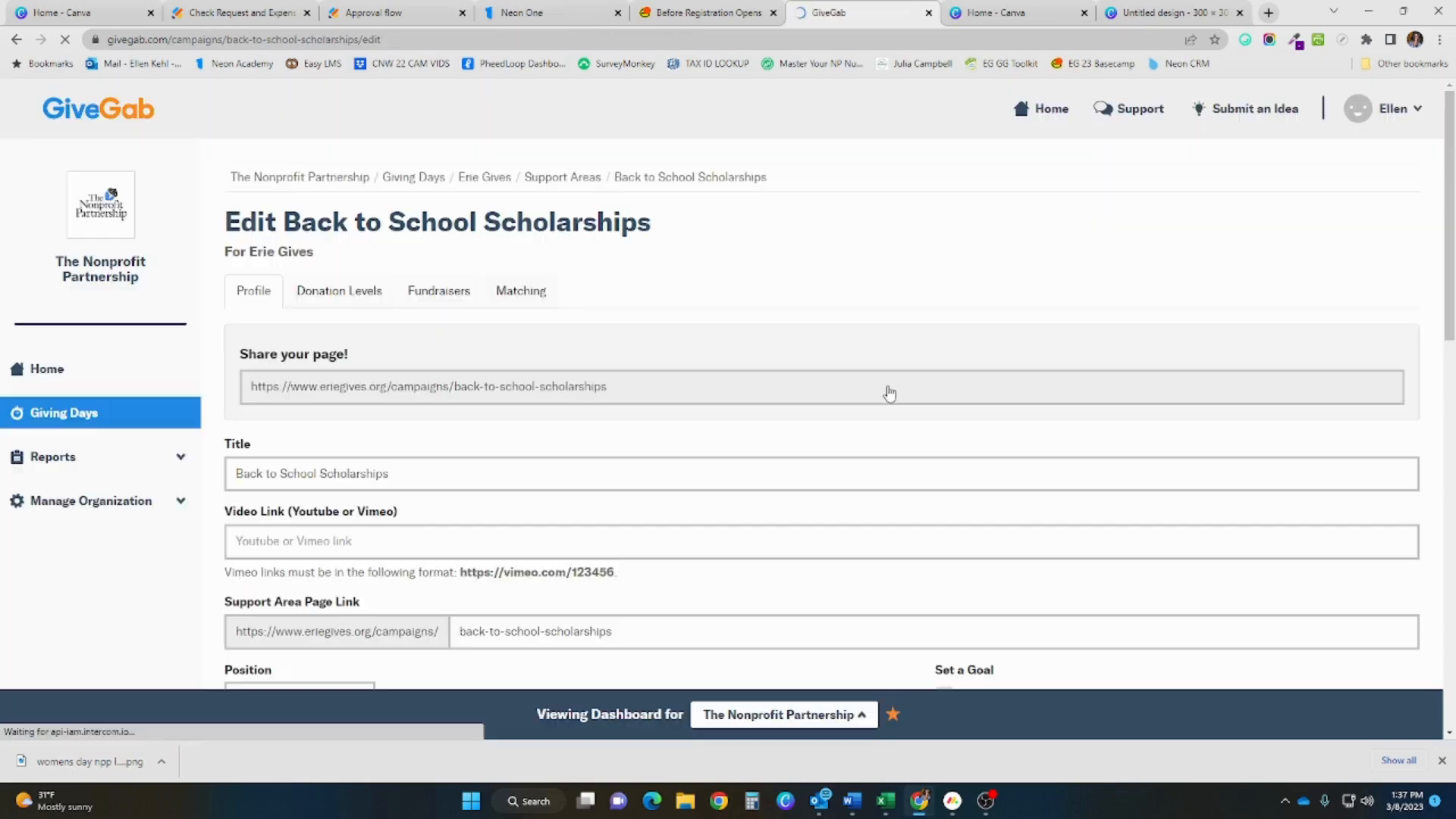
Review the Back to School Scholarships edit page and return to the Erie Gives dashboard
scroll(764, 412, down, 2)
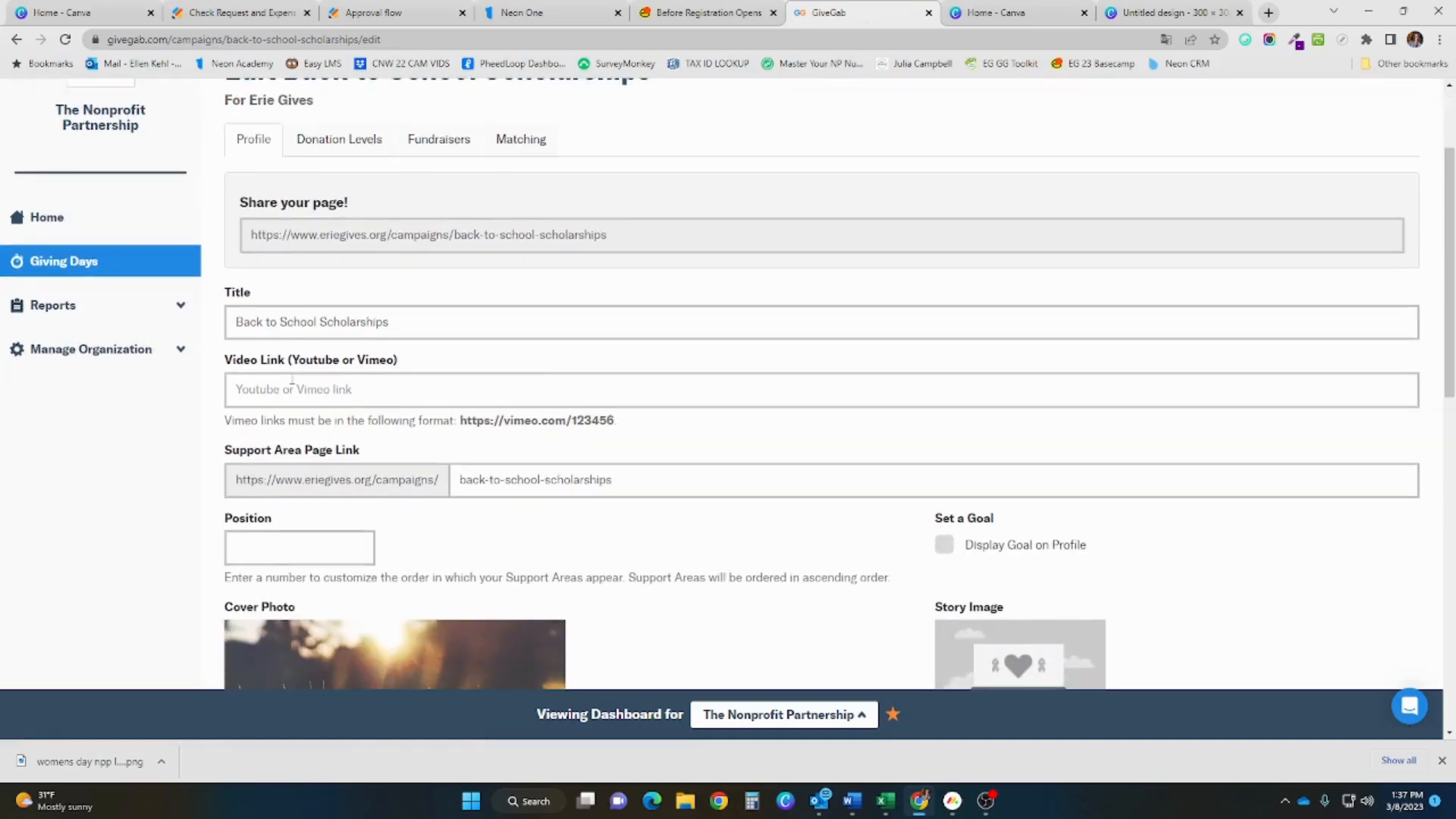
scroll(292, 377, down, 2)
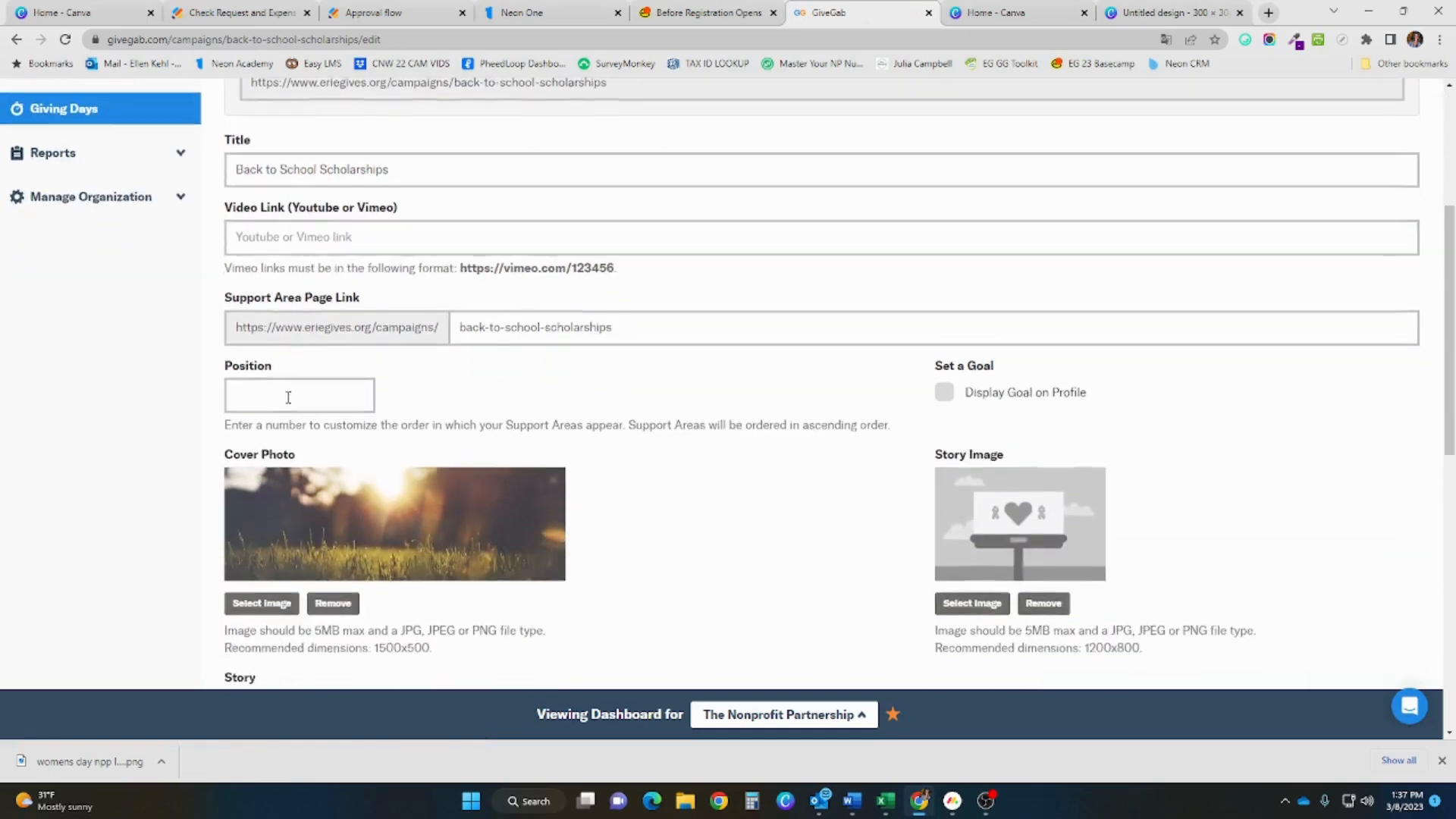
scroll(286, 402, down, 2)
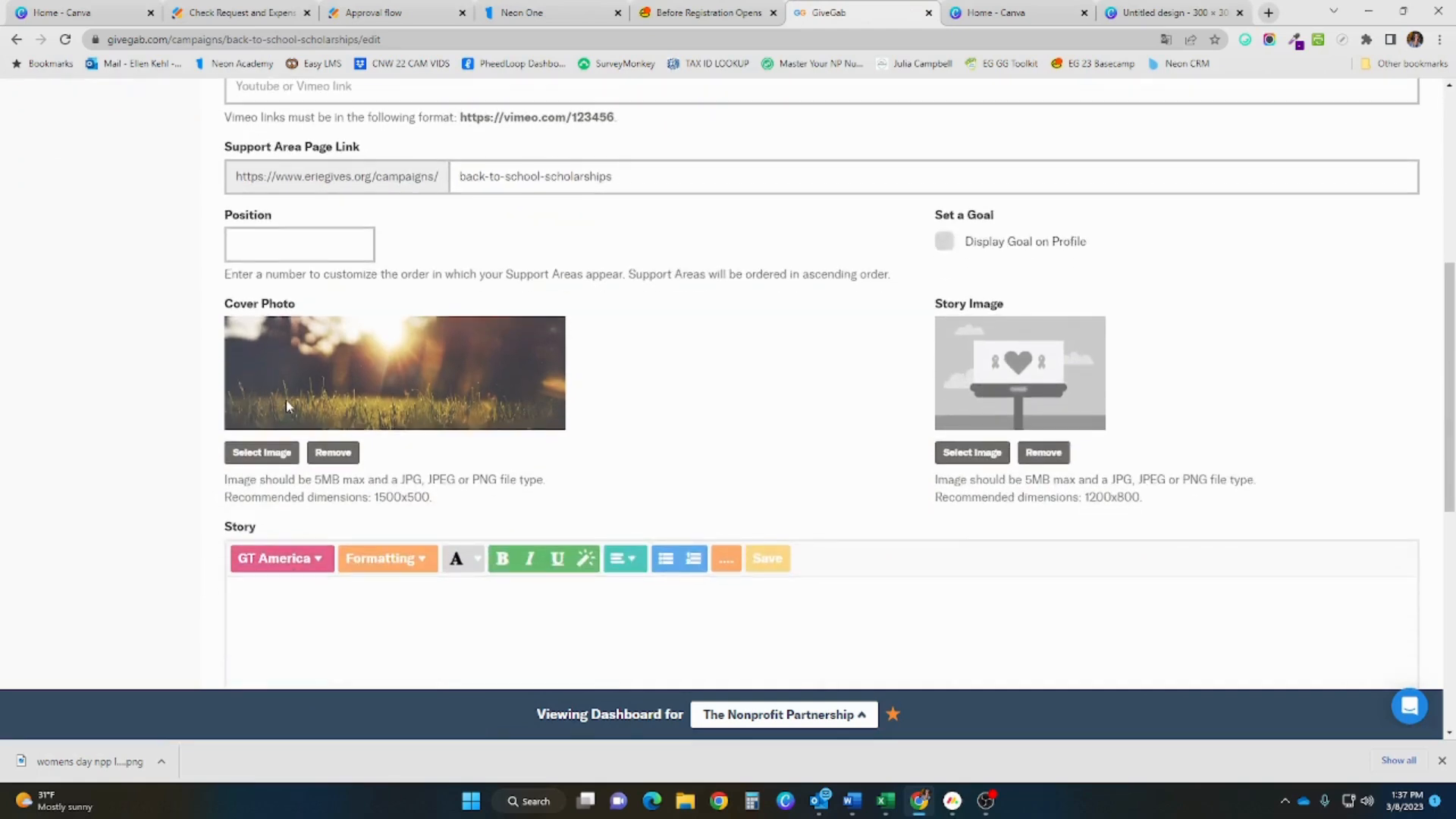
scroll(285, 399, down, 4)
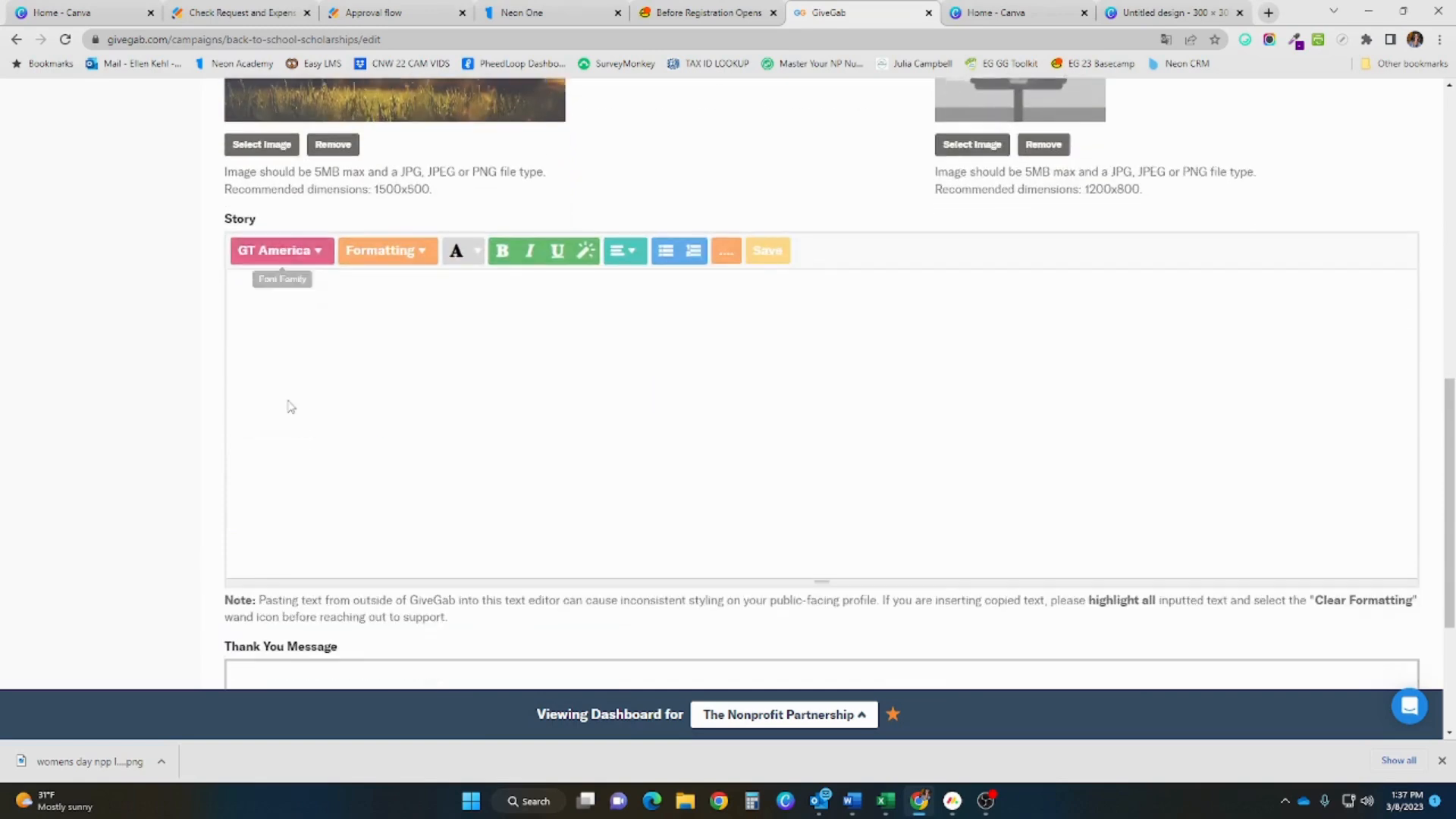
scroll(288, 407, down, 5)
scroll(296, 401, up, 15)
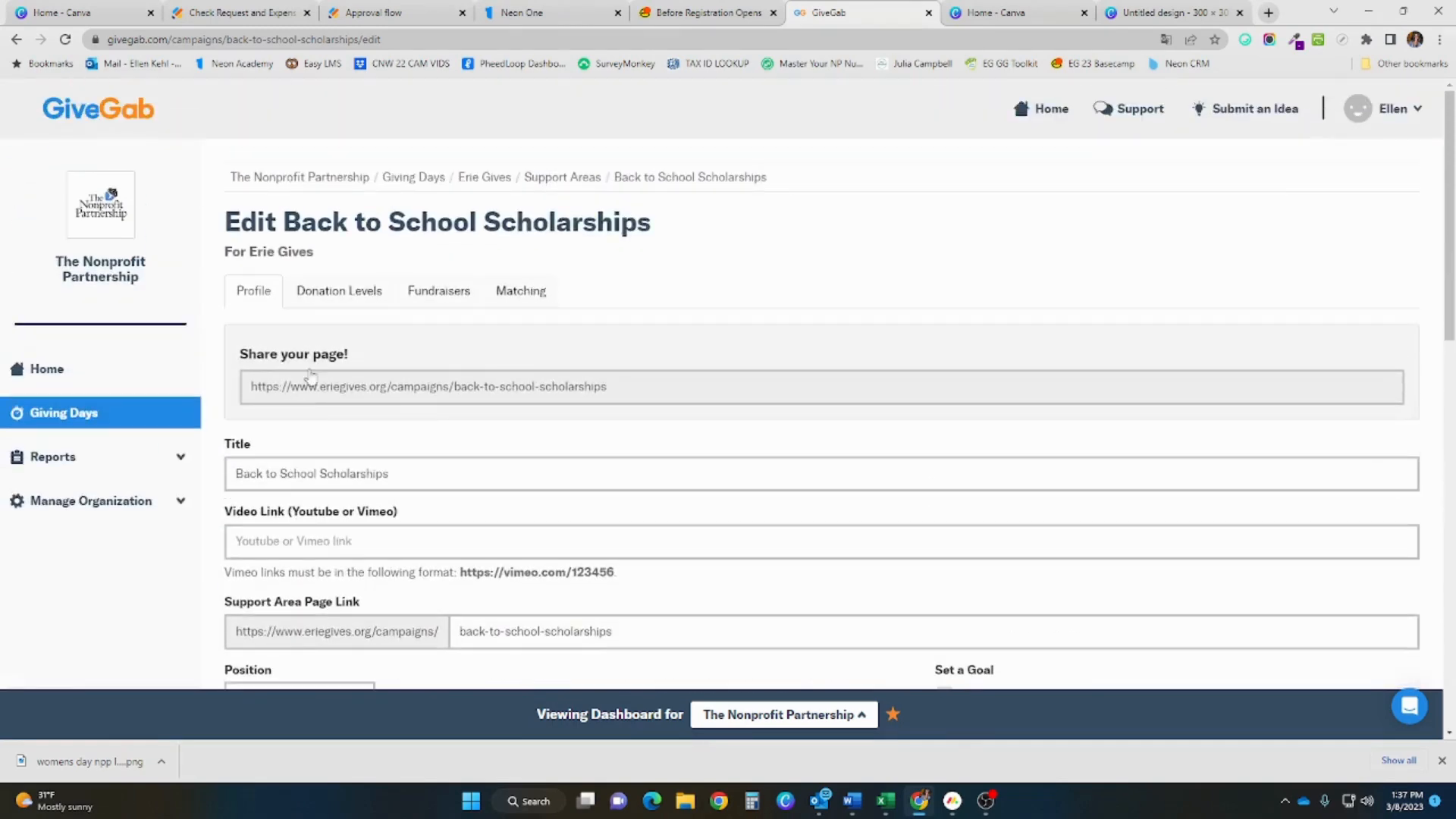
click(484, 177)
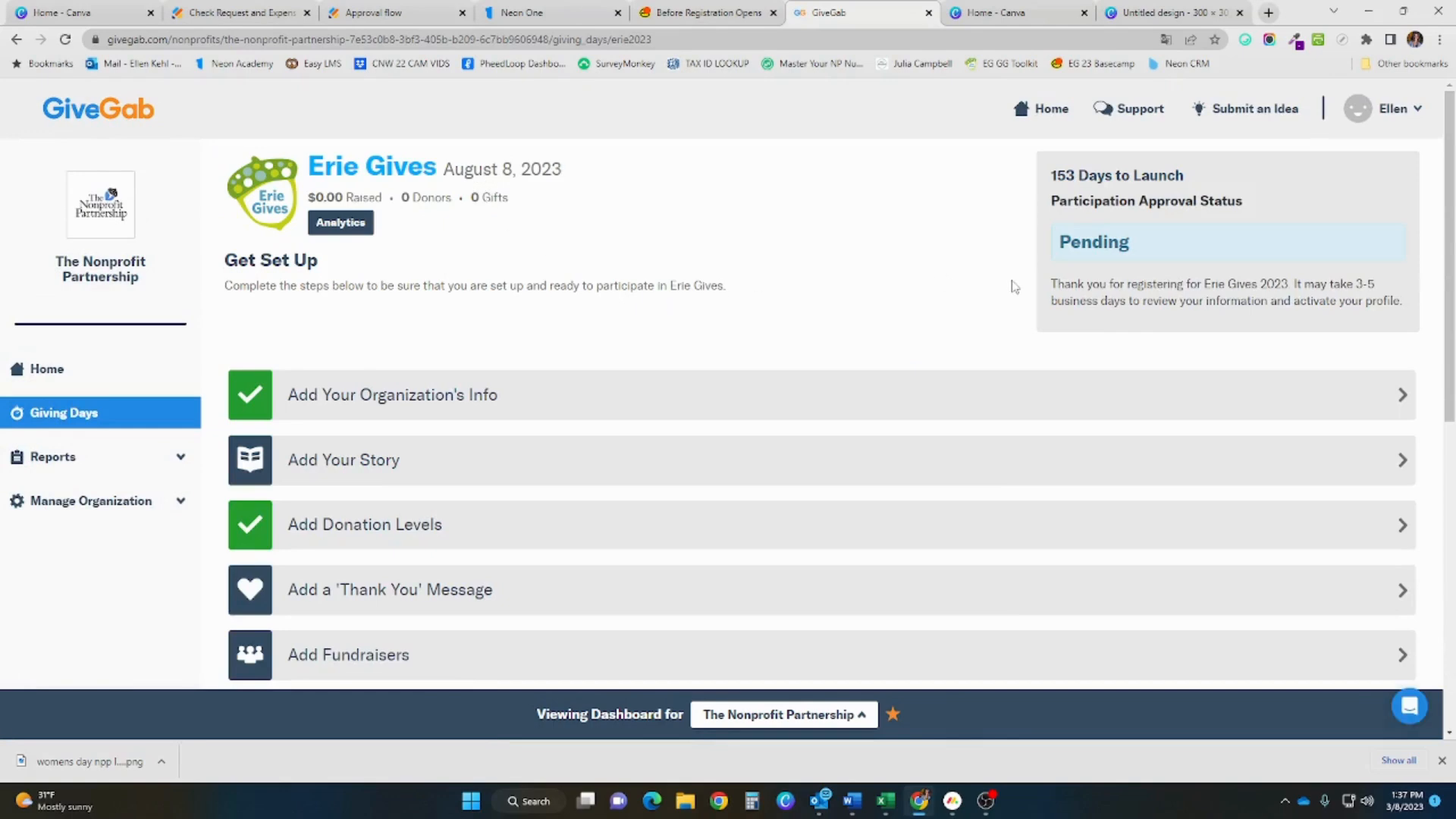
Open View Registration Info under Other Actions on the Erie Gives dashboard
scroll(933, 364, down, 1)
scroll(933, 364, down, 5)
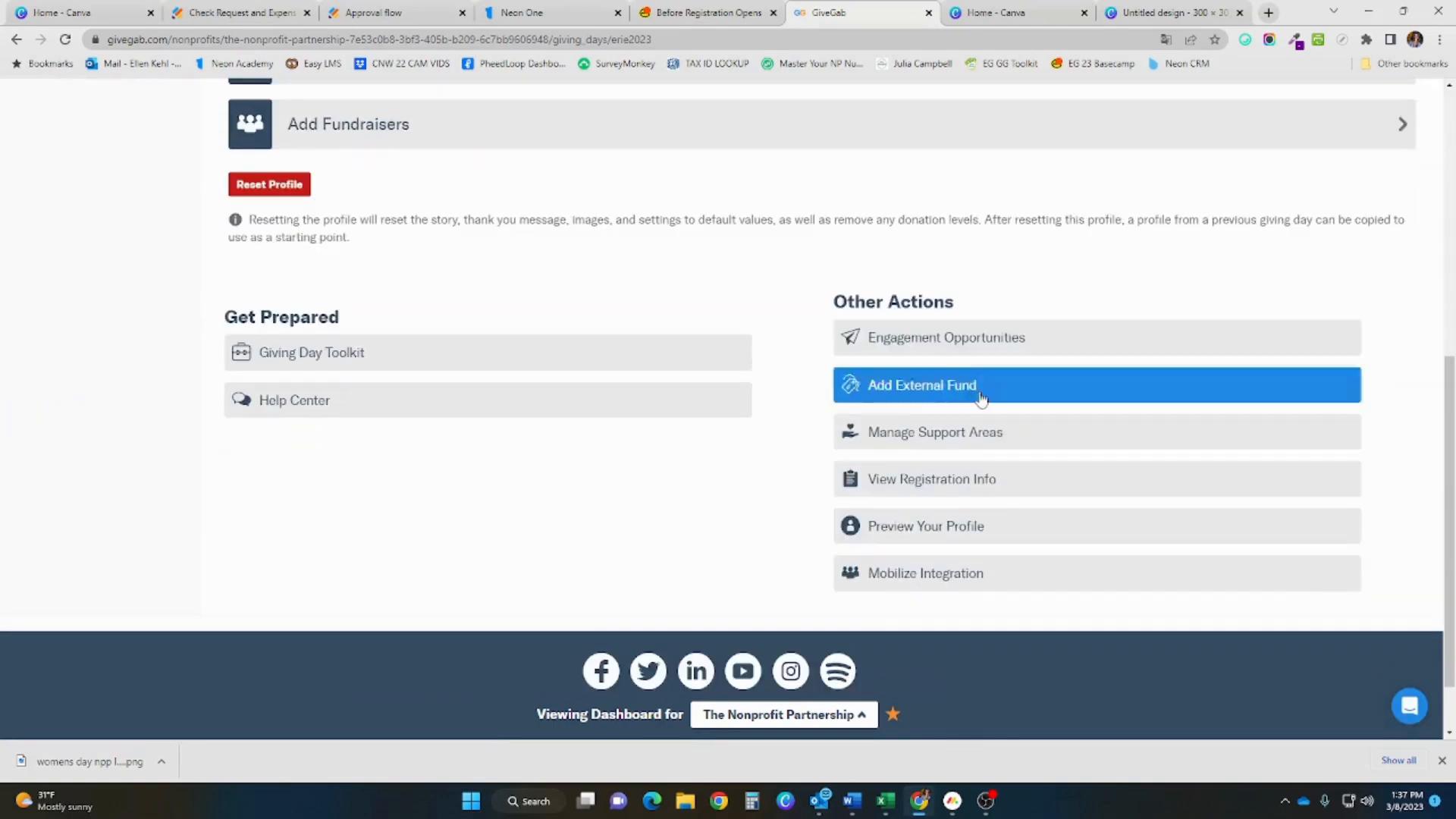
click(969, 482)
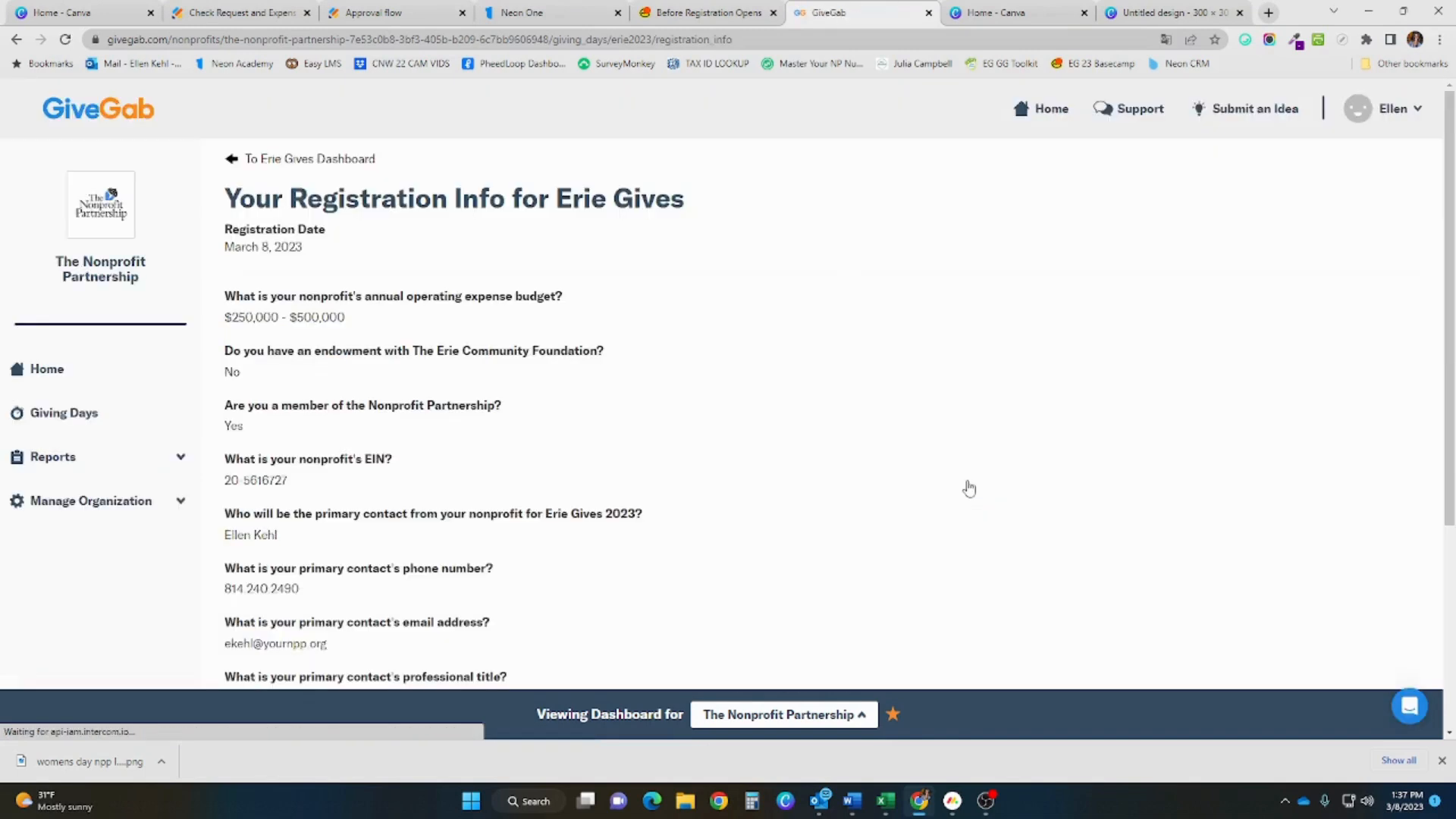
Look over the registration answers, then open the Donations report
scroll(512, 349, down, 5)
scroll(507, 338, up, 5)
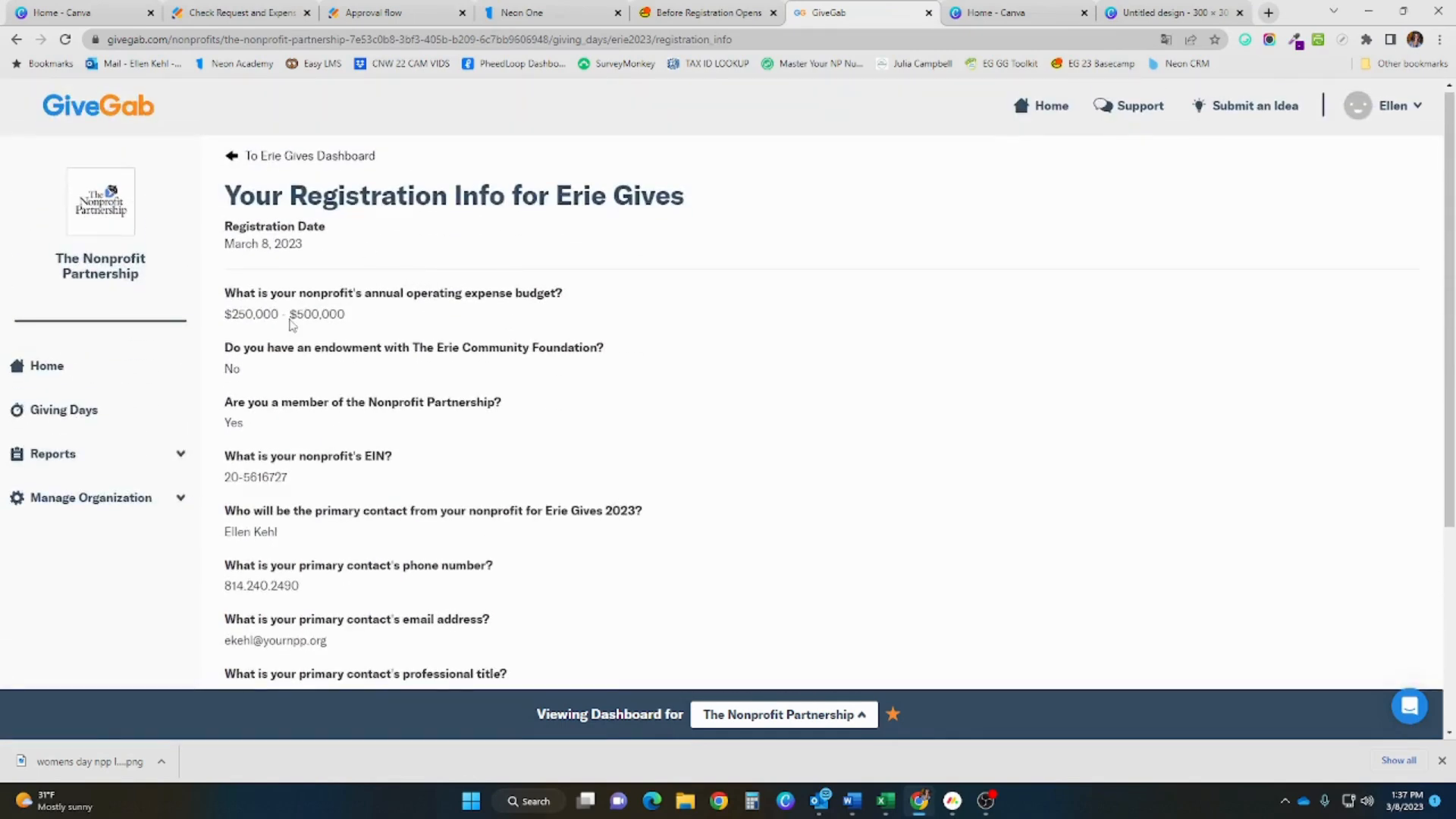
scroll(293, 326, down, 2)
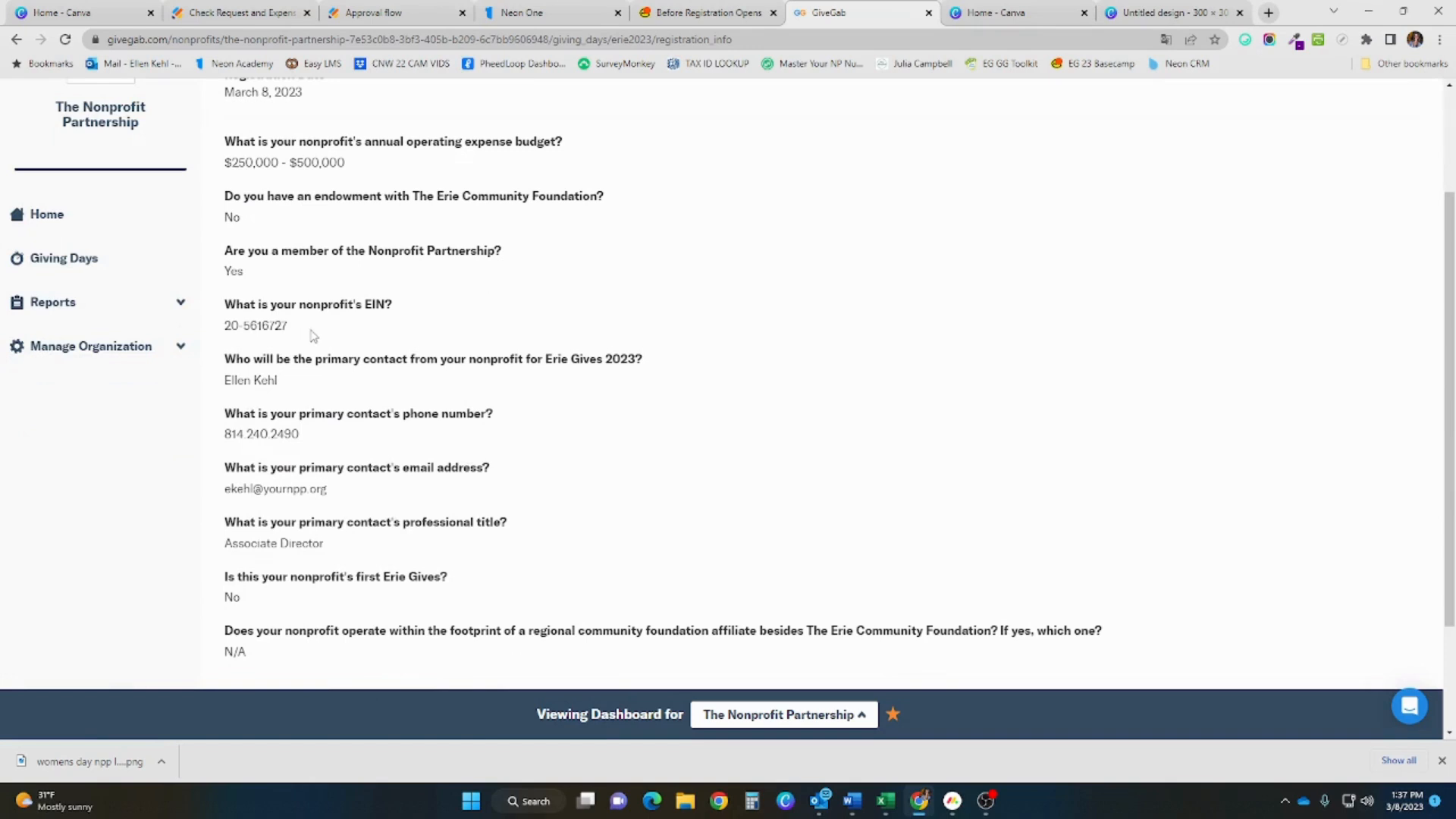
click(107, 349)
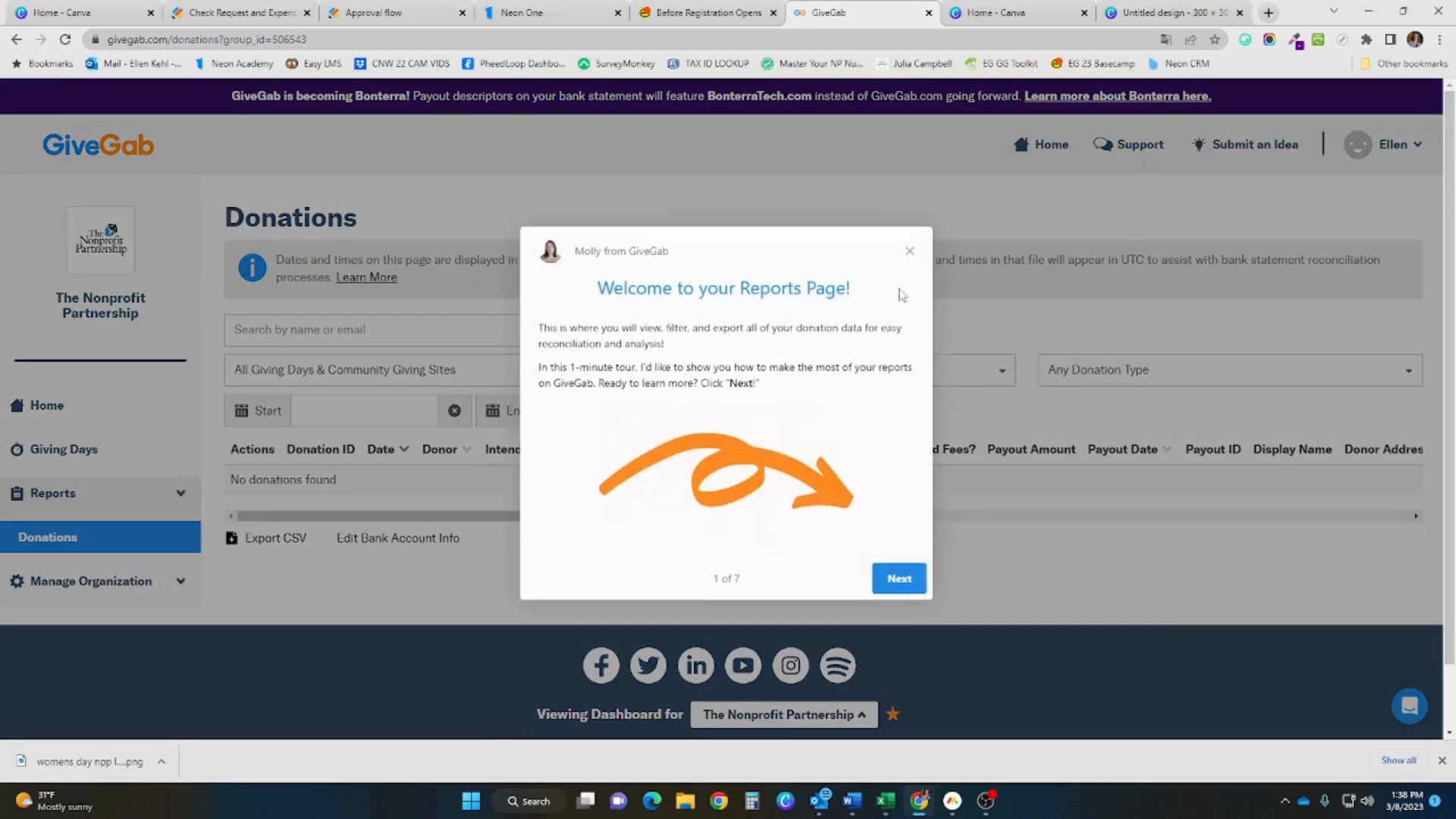
Dismiss the Reports welcome tour and return via Home to the Erie Gives dashboard
click(910, 252)
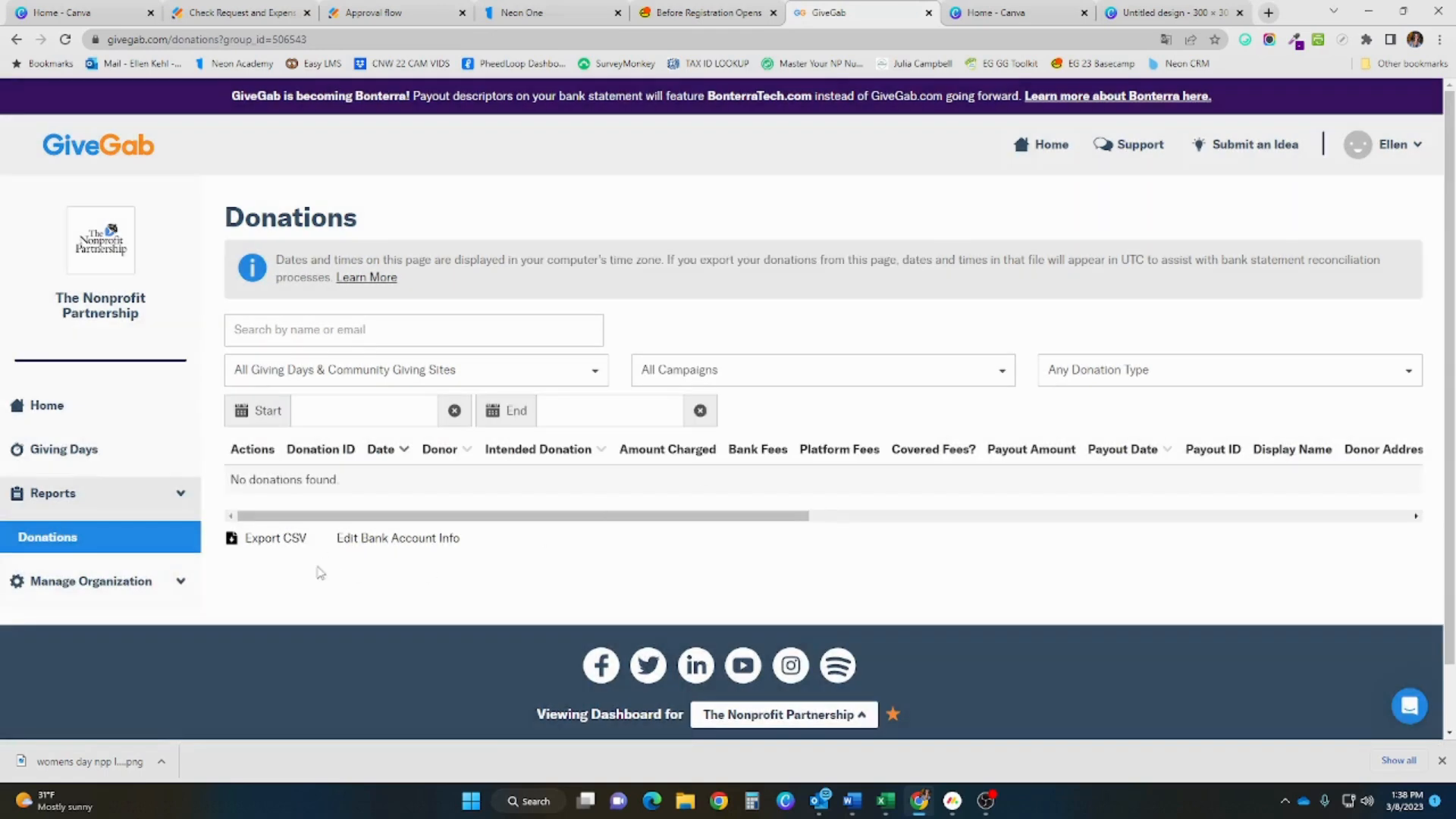
click(98, 415)
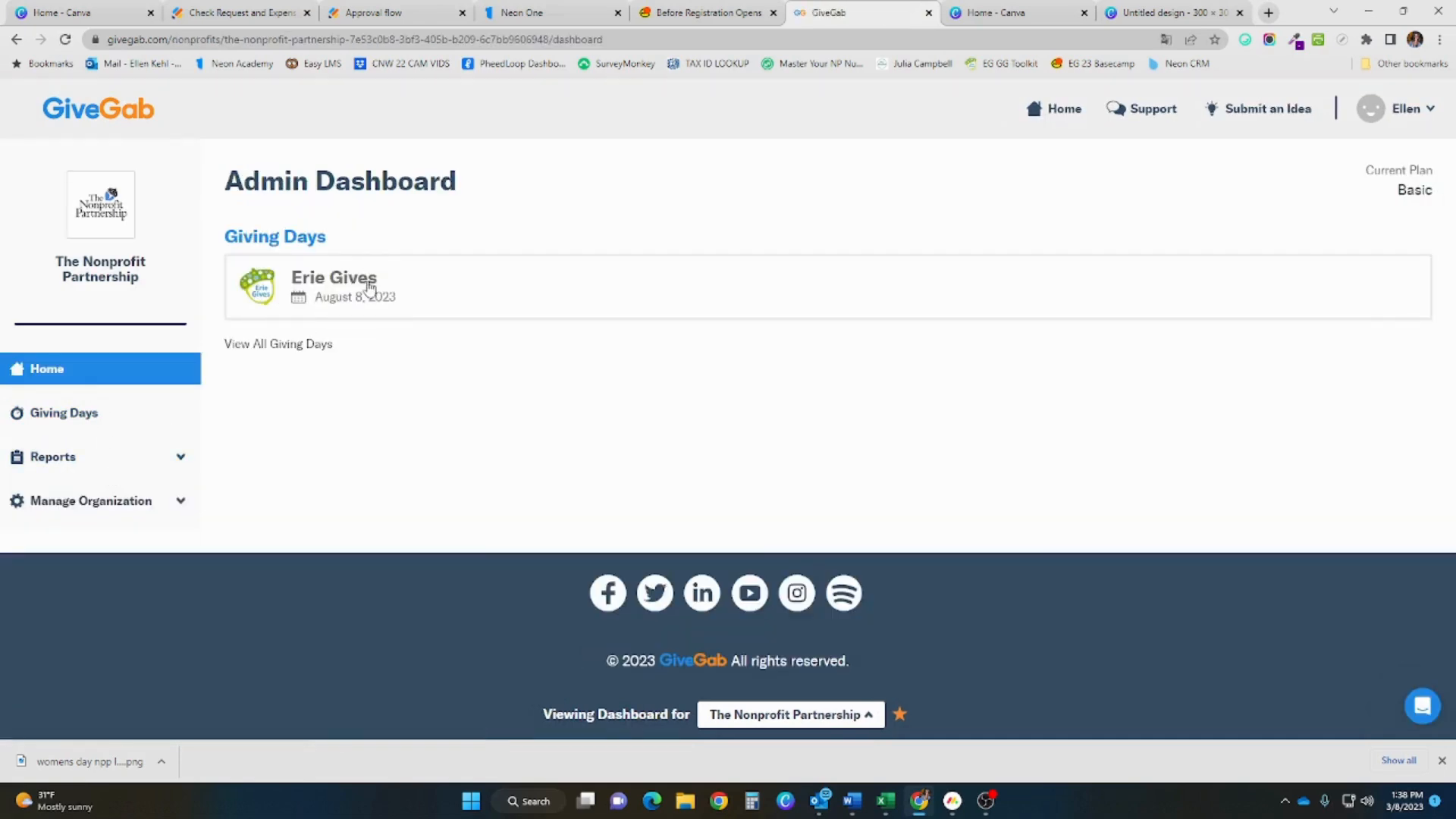
click(374, 285)
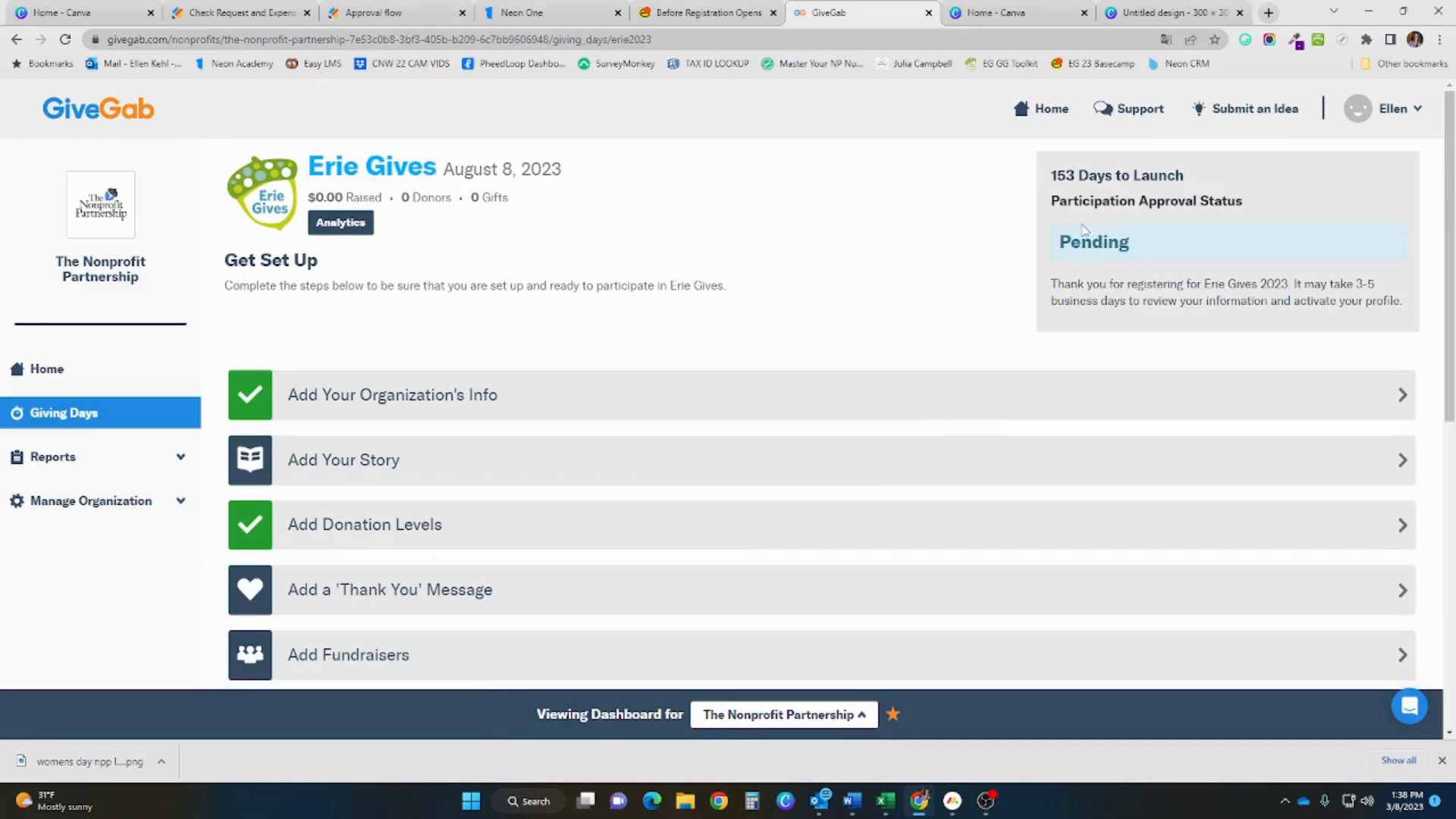
scroll(468, 345, down, 5)
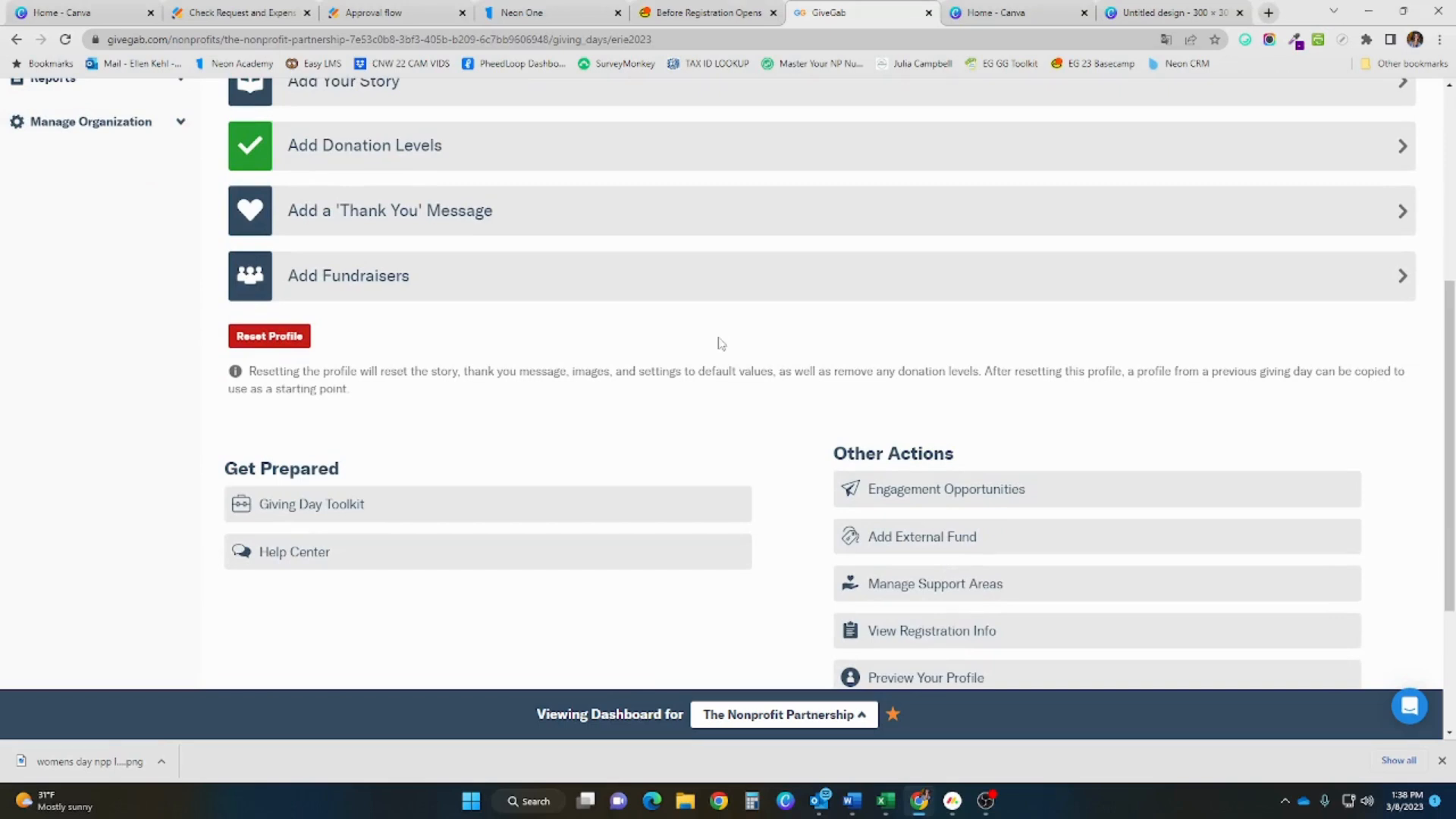
click(515, 506)
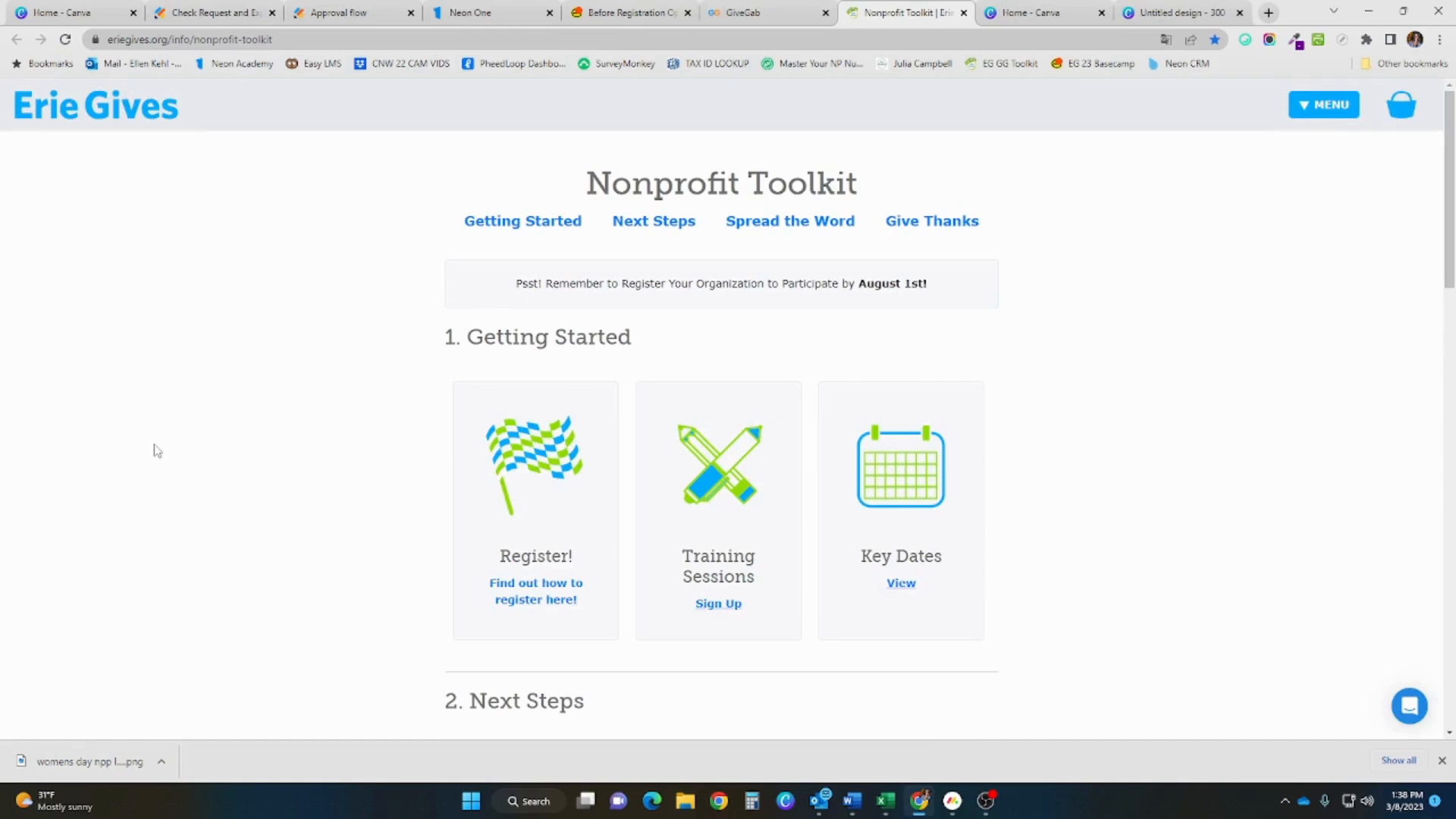
Browse the Erie Gives Nonprofit Toolkit, then switch back to the GiveGab dashboard tab
scroll(156, 450, down, 3)
scroll(157, 450, down, 1)
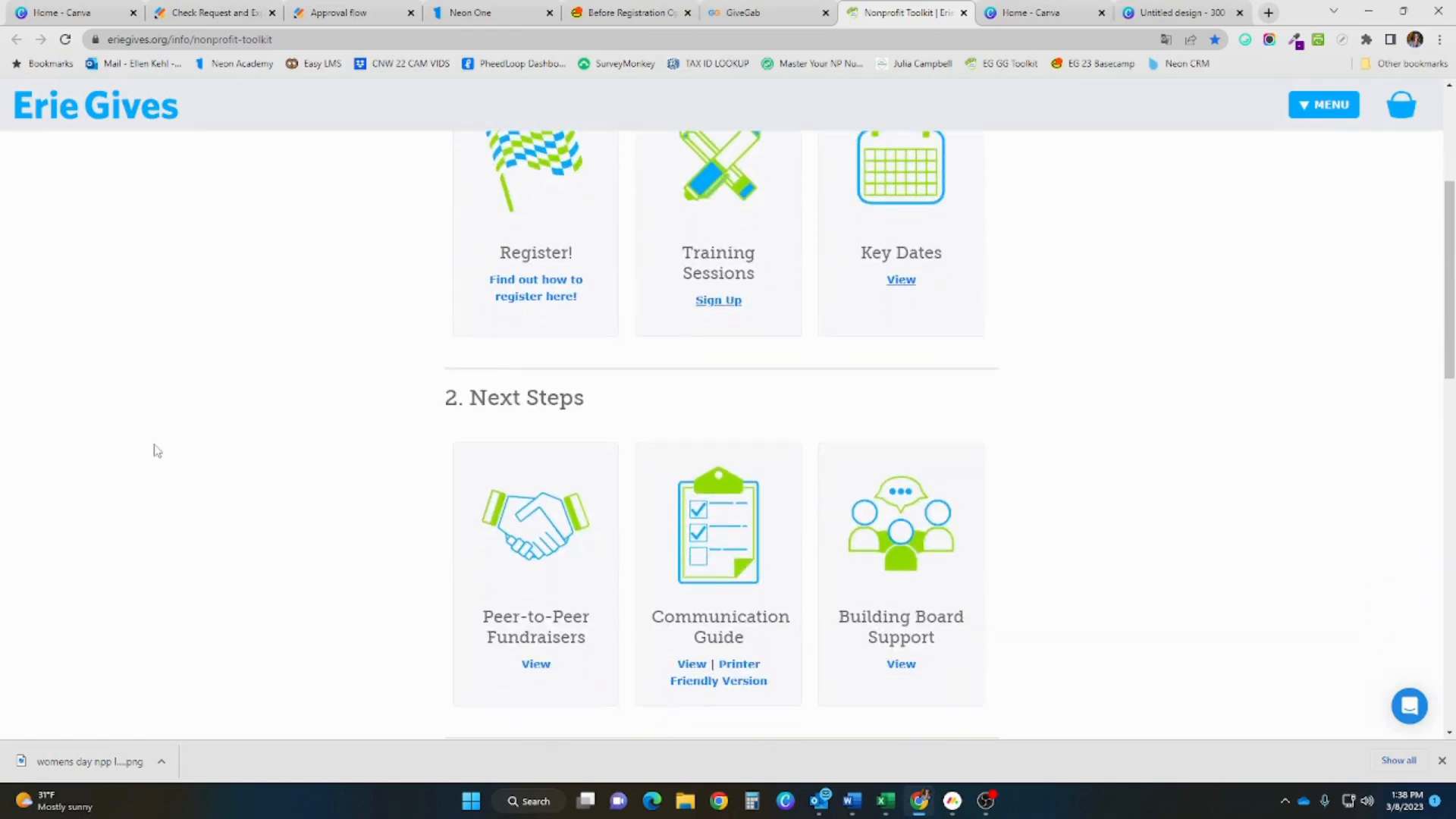
scroll(156, 451, down, 7)
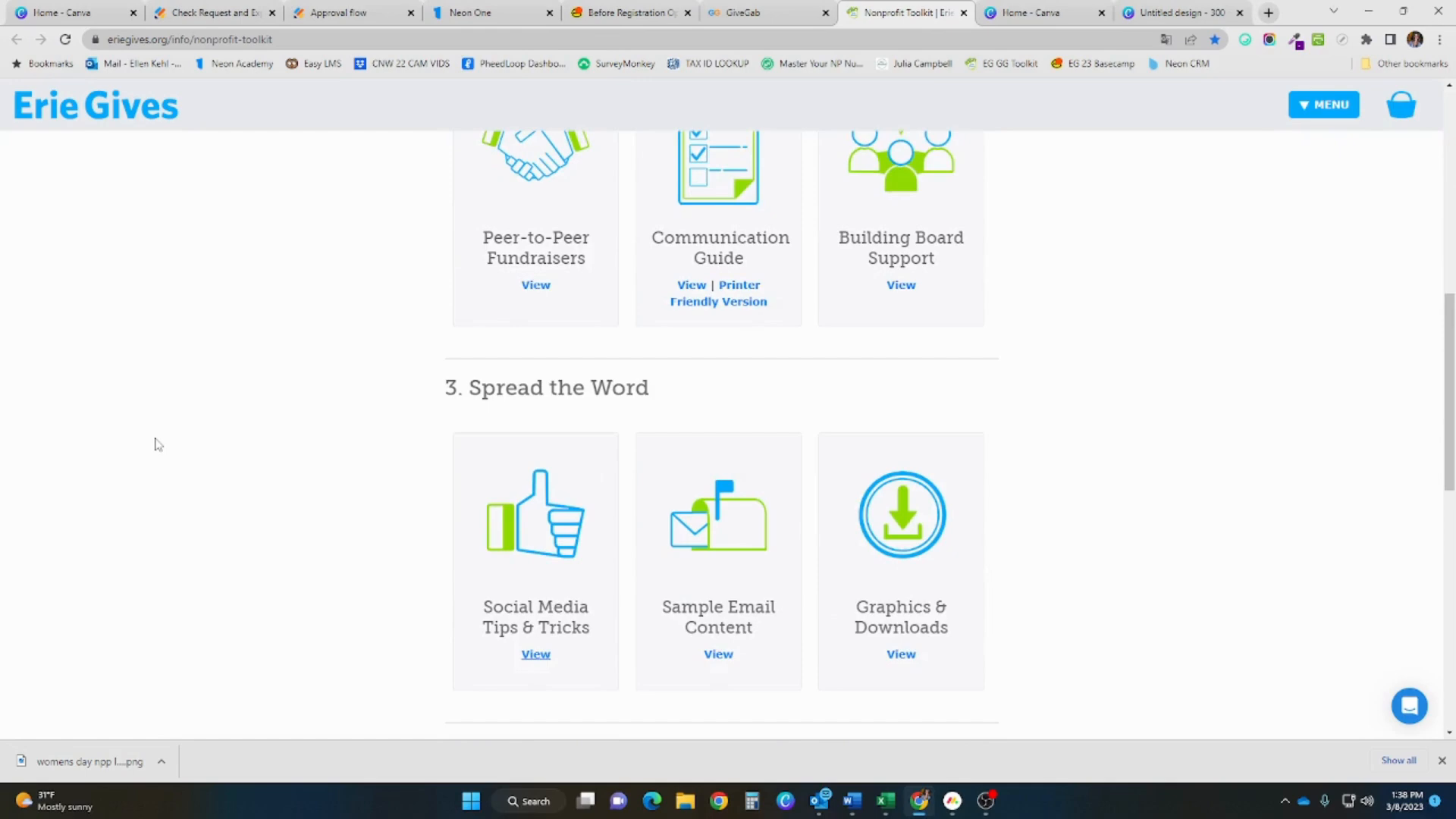
scroll(156, 445, down, 6)
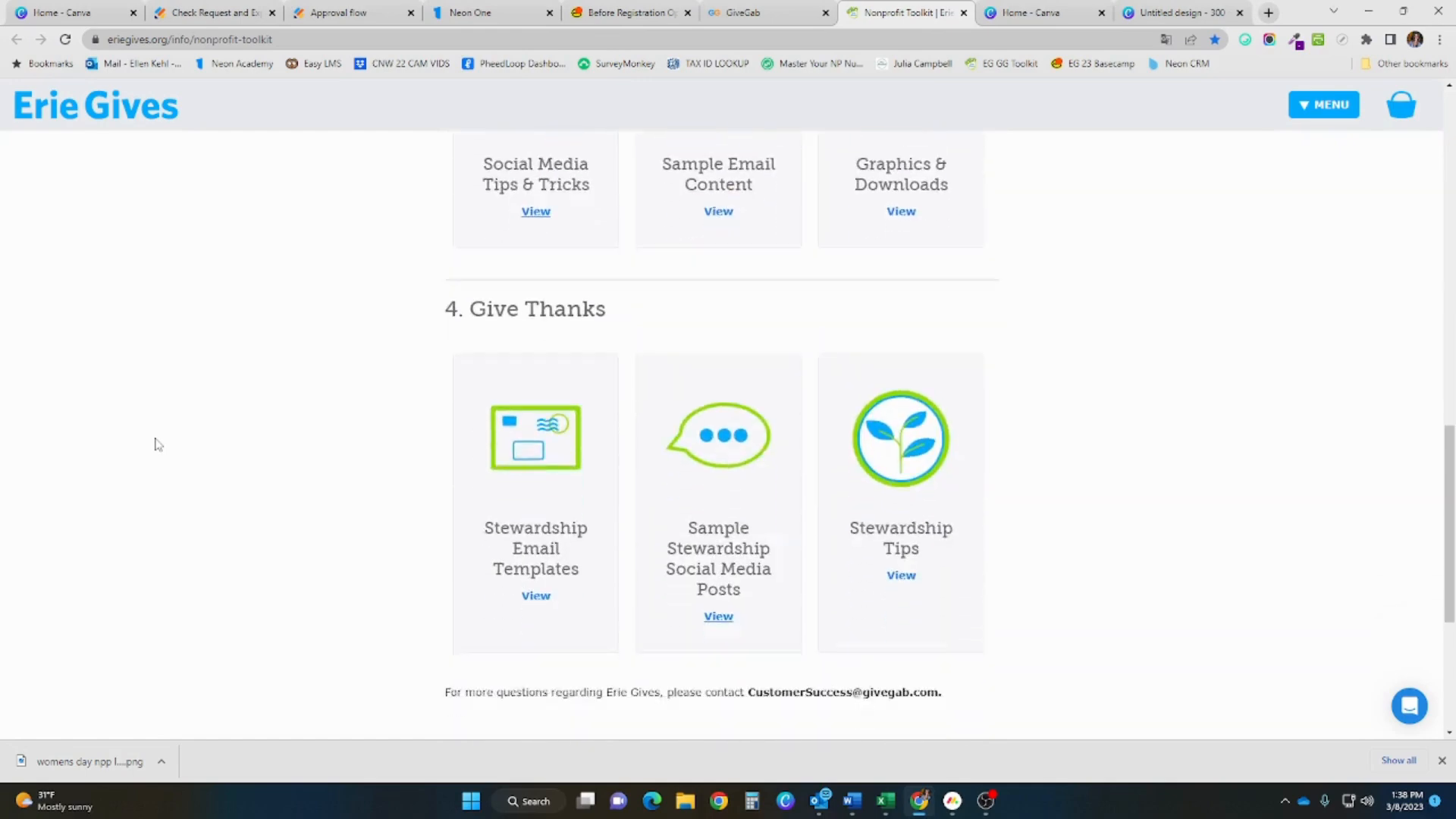
scroll(156, 446, up, 13)
scroll(156, 445, up, 5)
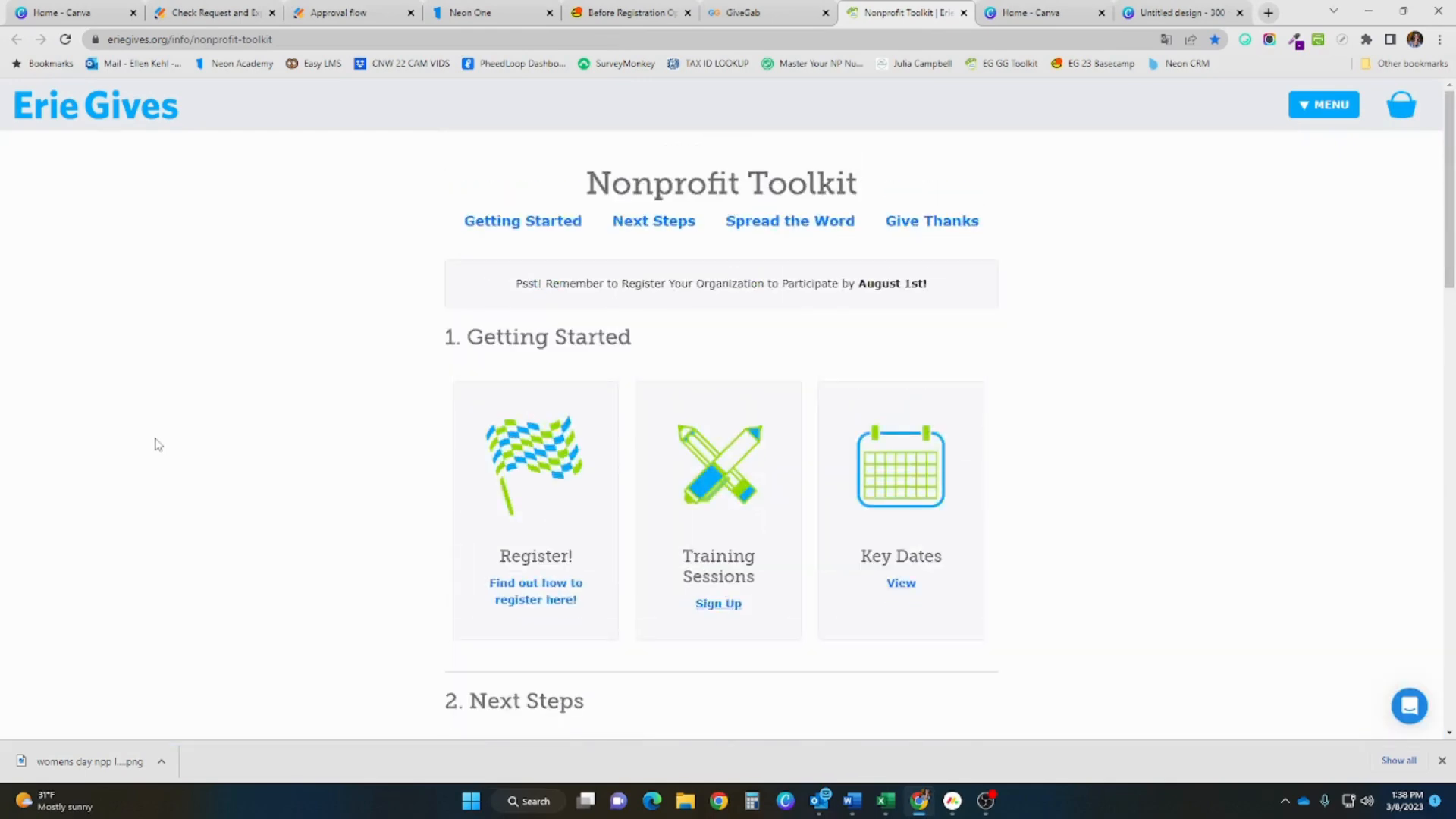
click(750, 13)
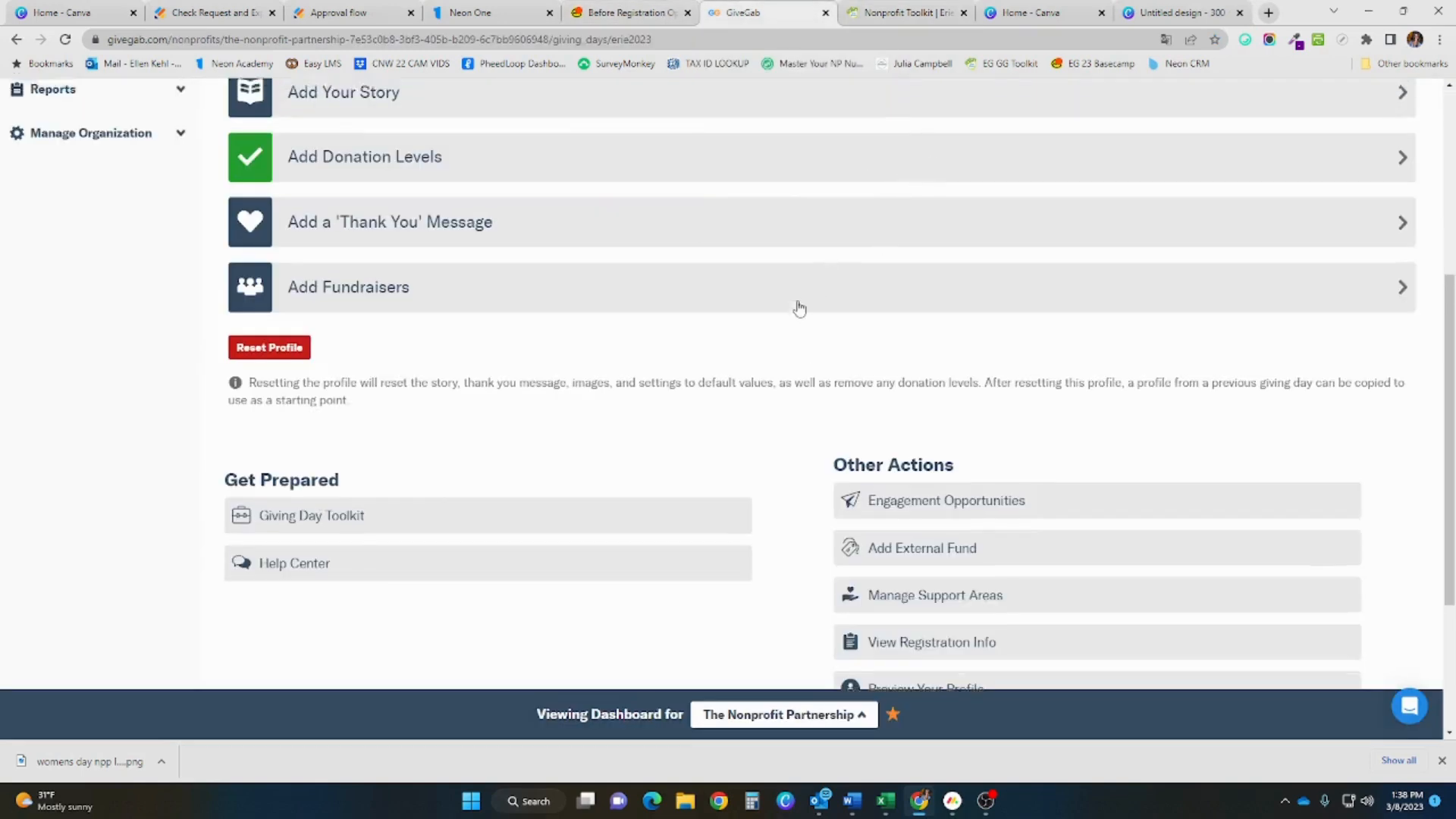
scroll(799, 309, up, 5)
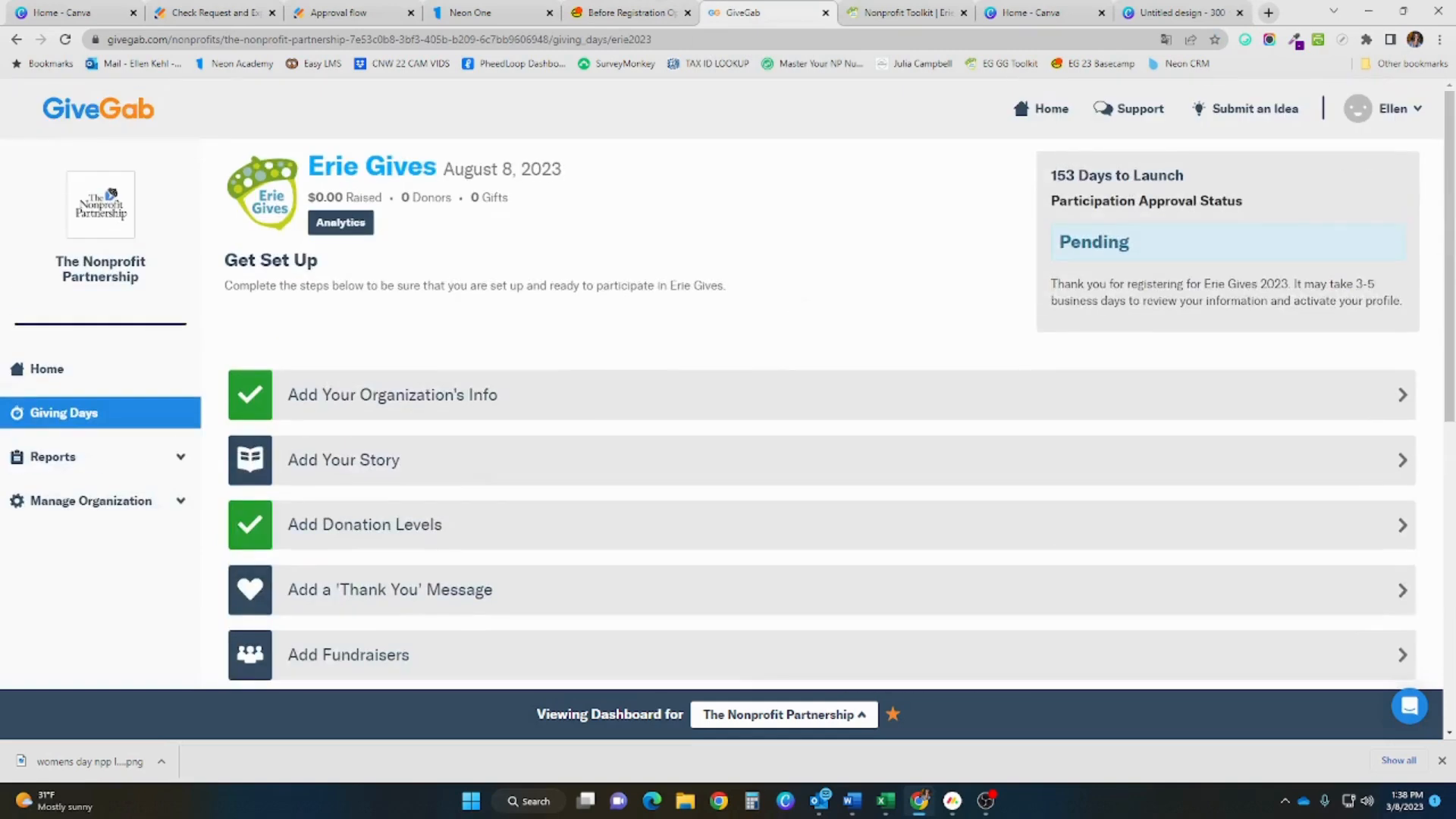